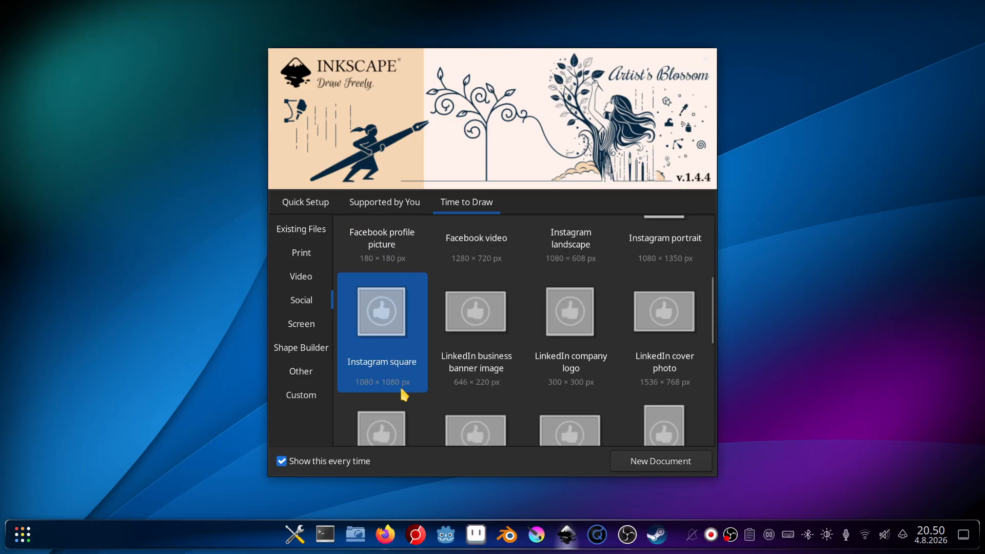
# - Create an Instagram square document (1080 × 1080 px) and change its page format to US Letter (8.5 × 11 in)
pyautogui.doubleClick(382, 310)
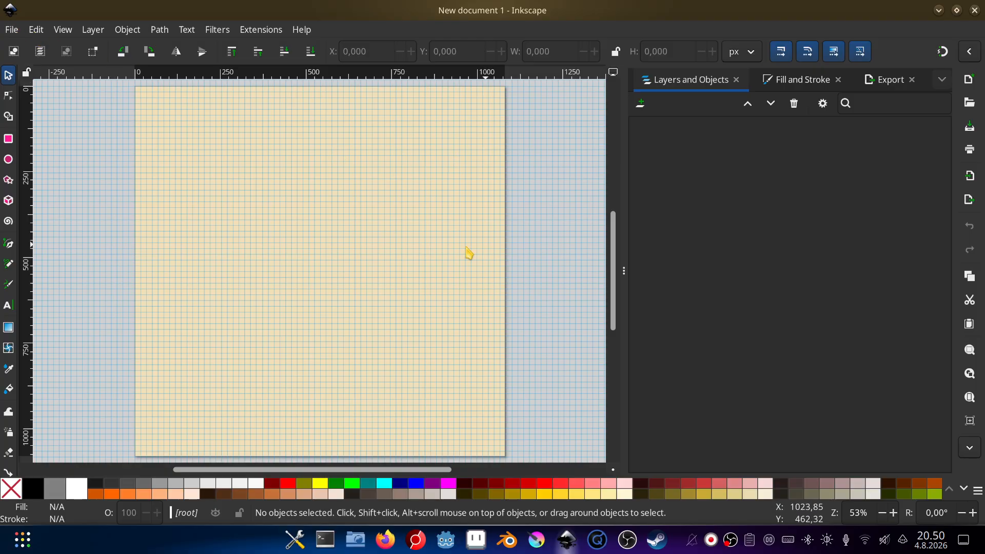
pyautogui.click(12, 31)
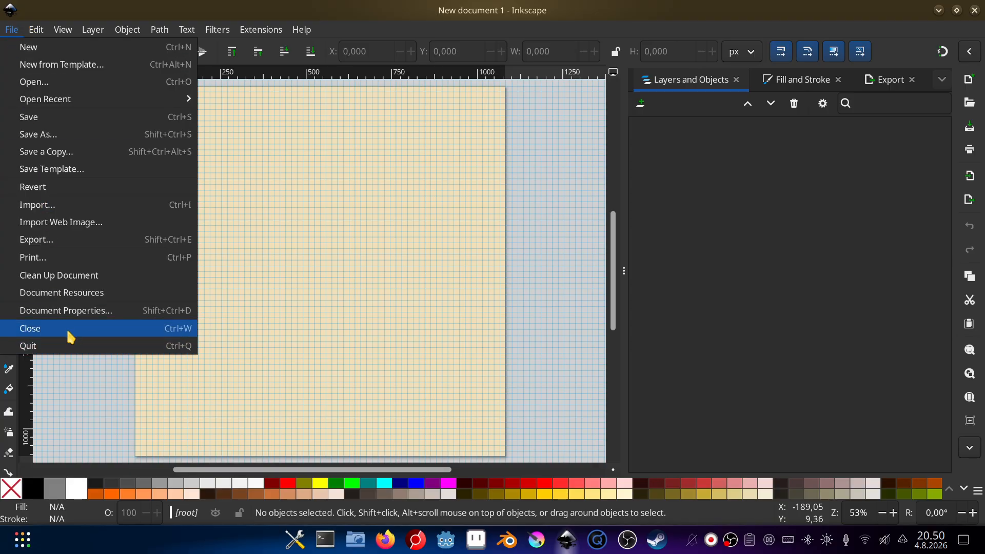
pyautogui.click(85, 317)
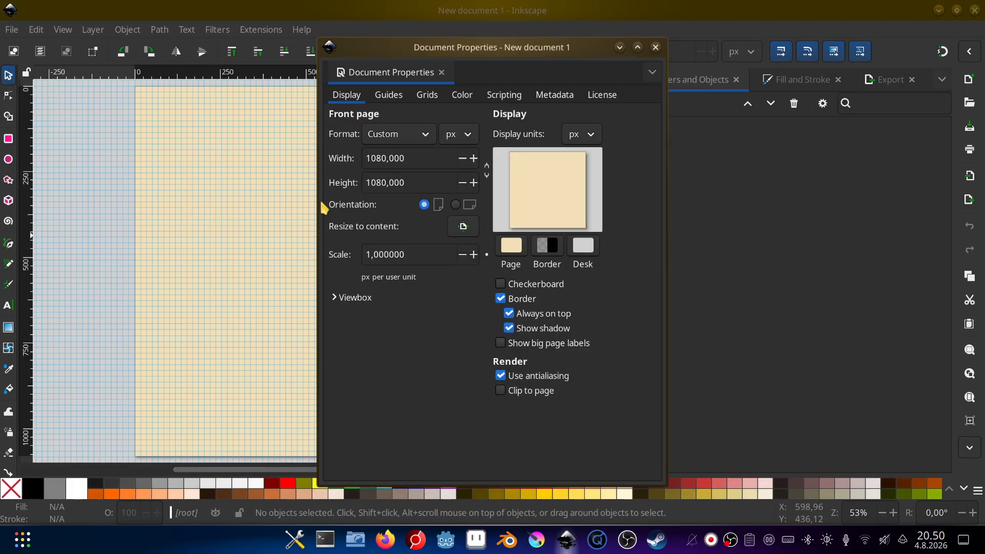
pyautogui.click(426, 160)
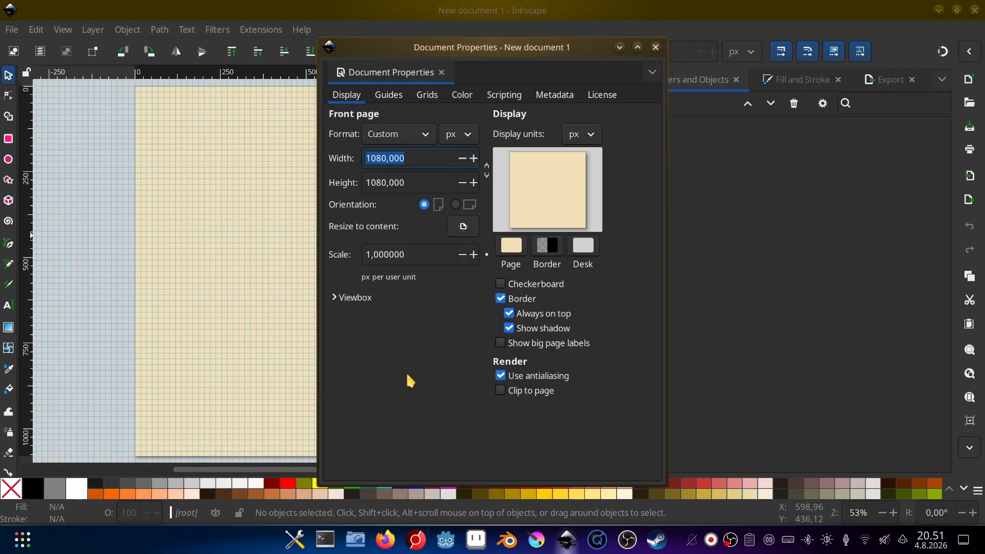
pyautogui.click(413, 136)
pyautogui.click(398, 168)
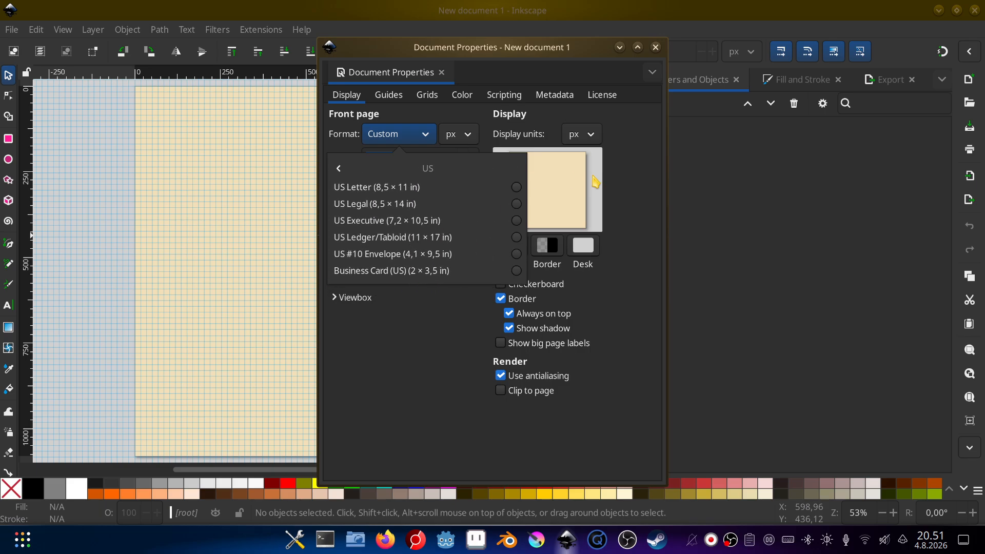
pyautogui.click(413, 193)
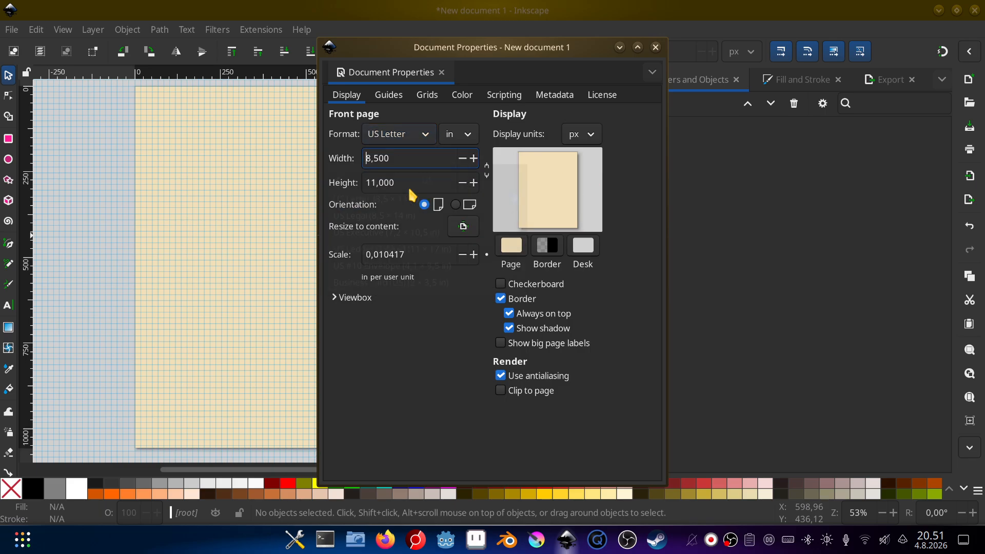
pyautogui.click(422, 134)
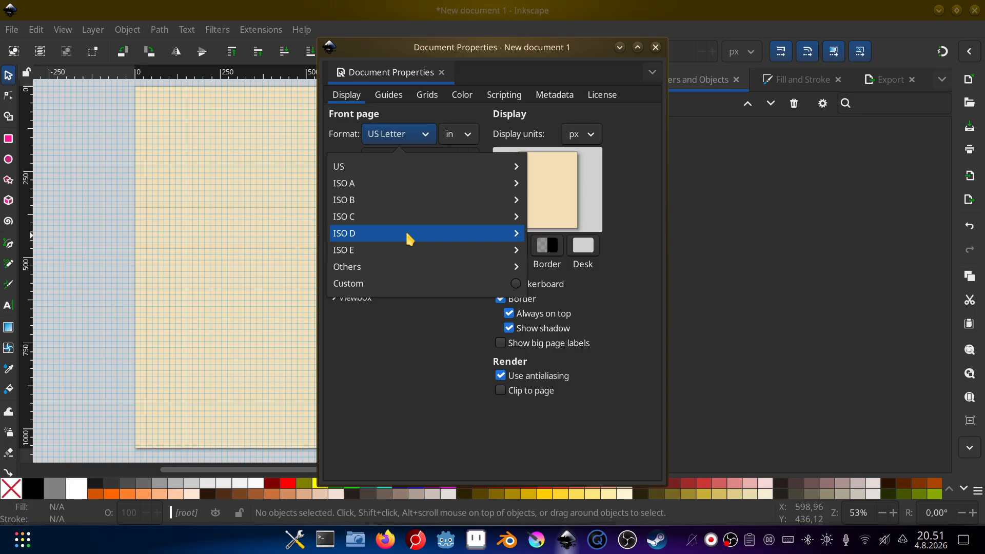
pyautogui.click(414, 266)
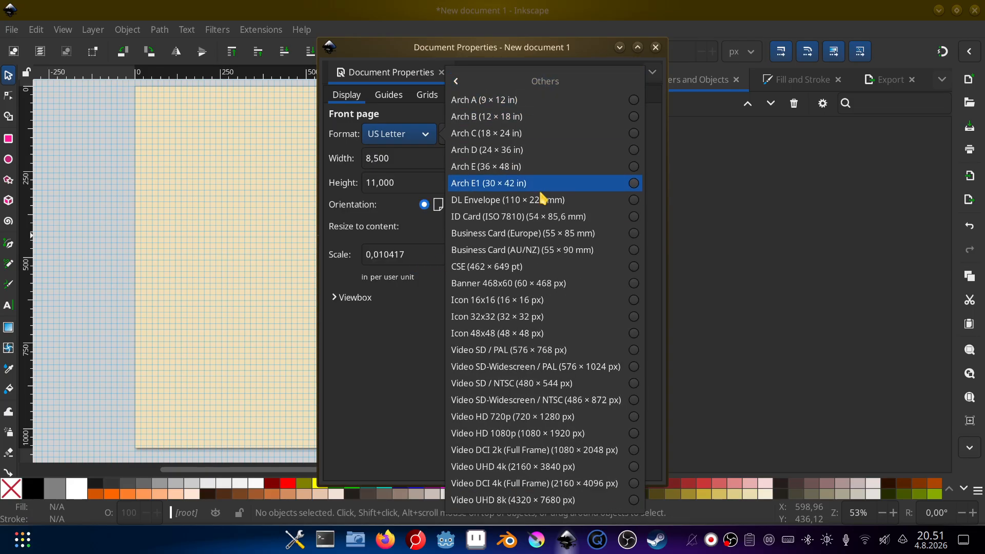
pyautogui.click(374, 355)
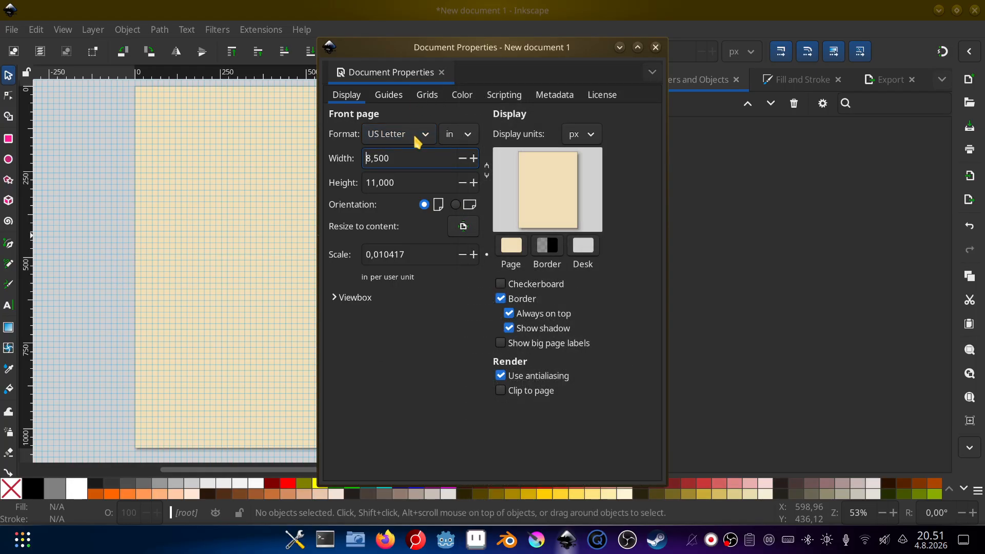
pyautogui.click(415, 137)
pyautogui.click(387, 158)
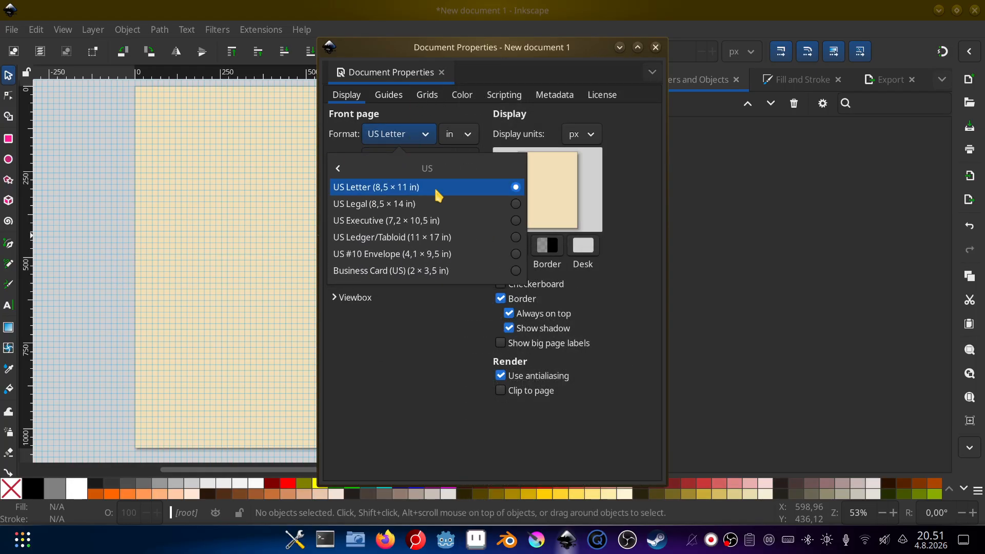
pyautogui.click(433, 326)
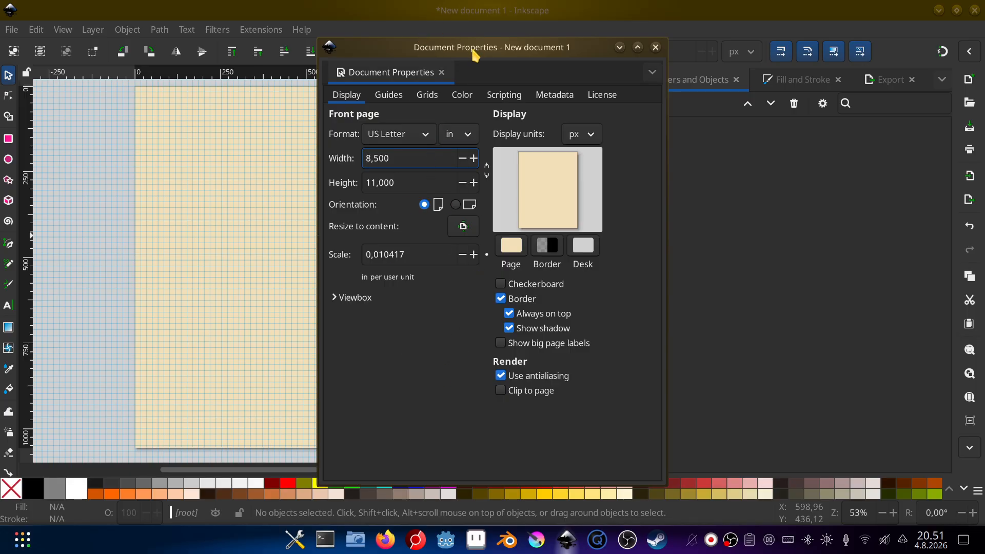
# - Change the page background colour to white by removing its saturation and raising its lightness to the maximum
pyautogui.click(510, 251)
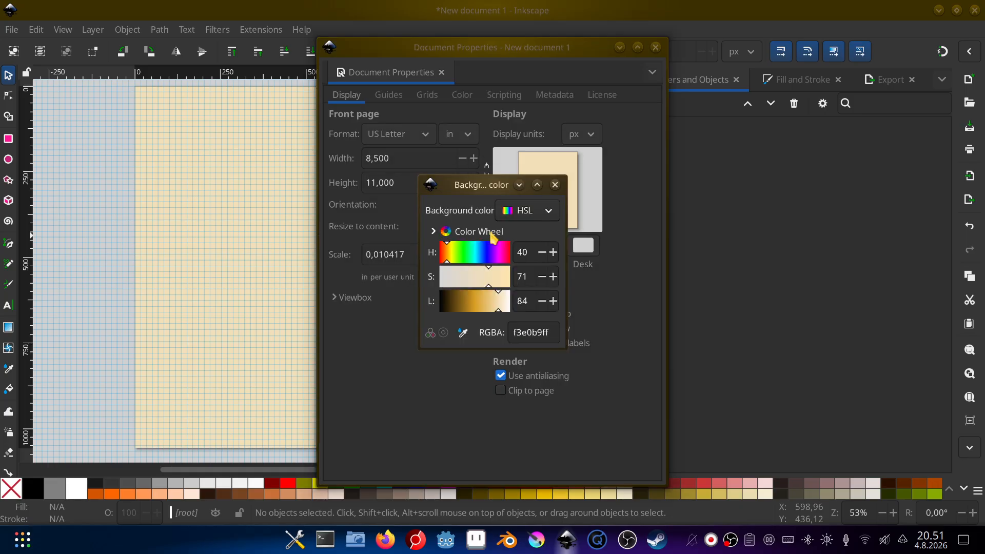
pyautogui.moveTo(480, 281); pyautogui.dragTo(420, 318)
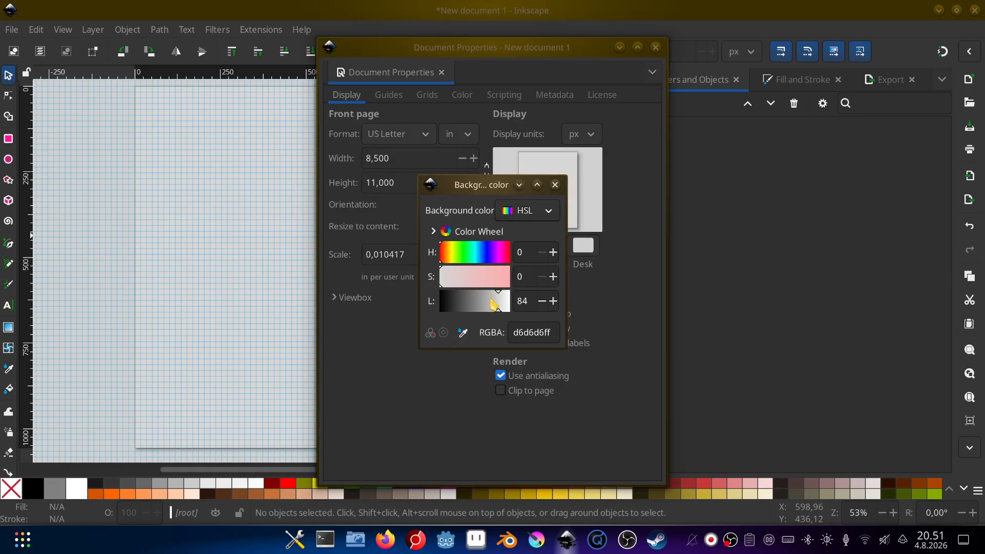
pyautogui.moveTo(495, 304); pyautogui.dragTo(538, 297)
pyautogui.press('Escape')
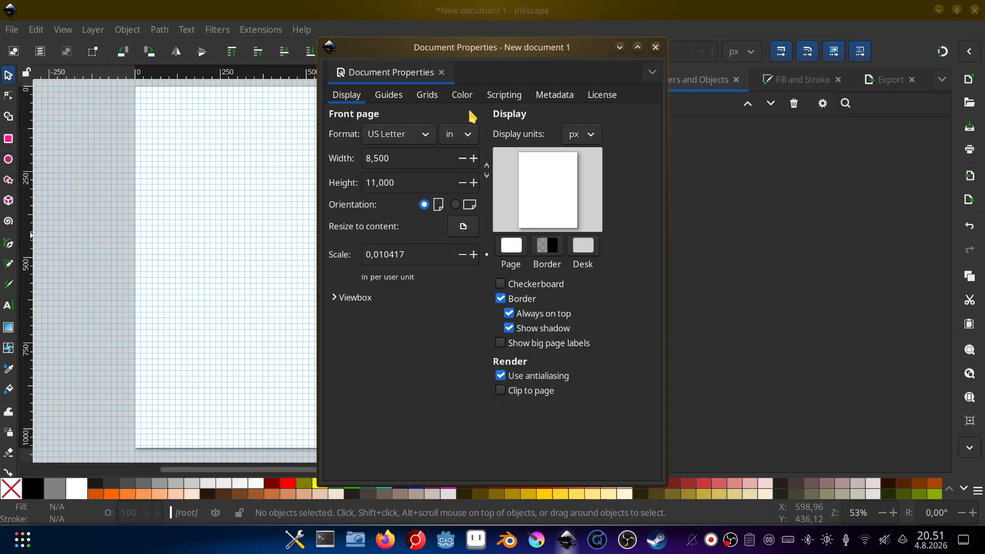
# - Remove the document's existing rectangular grid and close the document properties
pyautogui.click(427, 95)
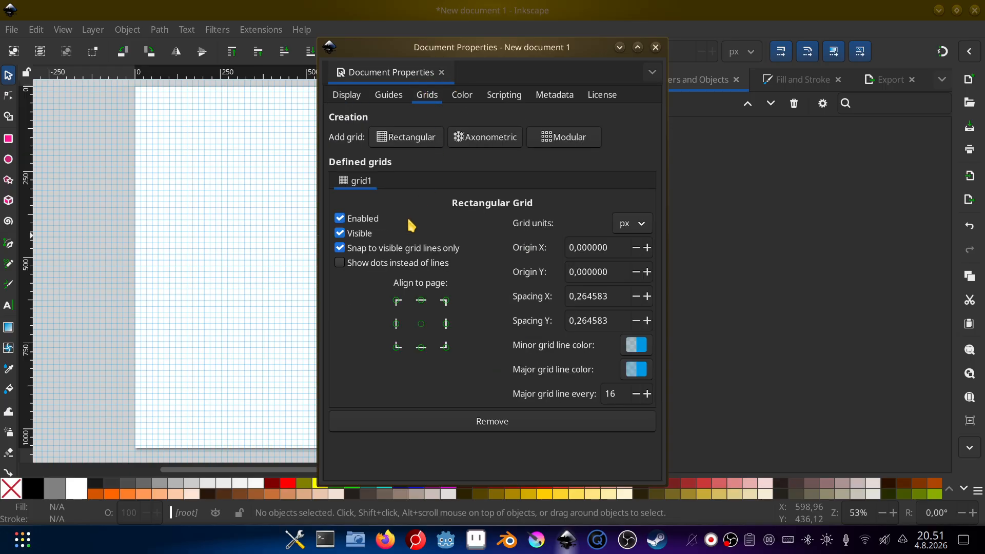
pyautogui.click(521, 423)
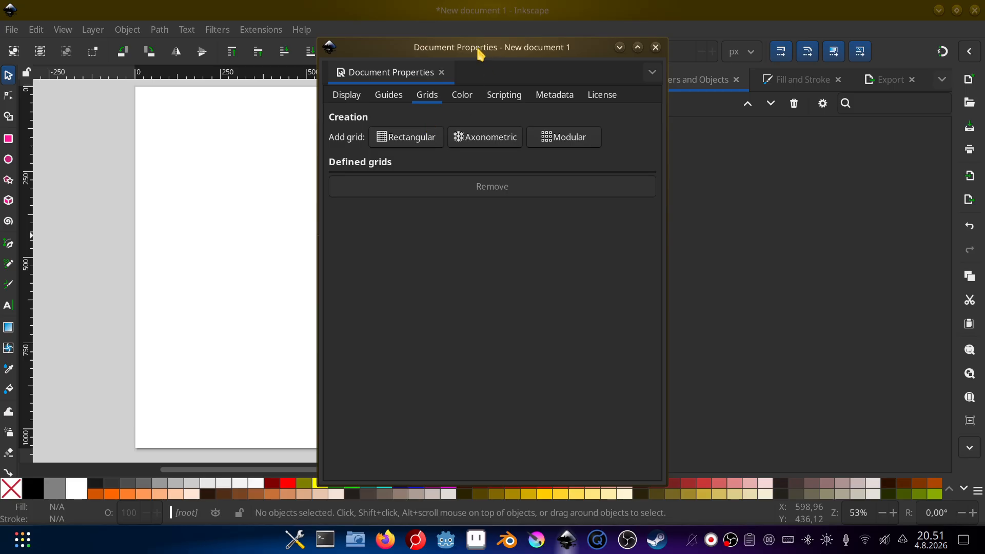
pyautogui.click(354, 93)
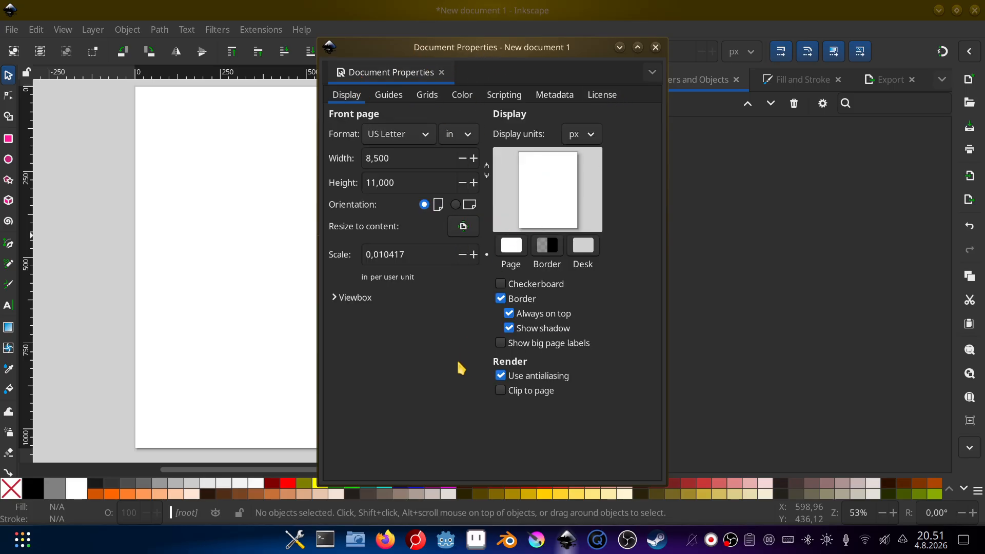
pyautogui.click(656, 46)
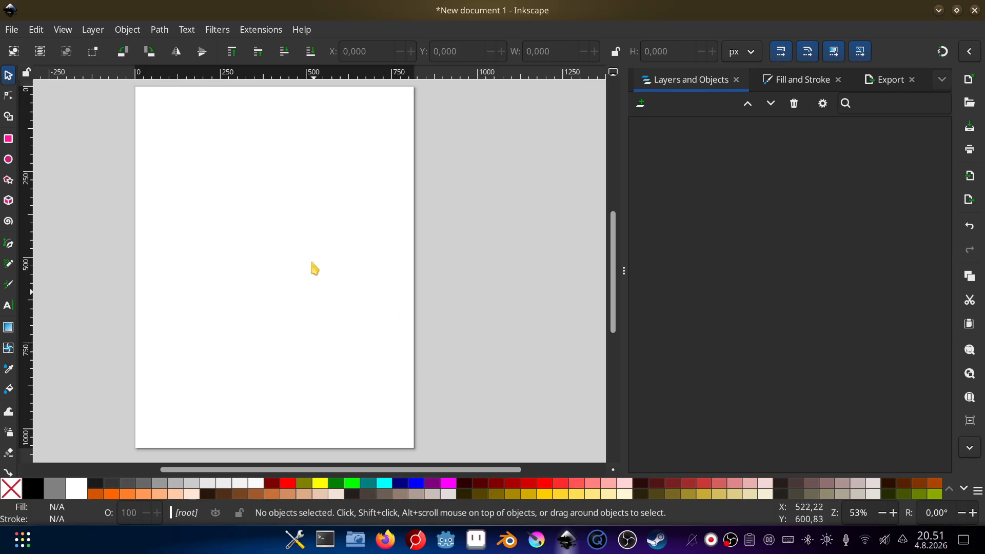
# - Narrow the docked dialogs to enlarge the canvas, and switch the page size unit to px in the document properties
pyautogui.moveTo(624, 246); pyautogui.dragTo(809, 233)
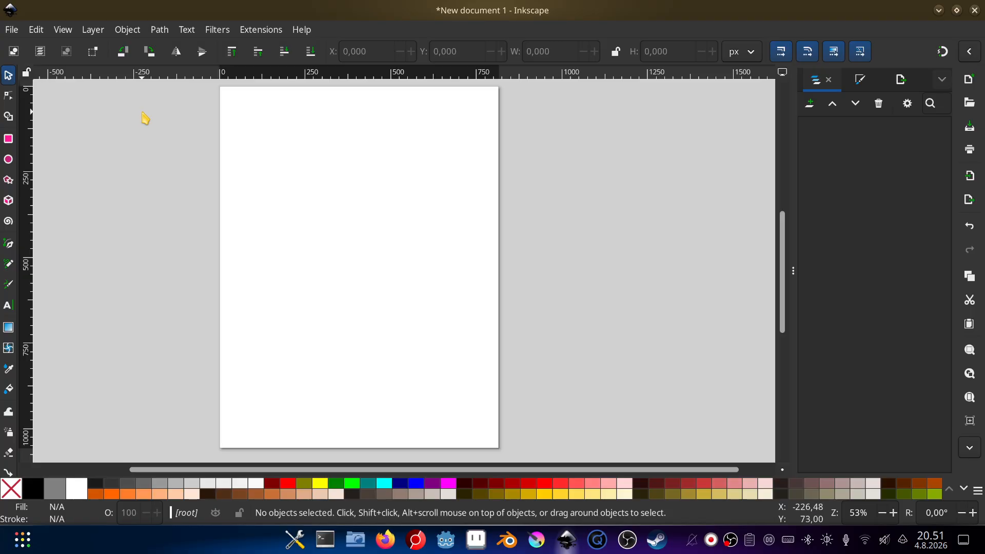
pyautogui.click(11, 31)
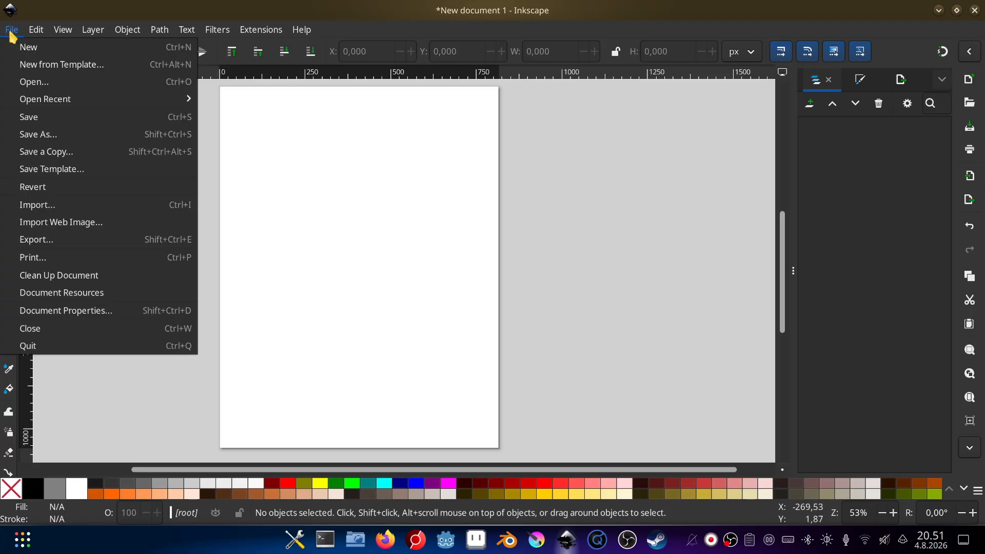
pyautogui.click(95, 318)
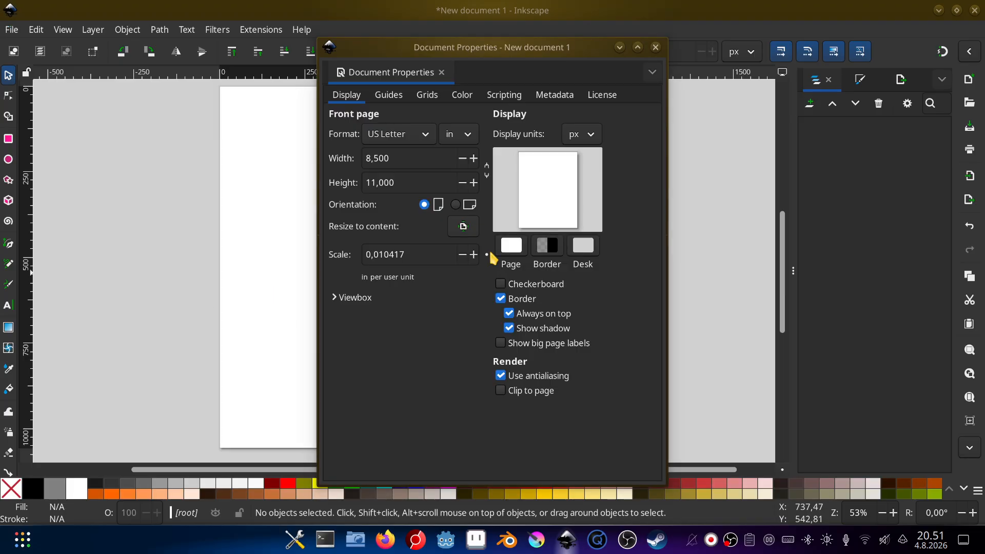
pyautogui.doubleClick(416, 163)
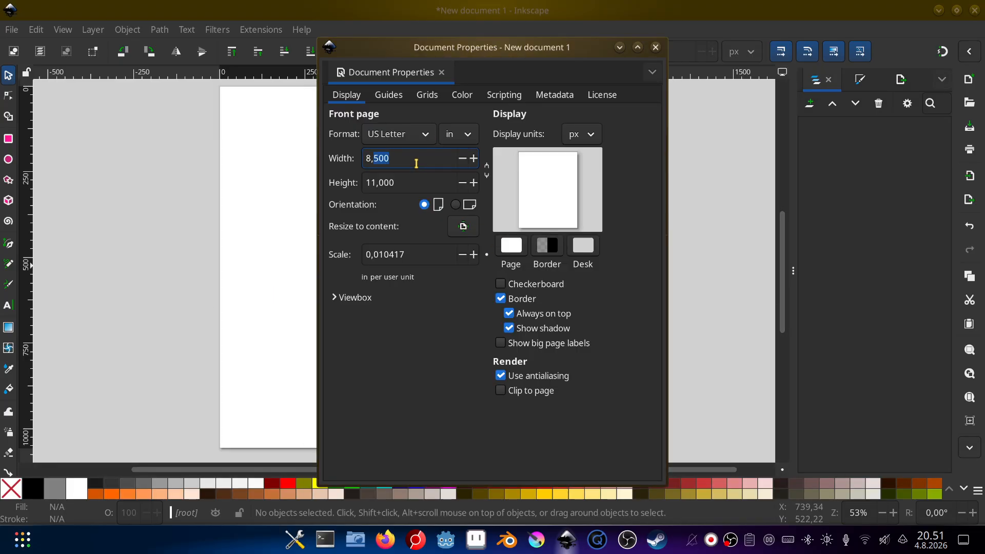
pyautogui.click(451, 134)
pyautogui.click(454, 136)
pyautogui.click(591, 138)
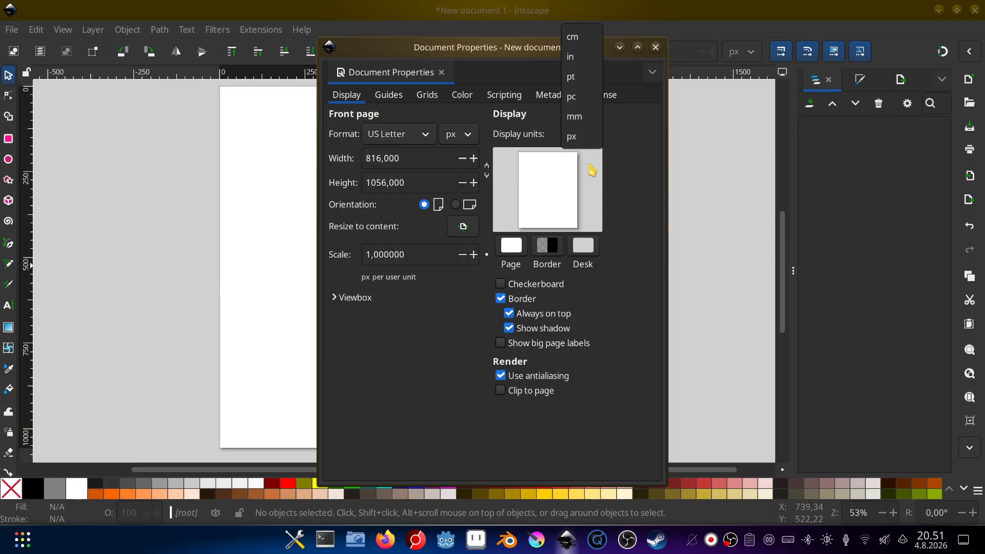
pyautogui.click(590, 134)
# - Set the page width and height to 800 px each
pyautogui.tripleClick(418, 158)
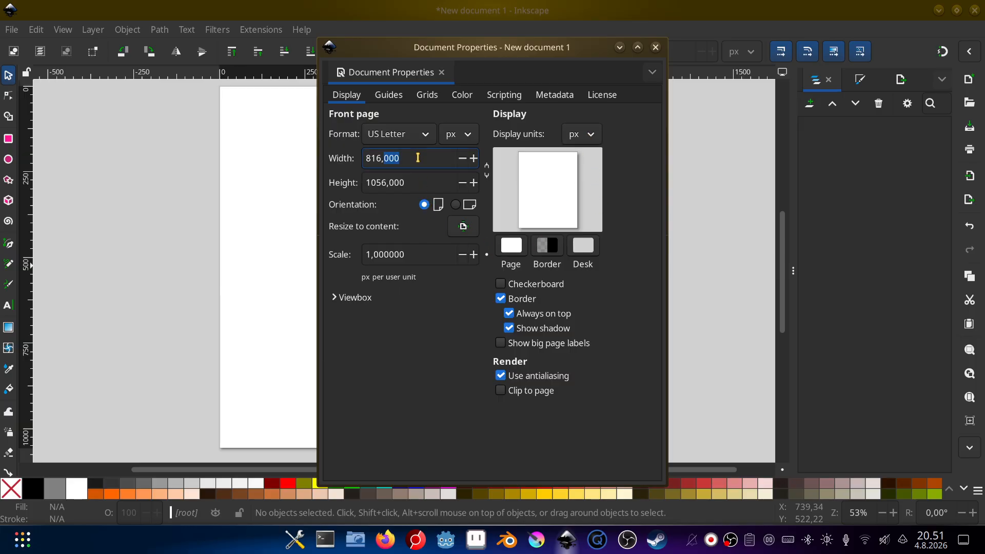
pyautogui.write('8')
pyautogui.press('Tab')
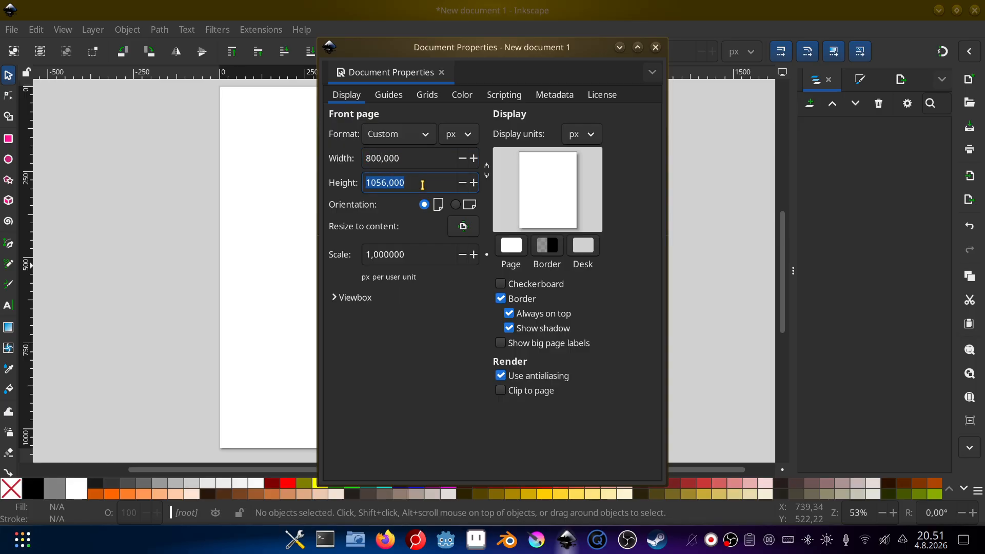
pyautogui.write('800')
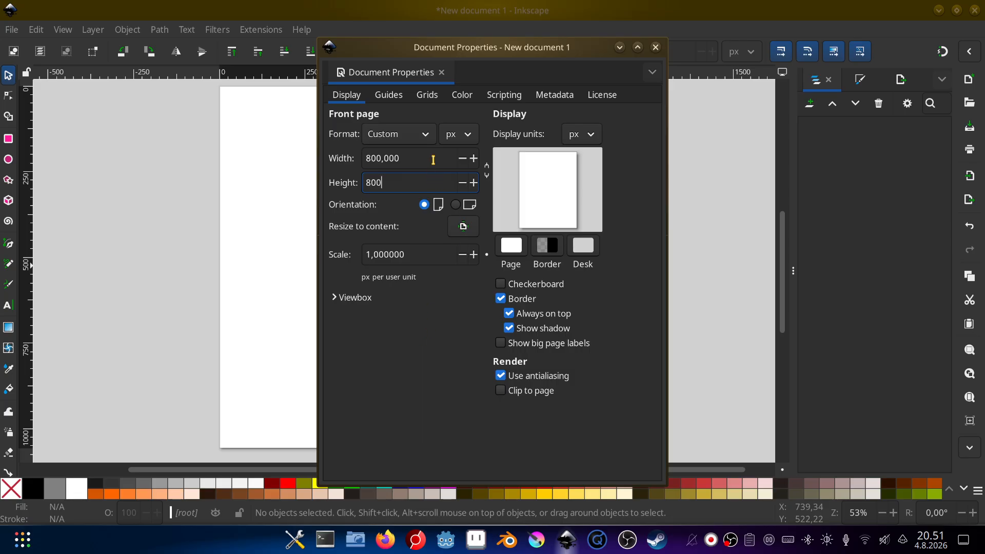
pyautogui.press('Return')
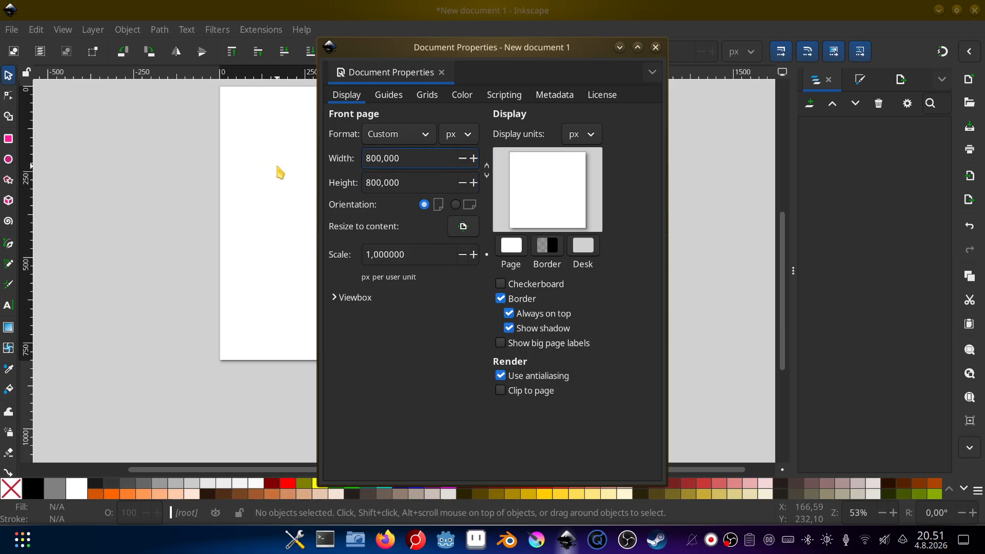
# - Move the Document Properties window aside so it no longer covers the page
pyautogui.moveTo(279, 169); pyautogui.dragTo(138, 203)
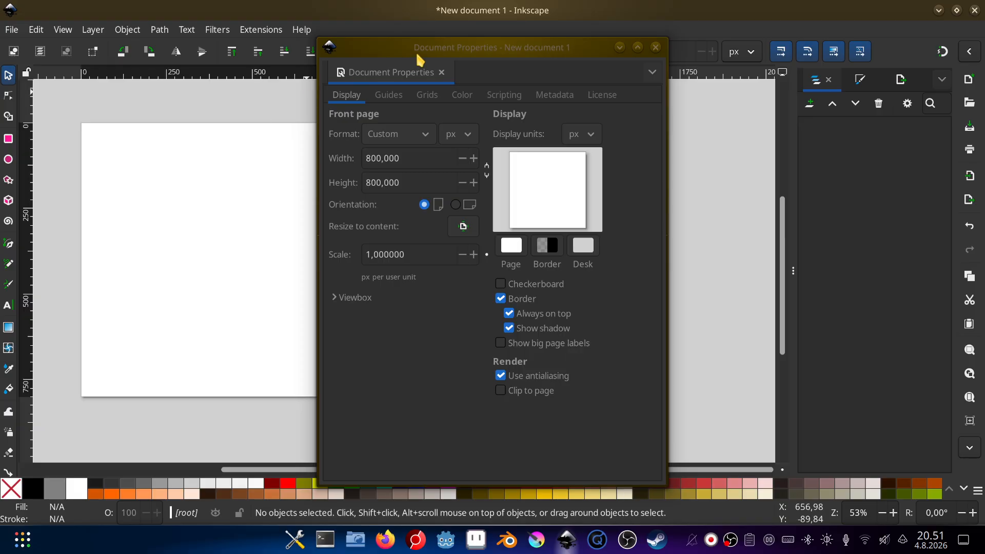
pyautogui.moveTo(416, 56); pyautogui.dragTo(499, 36)
pyautogui.moveTo(223, 189); pyautogui.dragTo(247, 186)
pyautogui.click(510, 138)
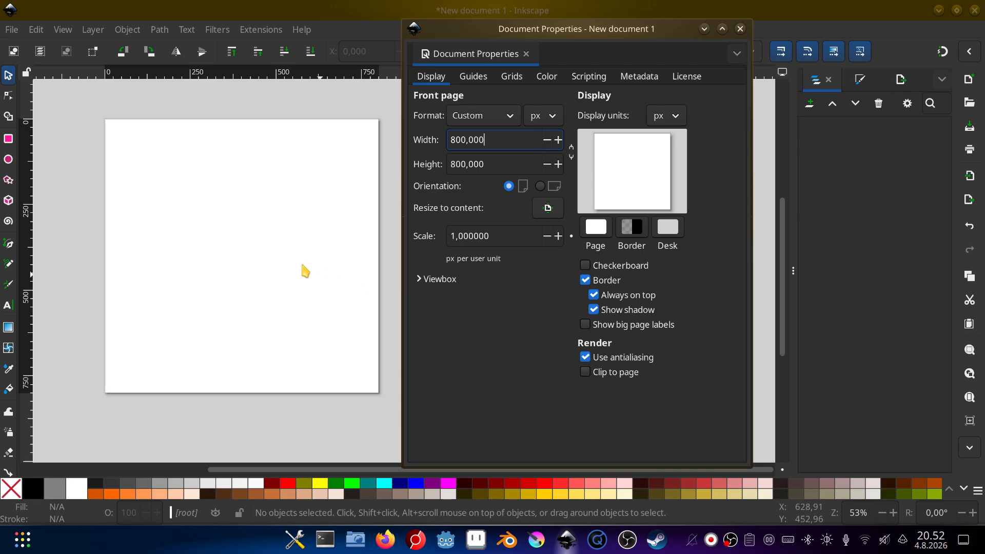
pyautogui.moveTo(301, 248)
pyautogui.mouseDown()
pyautogui.moveTo(300, 272)
pyautogui.moveTo(296, 263)
pyautogui.mouseUp()
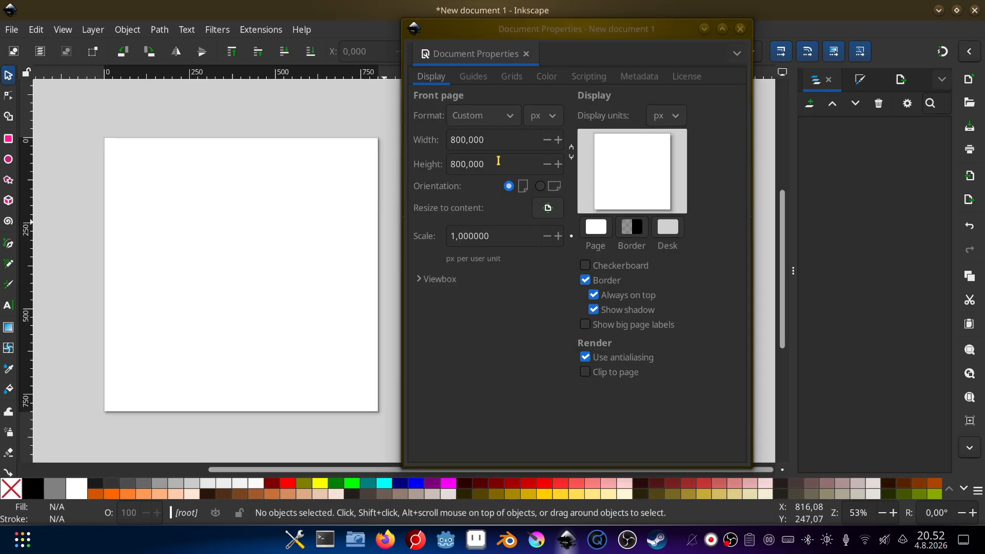
# - Add a rectangular grid to the document
pyautogui.click(556, 52)
pyautogui.click(516, 78)
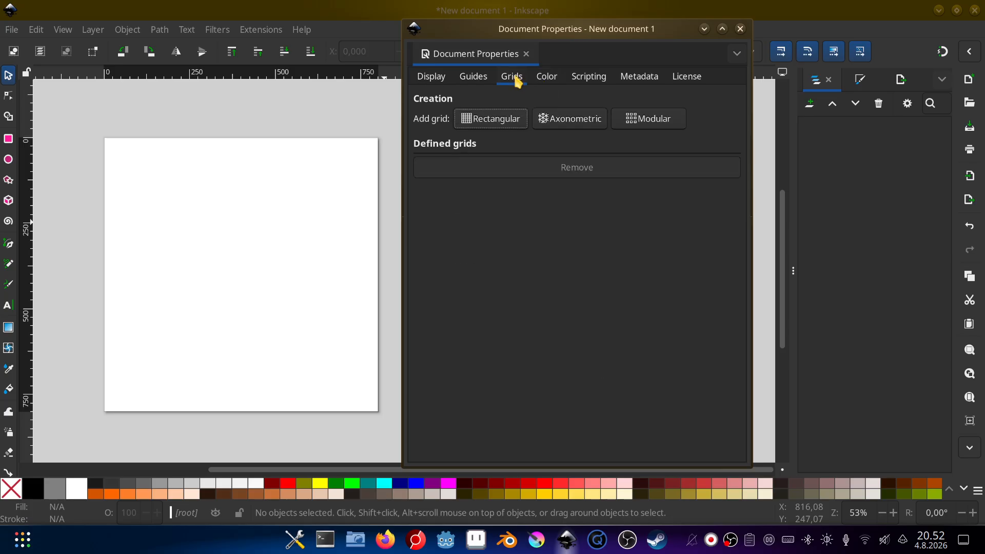
pyautogui.click(526, 122)
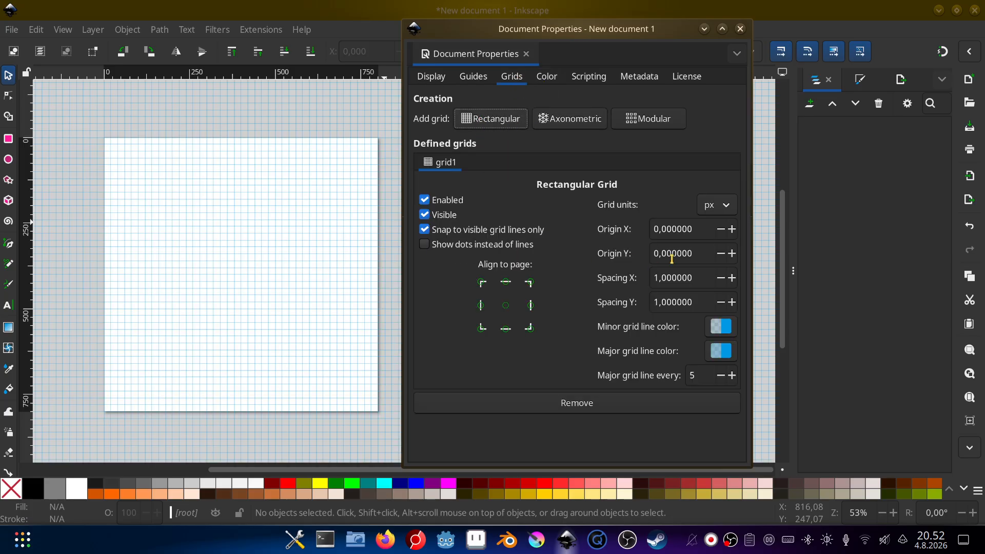
# - Set the rectangular grid's major grid line interval to every 16 lines
pyautogui.click(732, 376)
pyautogui.click(733, 376)
pyautogui.click(732, 376)
pyautogui.click(732, 376)
pyautogui.click(733, 377)
pyautogui.click(733, 376)
pyautogui.click(732, 376)
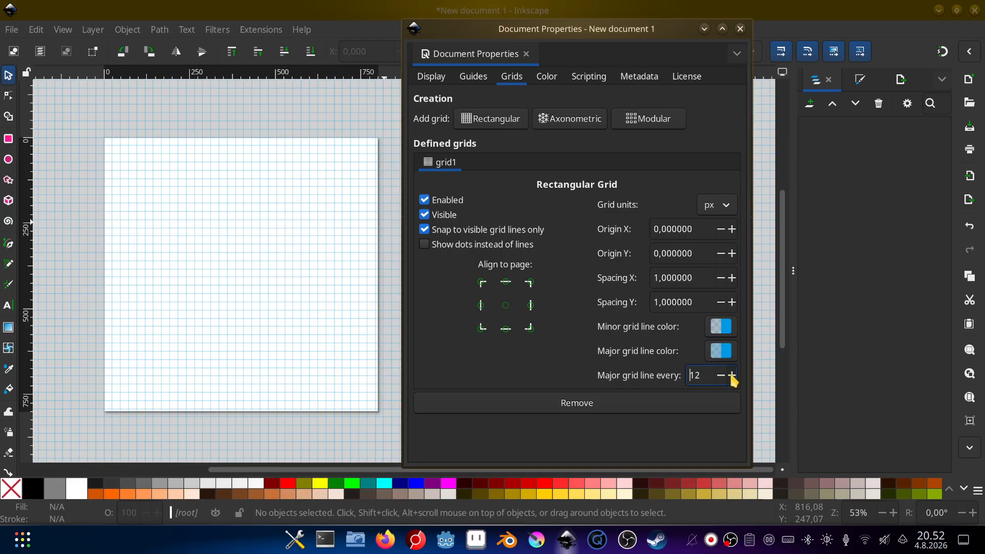
pyautogui.click(732, 376)
pyautogui.click(733, 376)
pyautogui.click(732, 376)
pyautogui.click(732, 376)
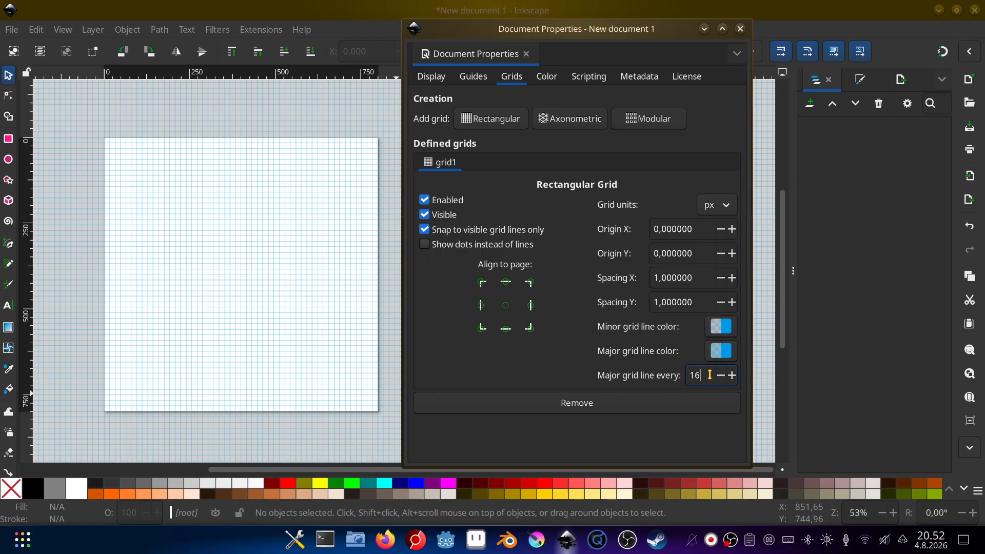
pyautogui.click(439, 79)
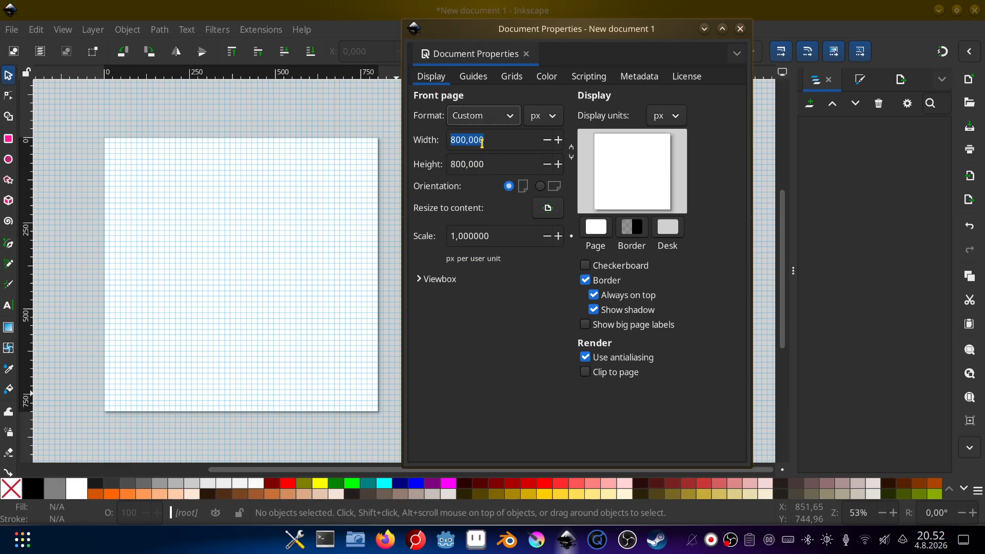
pyautogui.click(513, 78)
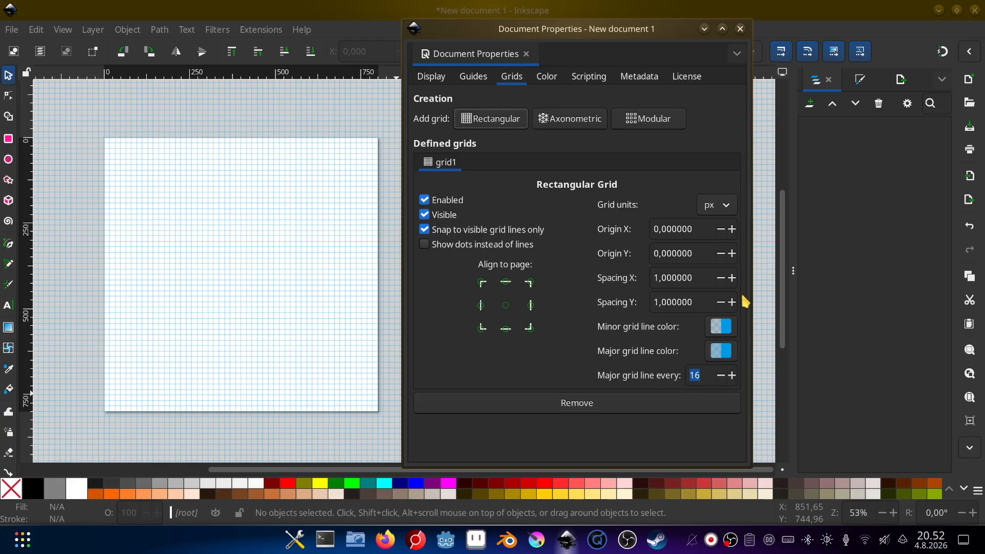
pyautogui.click(439, 80)
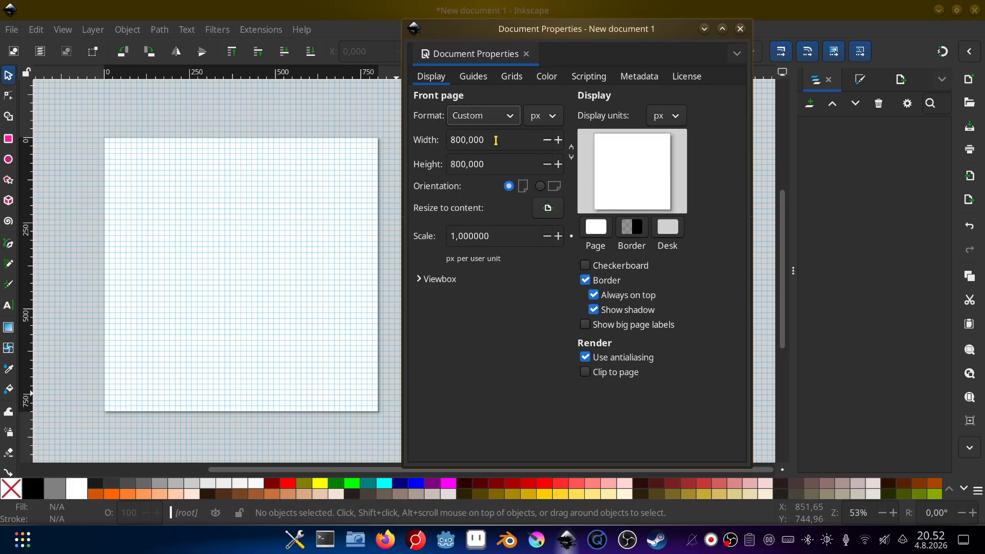
pyautogui.click(511, 80)
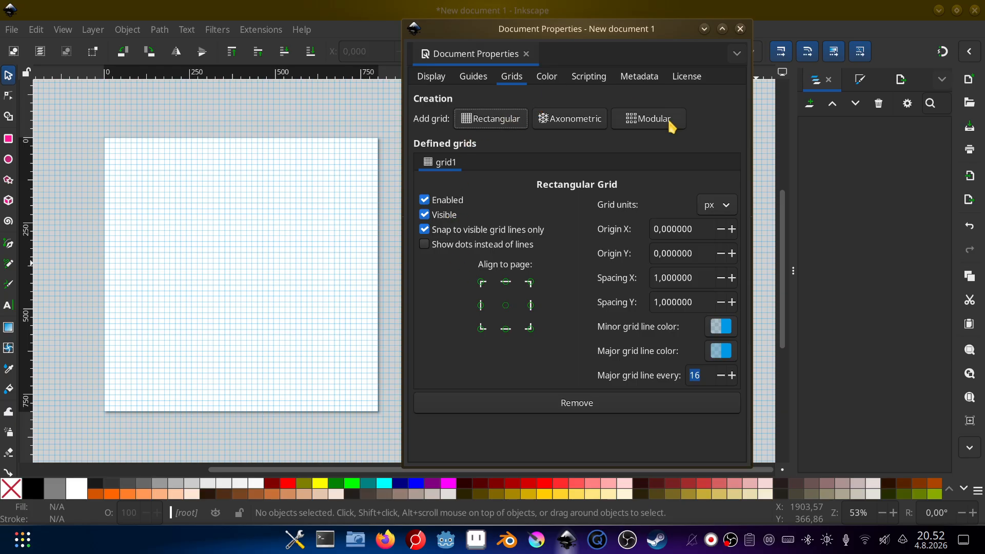
# - Change the page background to a pale cream colour with hue 44, saturation 70 and lightness 86
pyautogui.click(433, 78)
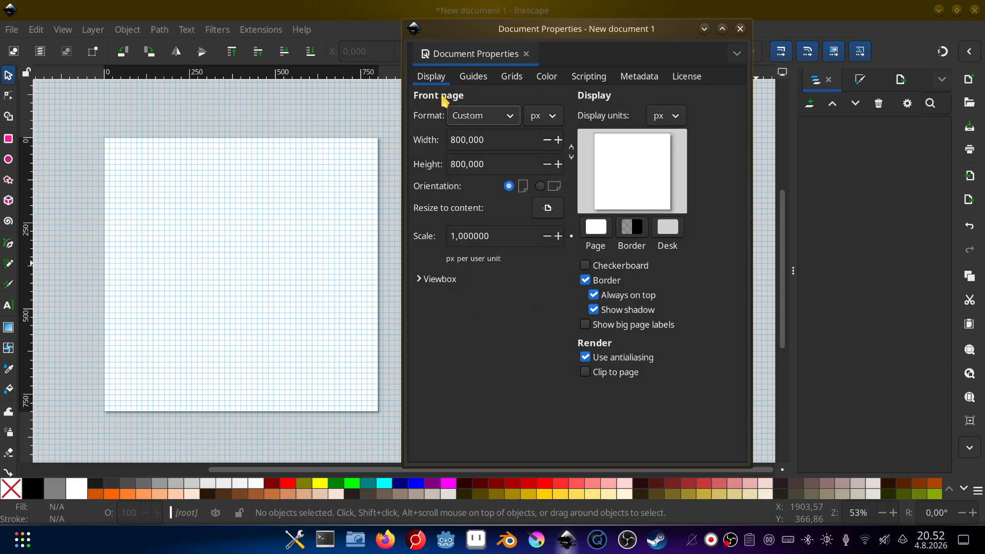
pyautogui.click(603, 235)
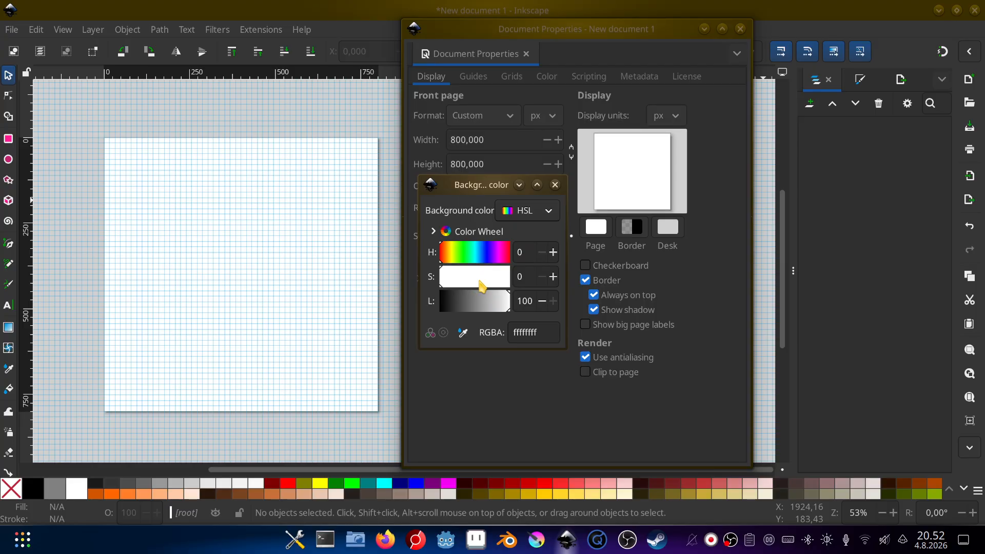
pyautogui.moveTo(508, 303); pyautogui.dragTo(498, 303)
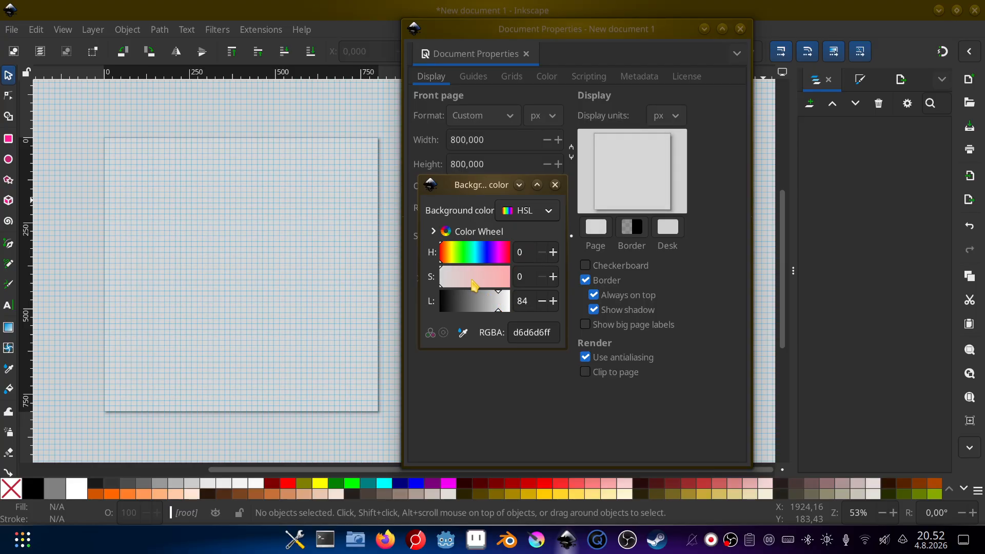
pyautogui.moveTo(454, 278); pyautogui.dragTo(491, 277)
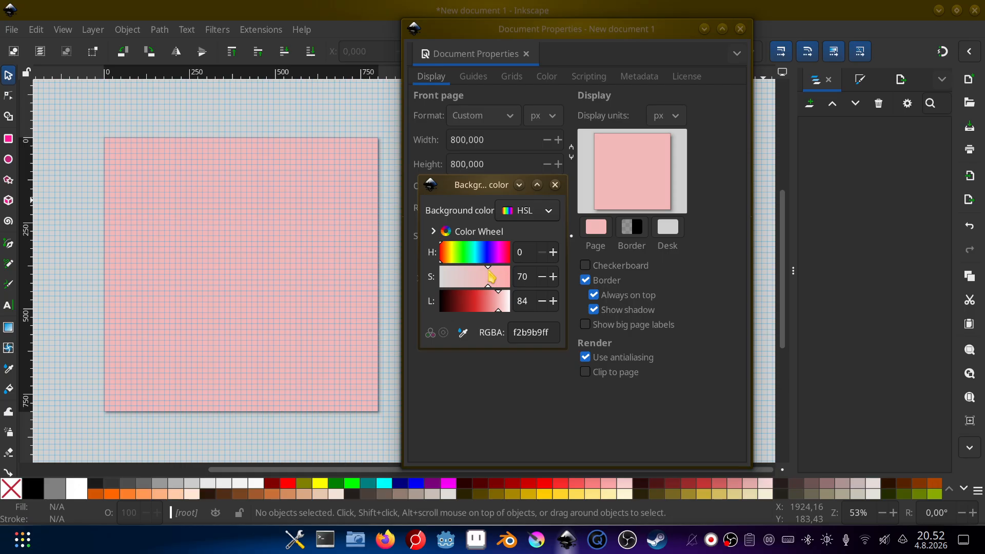
pyautogui.moveTo(444, 251); pyautogui.dragTo(451, 253)
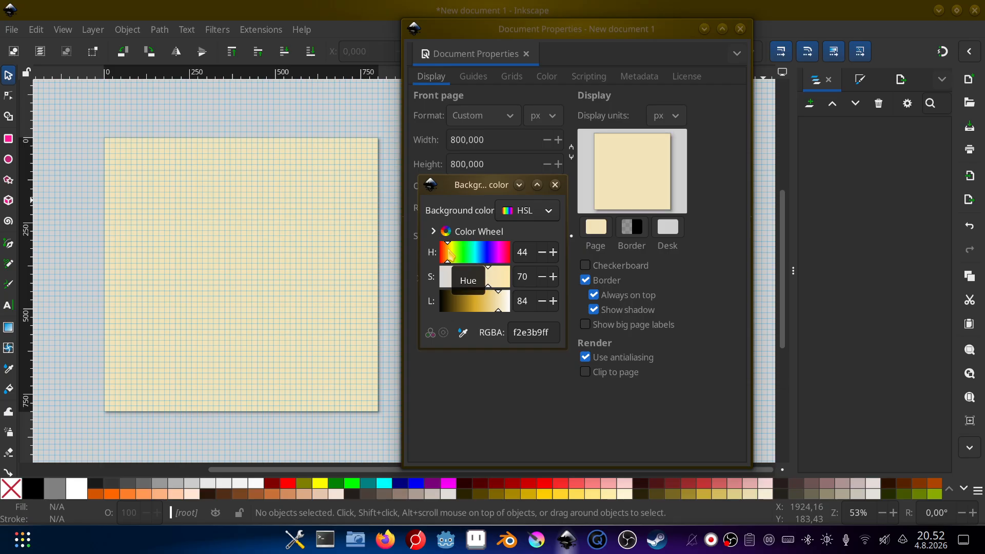
pyautogui.click(501, 303)
pyautogui.moveTo(501, 300); pyautogui.dragTo(501, 299)
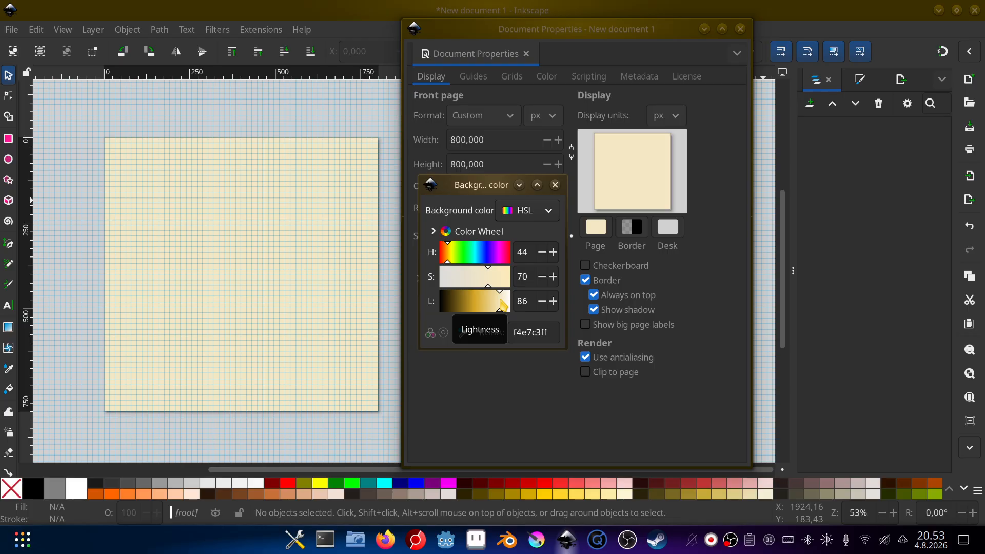
pyautogui.click(501, 405)
# - Change the desk colour around the page to dark brown with hue 26, saturation 82 and lightness 21
pyautogui.click(670, 232)
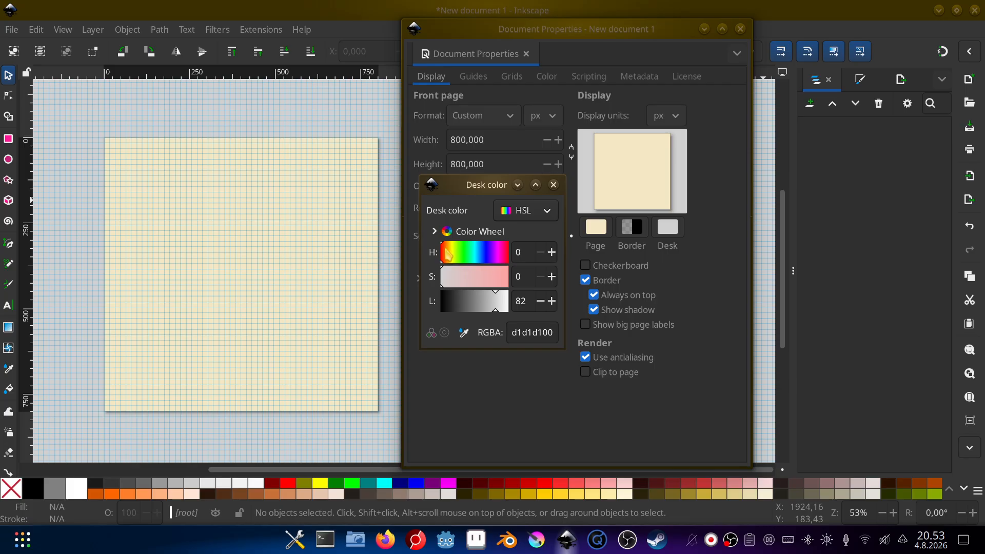
pyautogui.moveTo(446, 252); pyautogui.dragTo(499, 286)
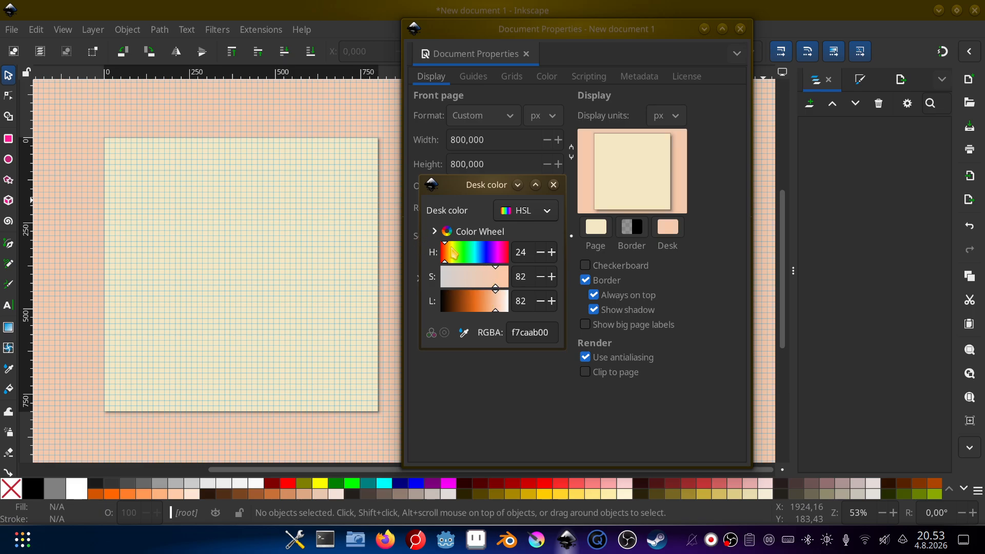
pyautogui.moveTo(453, 254); pyautogui.dragTo(447, 253)
pyautogui.moveTo(496, 306); pyautogui.dragTo(458, 304)
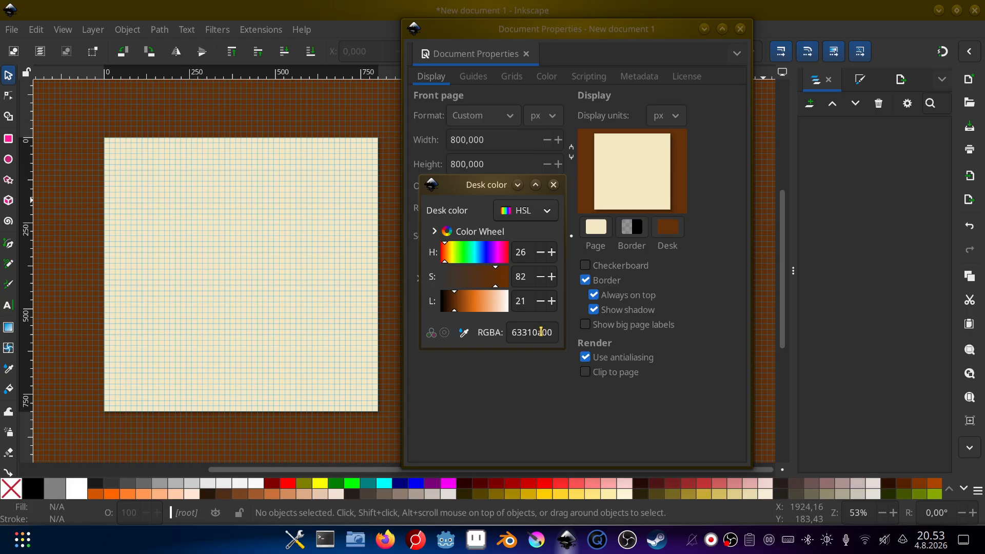
pyautogui.click(643, 290)
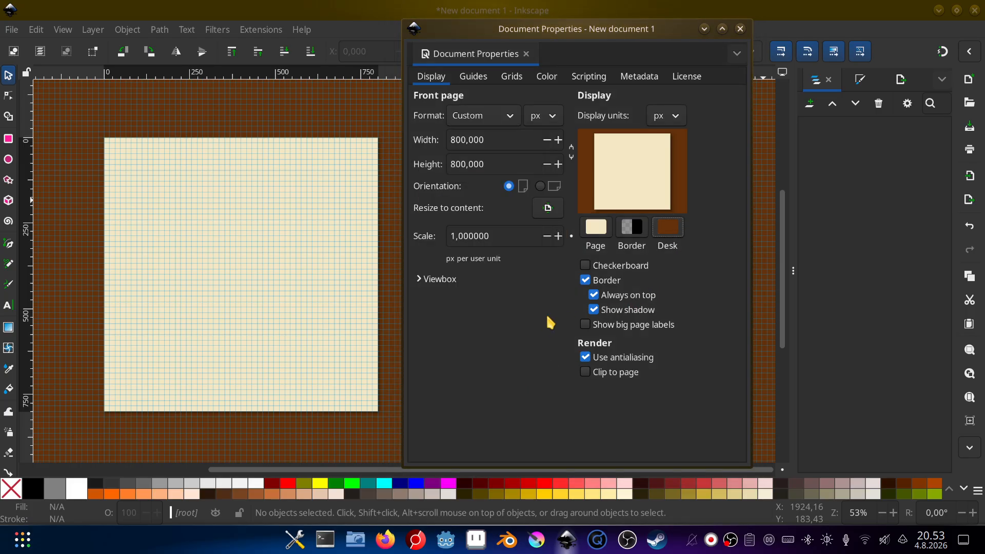
# - Close the document properties and enable snapping
pyautogui.click(511, 77)
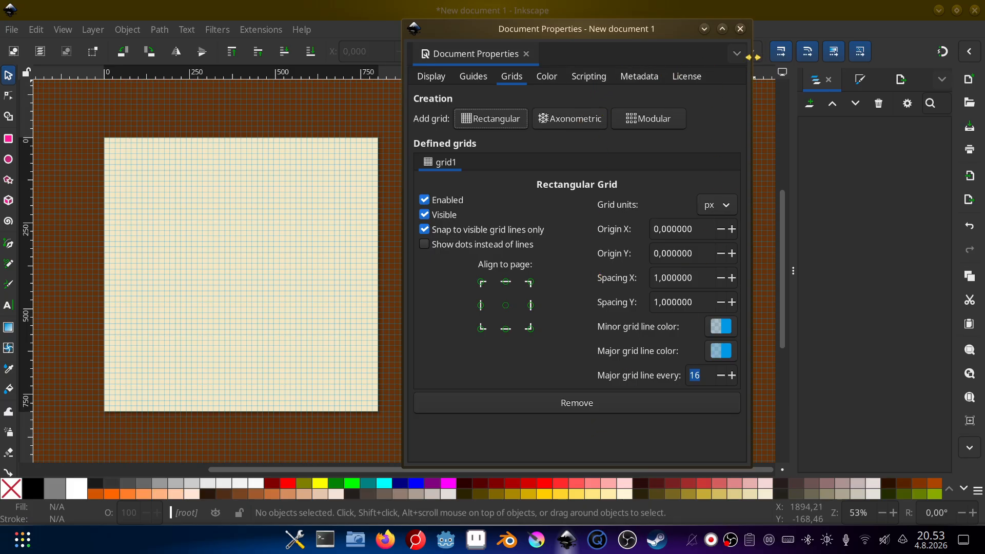
pyautogui.click(741, 29)
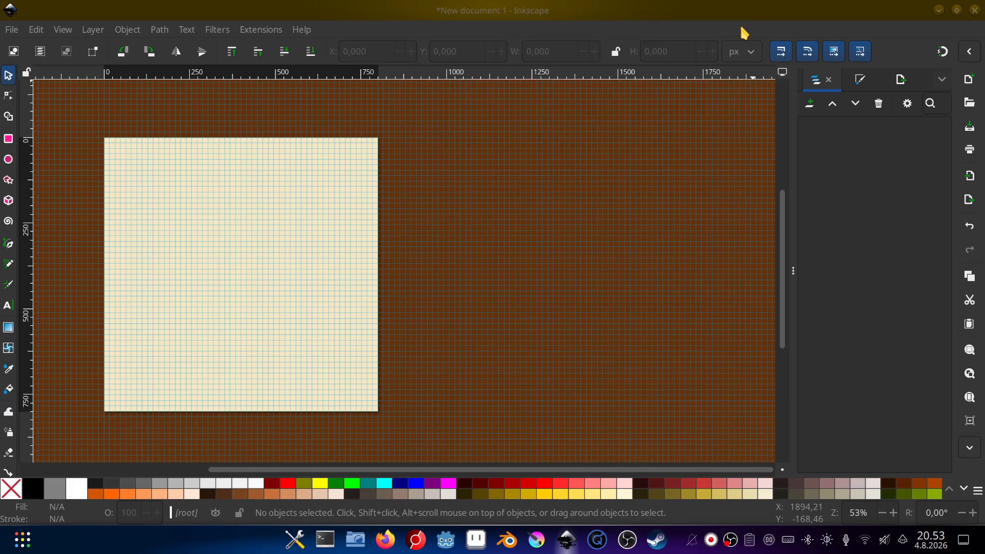
pyautogui.click(944, 51)
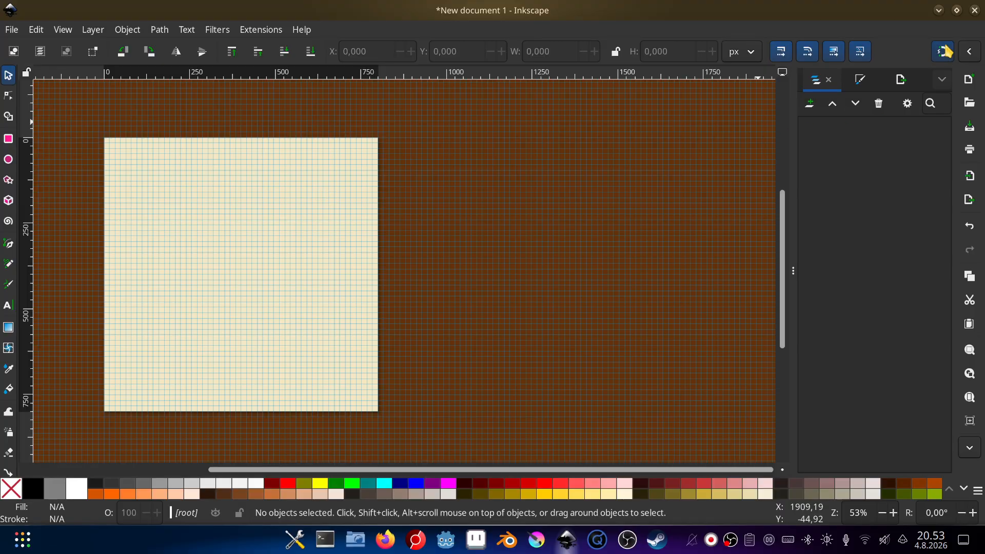
# - Save the document as template "Dungeon Craft" with the author's name and description "Template for dungeons", replacing the existing template file
pyautogui.moveTo(436, 196); pyautogui.dragTo(589, 196)
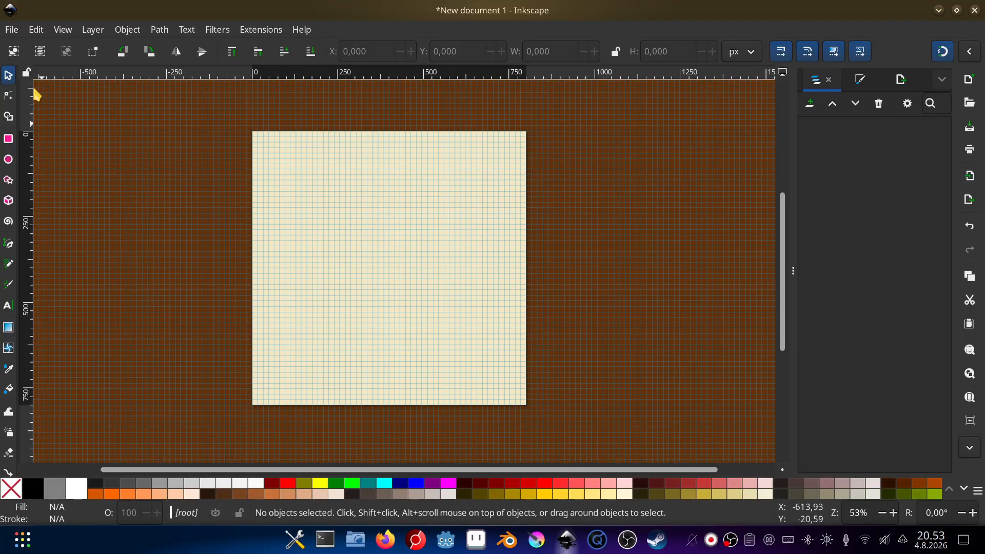
pyautogui.click(11, 29)
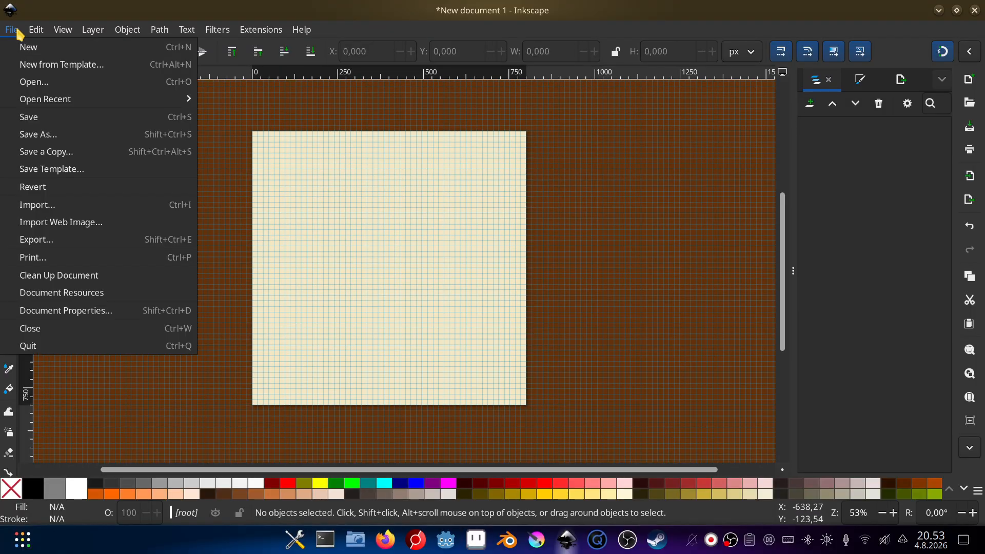
pyautogui.click(61, 175)
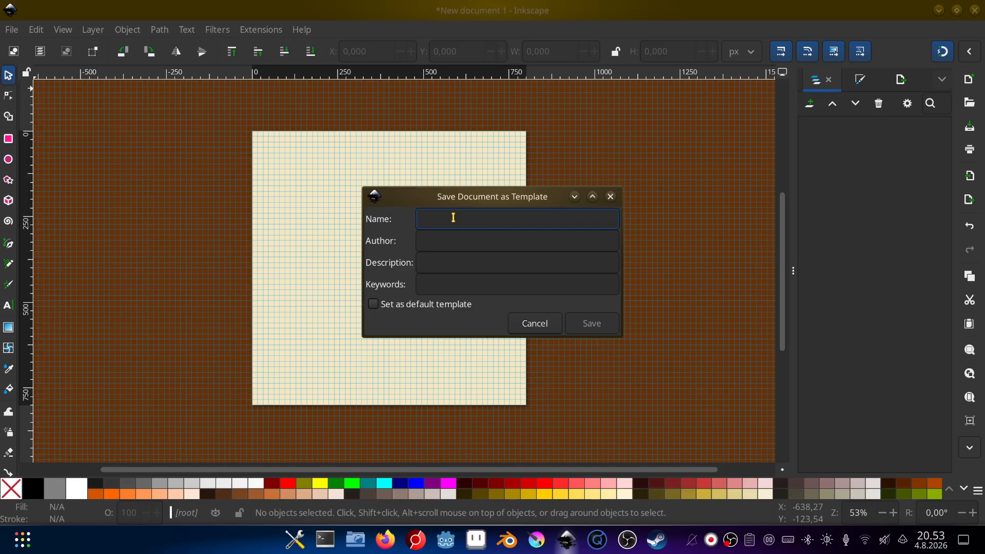
pyautogui.write('Dungeon Craft')
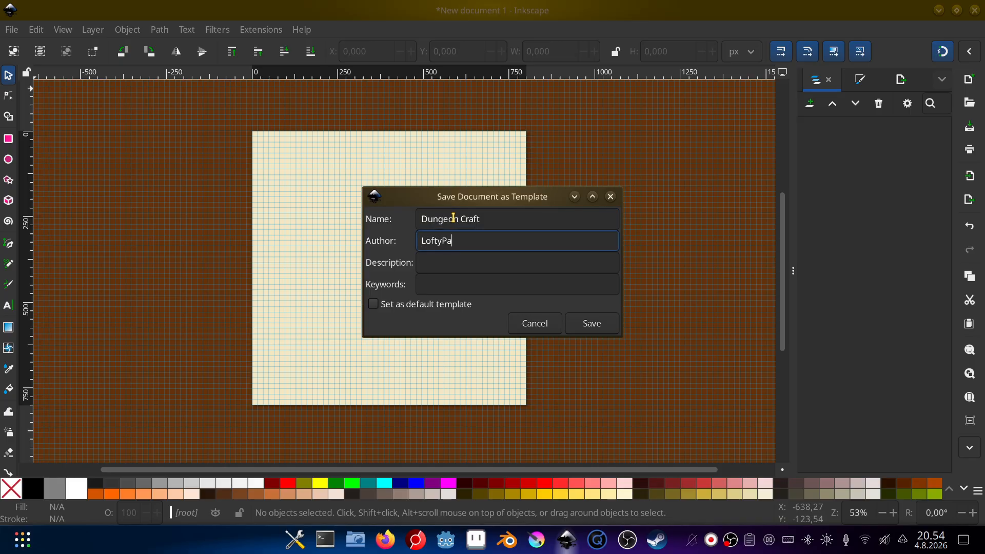
pyautogui.write('e')
pyautogui.press('Tab')
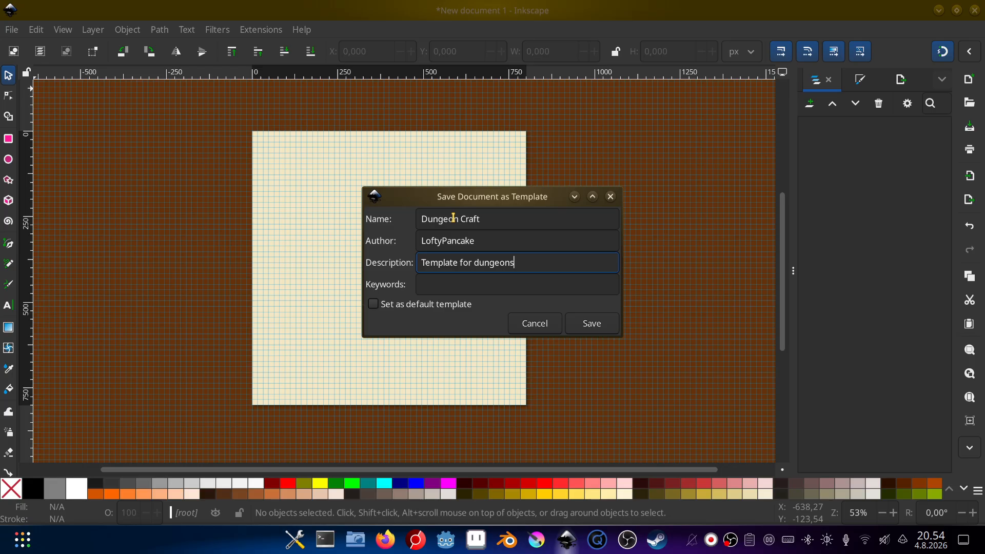
pyautogui.click(592, 323)
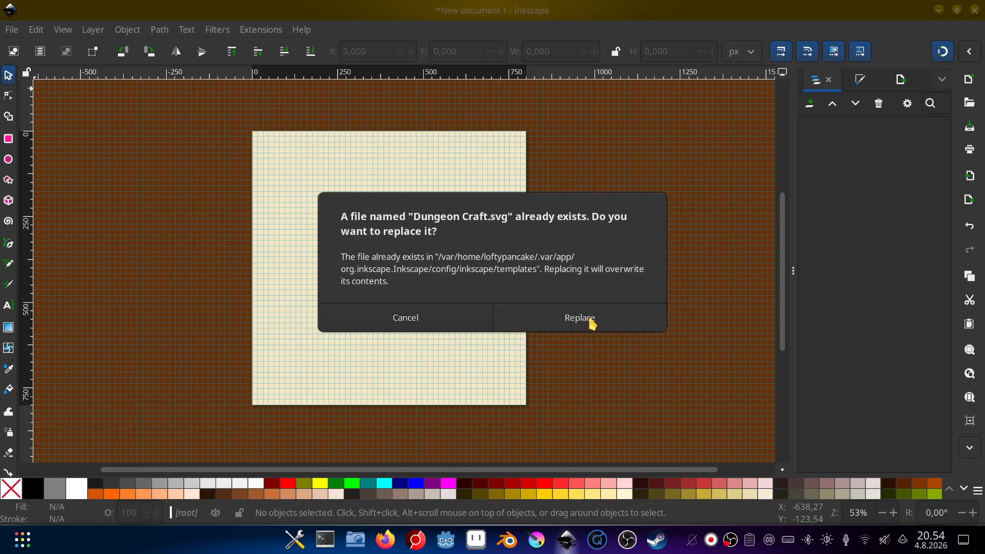
pyautogui.click(586, 323)
# - Examine the grid on the lower part of the page up close
pyautogui.moveTo(581, 254)
pyautogui.mouseDown()
pyautogui.moveTo(594, 264)
pyautogui.moveTo(587, 256)
pyautogui.mouseUp()
pyautogui.scroll(3, 492, 272)
pyautogui.scroll(-3, 504, 275)
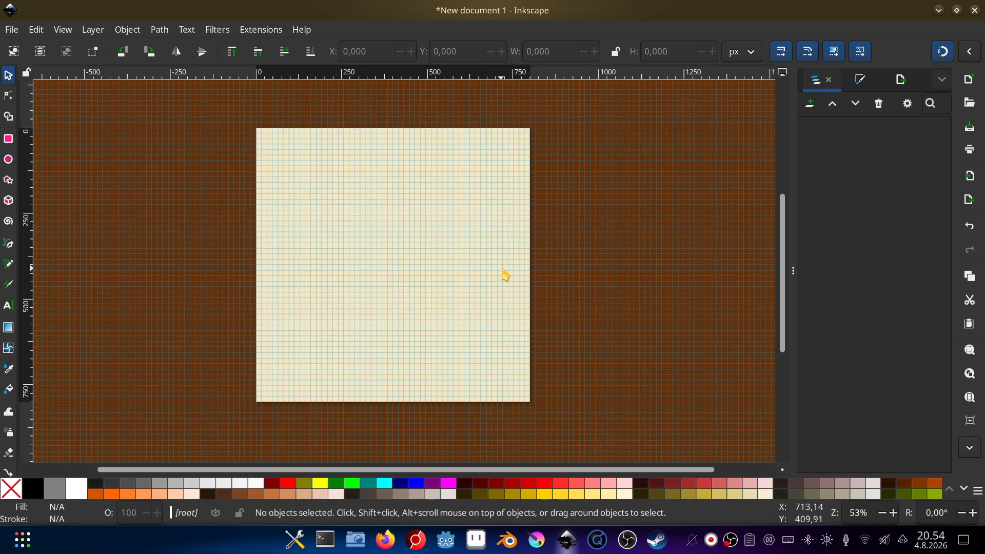
pyautogui.keyDown('ctrl'); pyautogui.scroll(1, 482, 276); pyautogui.keyUp('ctrl')
pyautogui.scroll(-6, 536, 359)
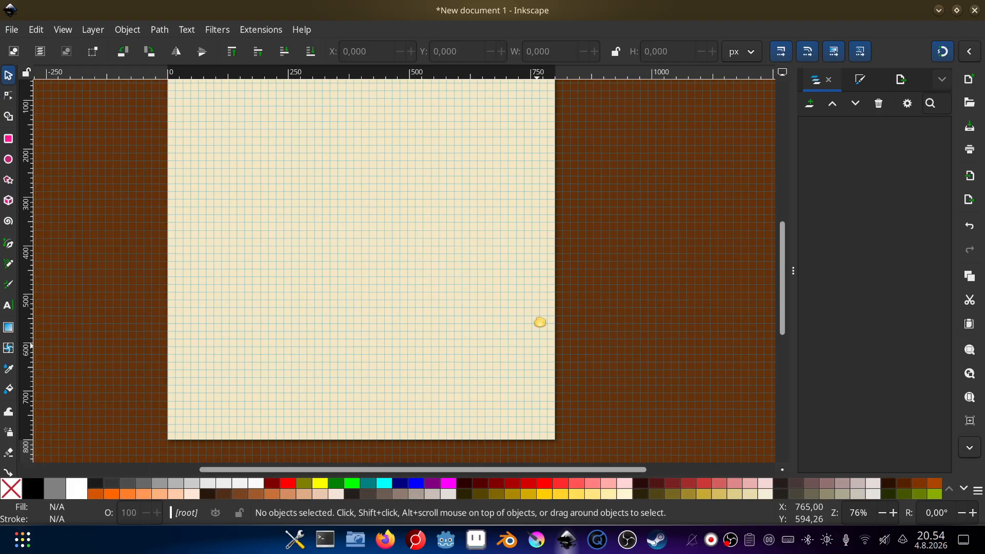
pyautogui.keyDown('ctrl'); pyautogui.scroll(2, 396, 292); pyautogui.keyUp('ctrl')
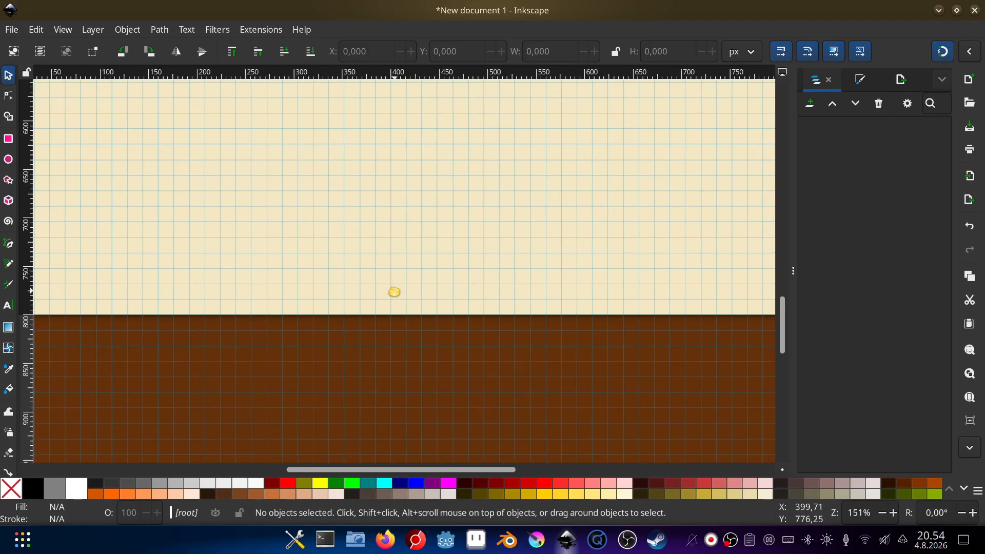
pyautogui.keyDown('ctrl'); pyautogui.scroll(-1, 393, 290); pyautogui.keyUp('ctrl')
pyautogui.keyDown('ctrl'); pyautogui.scroll(1, 396, 289); pyautogui.keyUp('ctrl')
pyautogui.moveTo(397, 290); pyautogui.dragTo(405, 424)
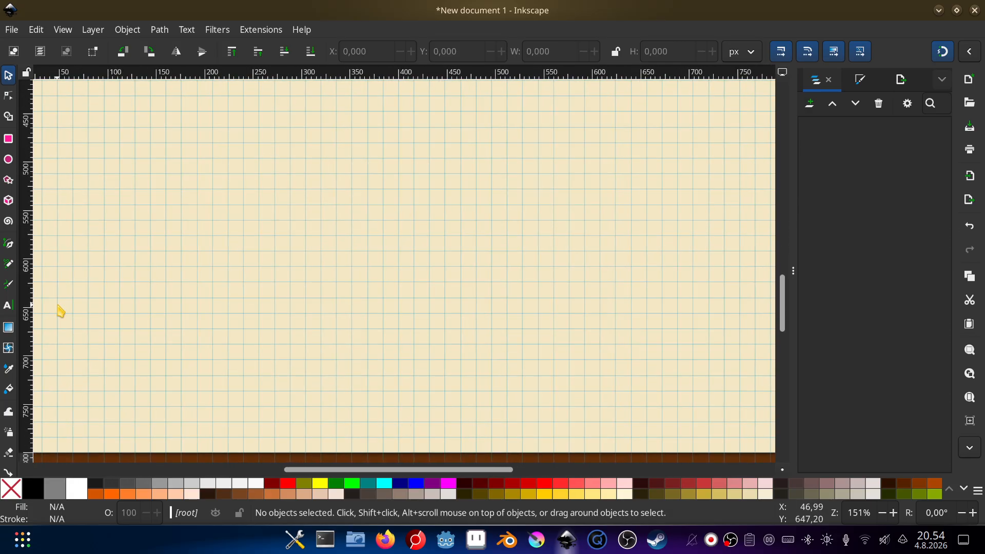
# - Activate the Rectangle tool and open its preferences for the style of new objects
pyautogui.click(8, 139)
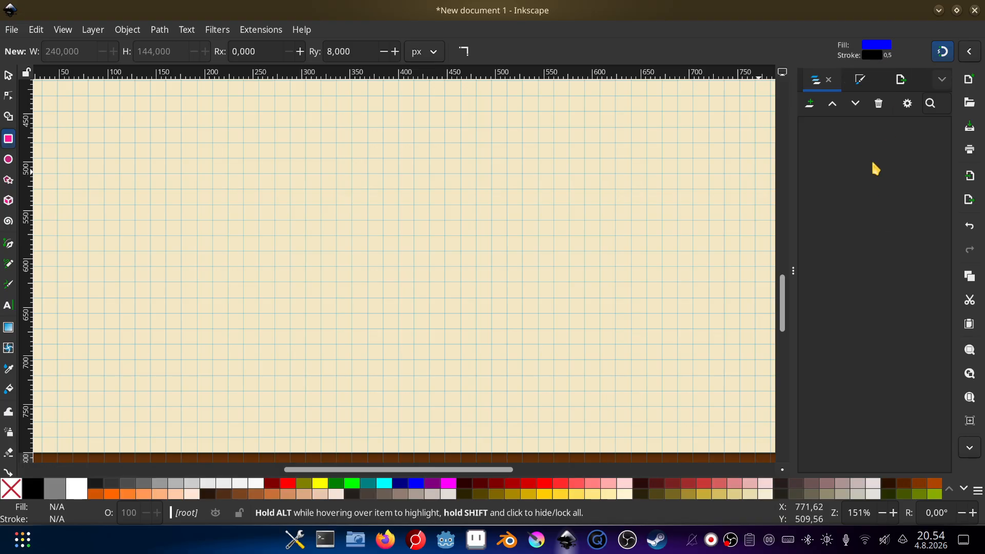
pyautogui.doubleClick(877, 47)
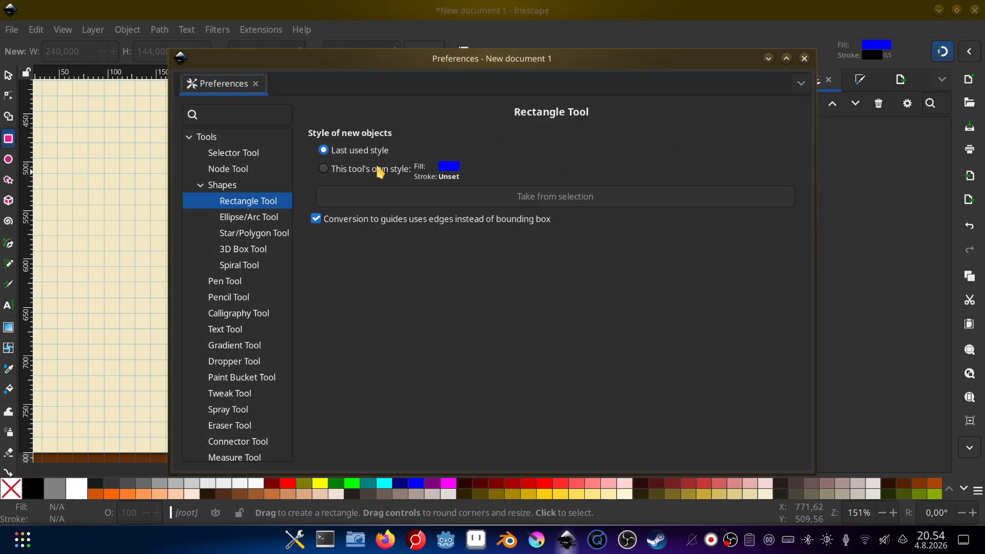
pyautogui.click(804, 58)
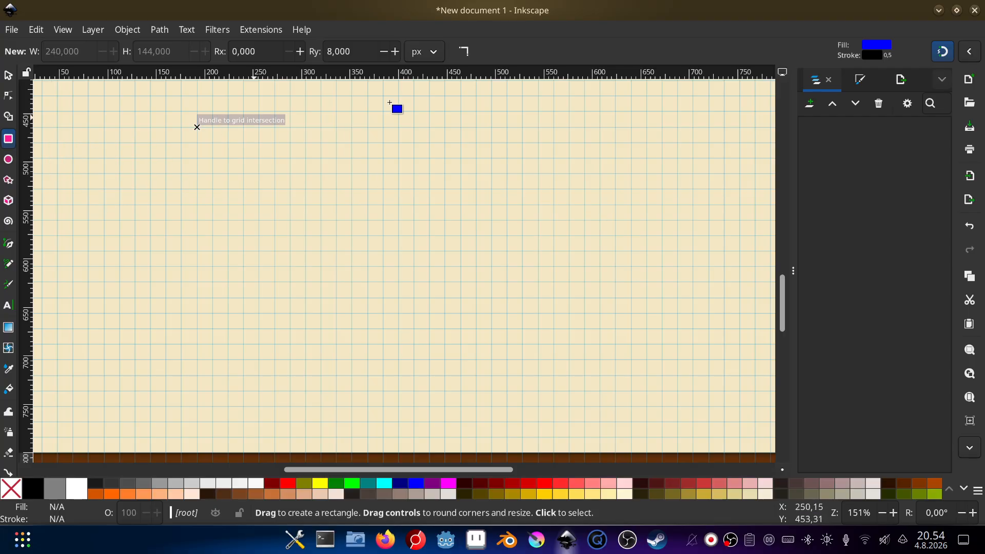
pyautogui.click(886, 46)
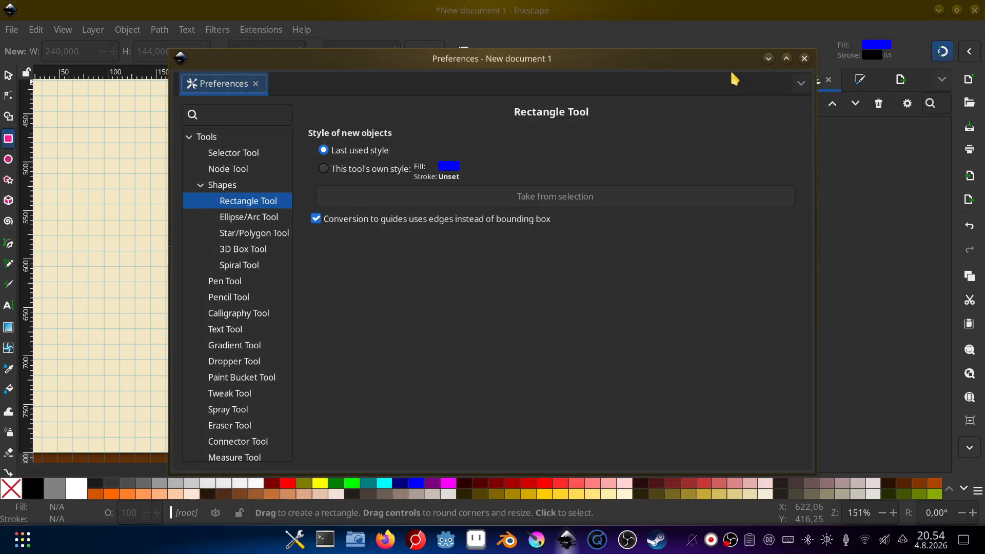
pyautogui.click(804, 59)
pyautogui.click(880, 47)
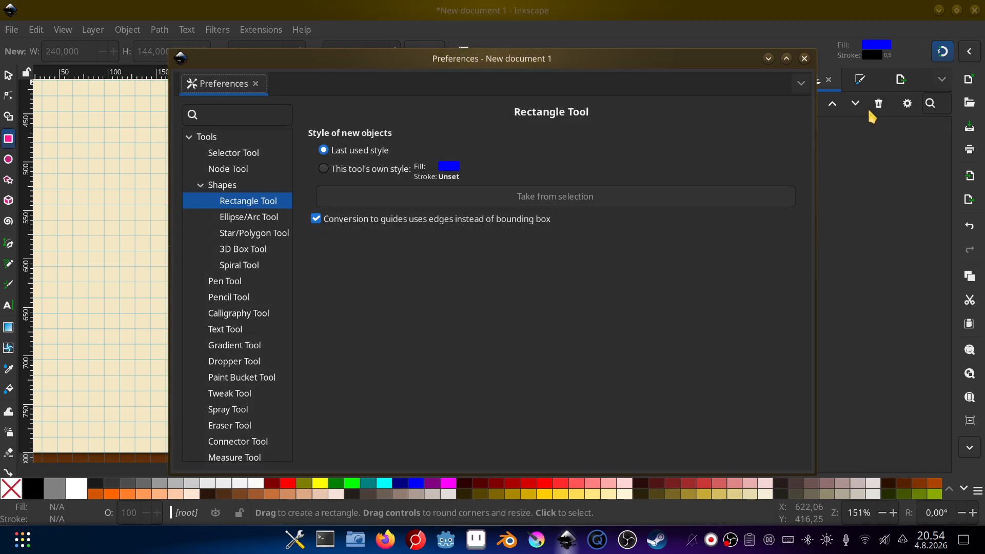
# - Try to give the Rectangle tool its own style taken from the current selection
pyautogui.click(340, 171)
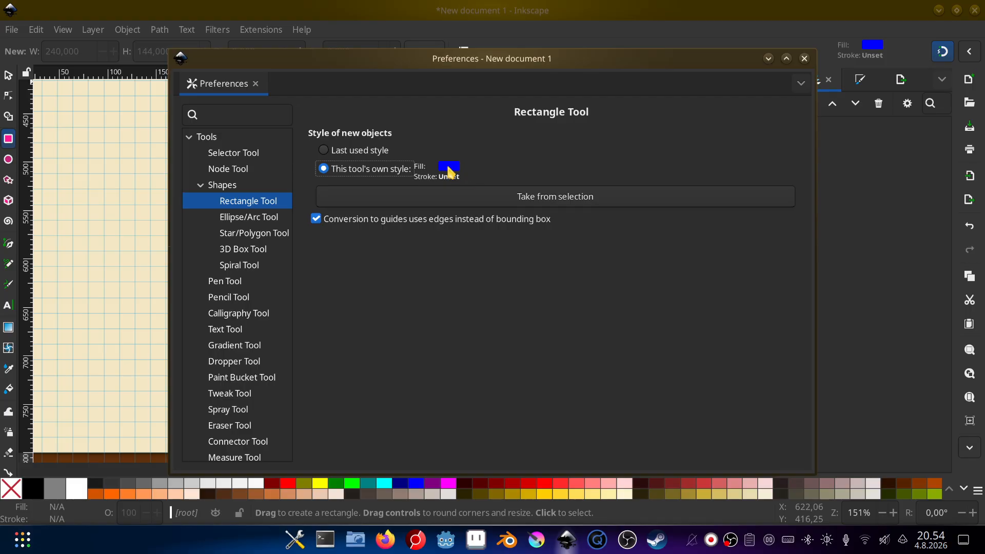
pyautogui.click(448, 198)
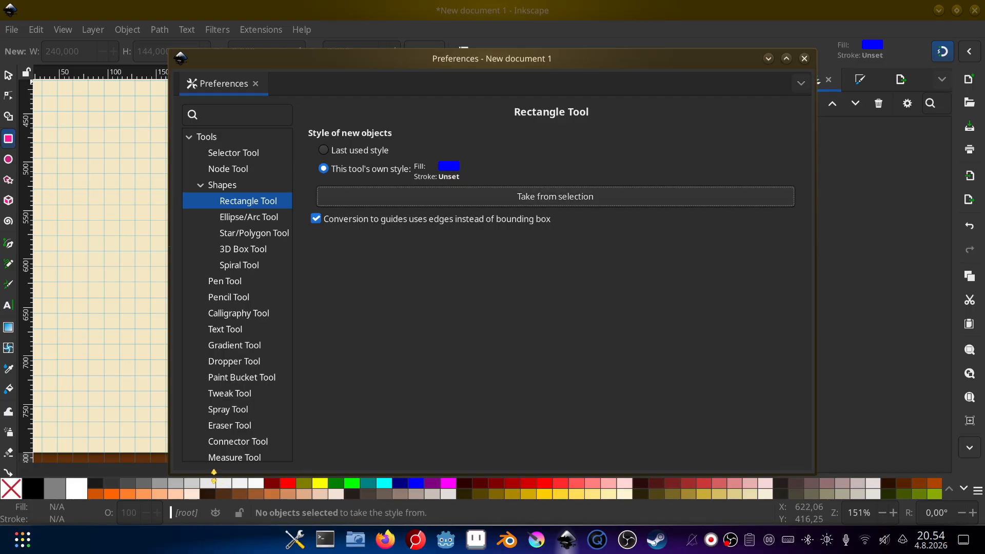
# - Pick a near-white fill from the palette and set new rectangles to use the last used style
pyautogui.click(257, 484)
pyautogui.click(531, 198)
pyautogui.click(369, 153)
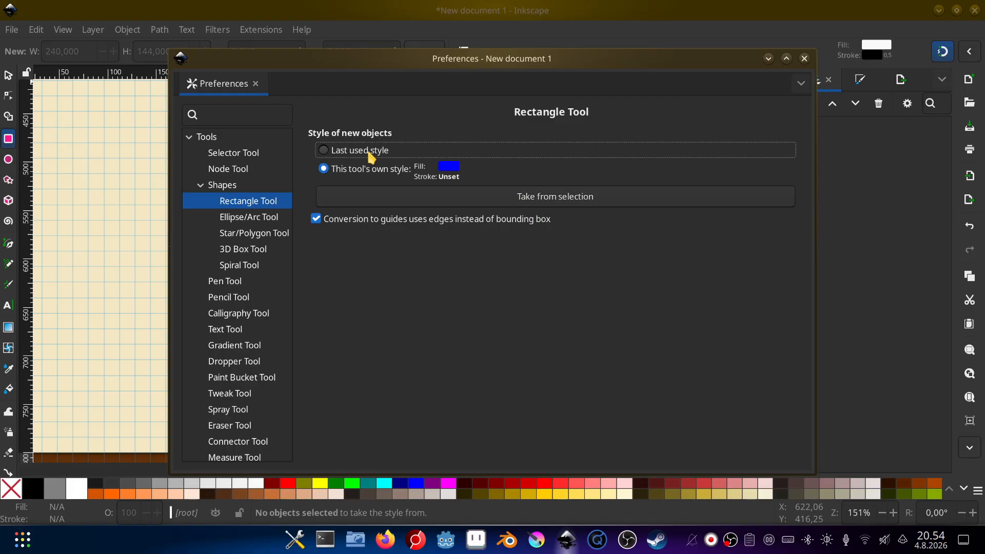
# - Draw a rectangle about 233 × 176 px near the page's lower edge and set its vertical corner radius Ry to 0
pyautogui.click(805, 57)
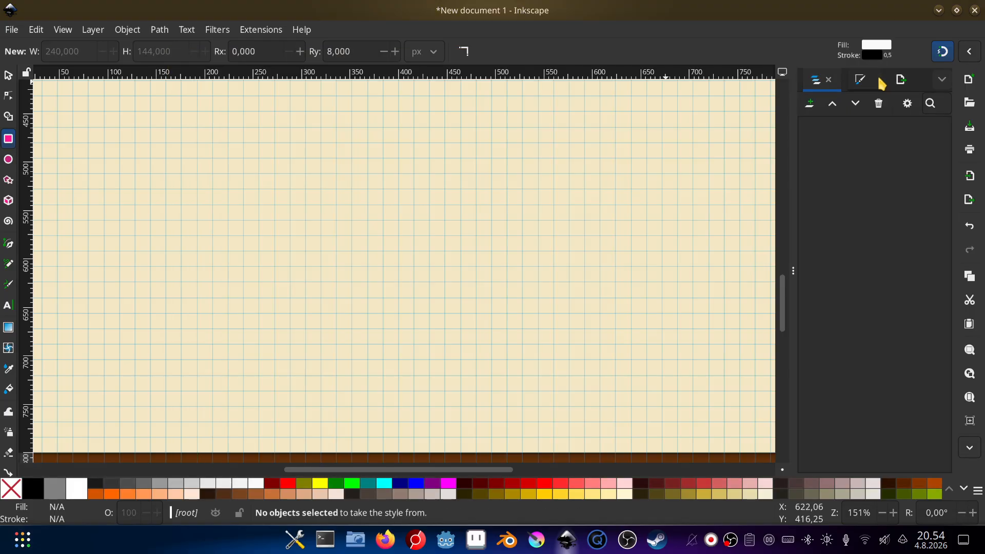
pyautogui.moveTo(452, 437)
pyautogui.mouseDown()
pyautogui.moveTo(285, 330)
pyautogui.moveTo(231, 266)
pyautogui.mouseUp()
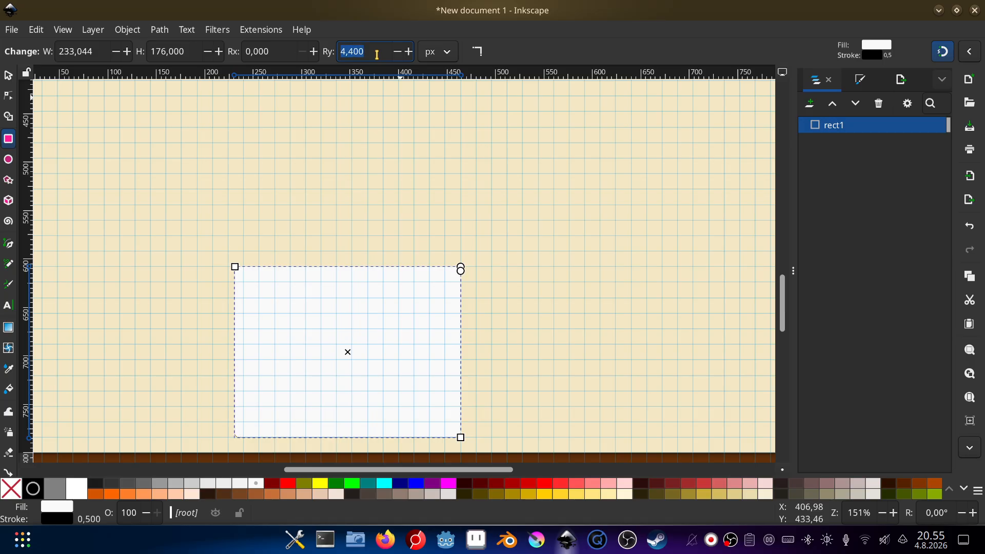
pyautogui.write('0')
pyautogui.press('Return')
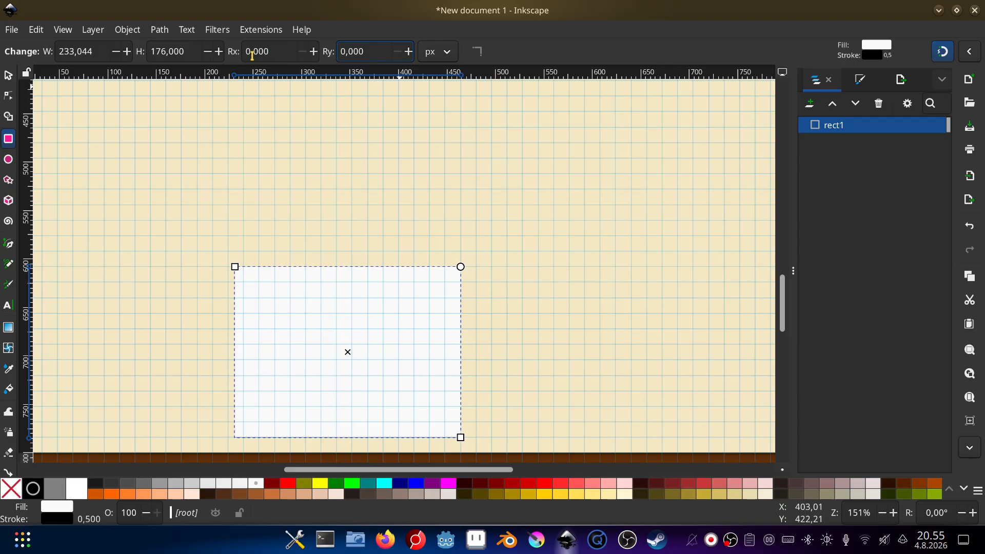
# - Shrink the rectangle to 18 × 10 px with its corners snapped to grid intersections
pyautogui.moveTo(233, 268); pyautogui.dragTo(440, 418)
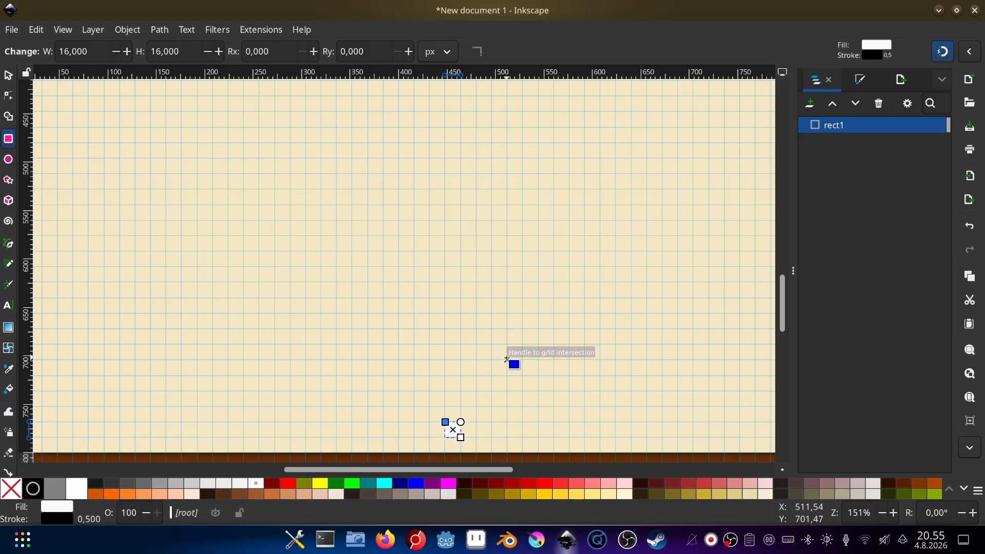
pyautogui.moveTo(506, 359); pyautogui.dragTo(473, 315)
pyautogui.moveTo(469, 360); pyautogui.dragTo(536, 265)
pyautogui.keyDown('ctrl'); pyautogui.scroll(5, 486, 359); pyautogui.keyUp('ctrl')
pyautogui.scroll(1, 484, 361)
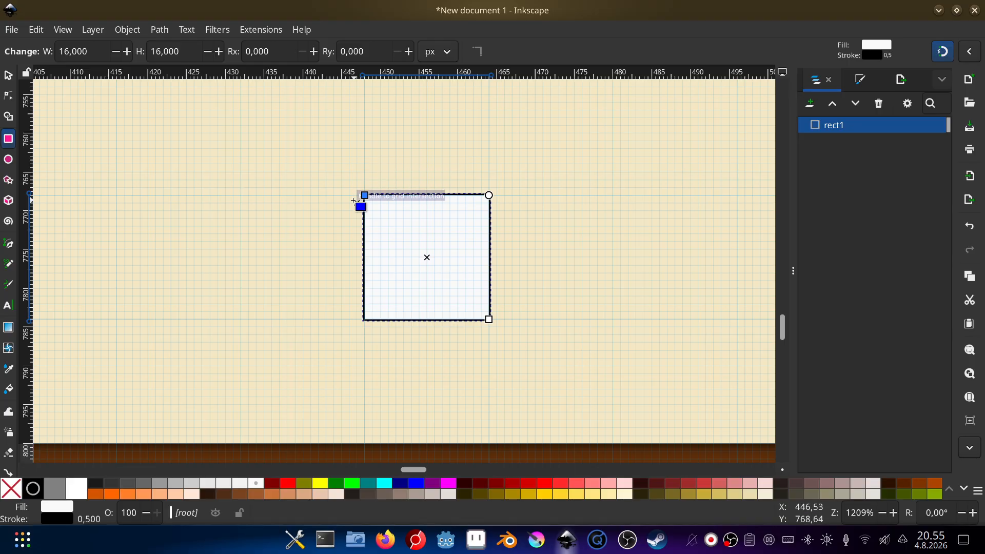
pyautogui.moveTo(365, 196); pyautogui.dragTo(366, 241)
pyautogui.moveTo(489, 319); pyautogui.dragTo(507, 315)
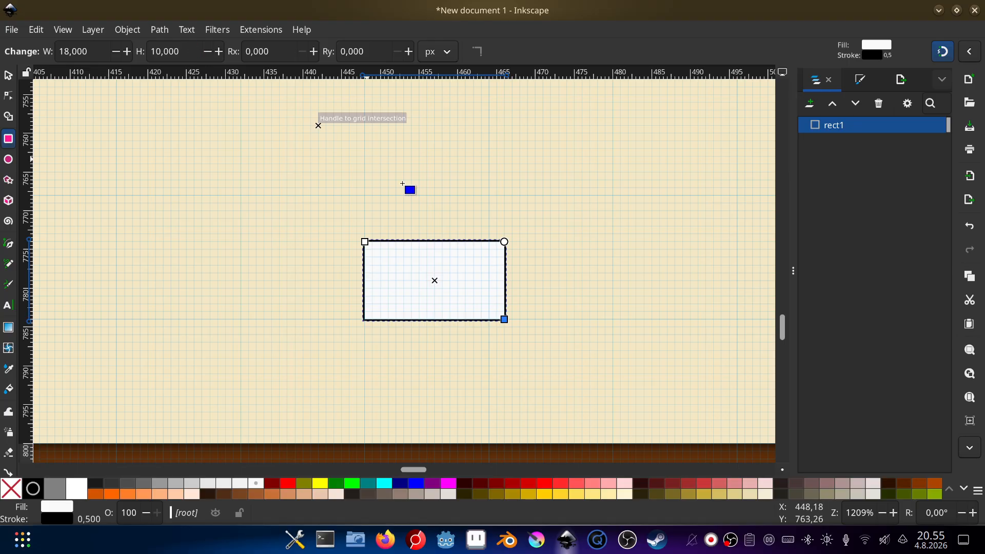
pyautogui.moveTo(516, 213); pyautogui.dragTo(502, 212)
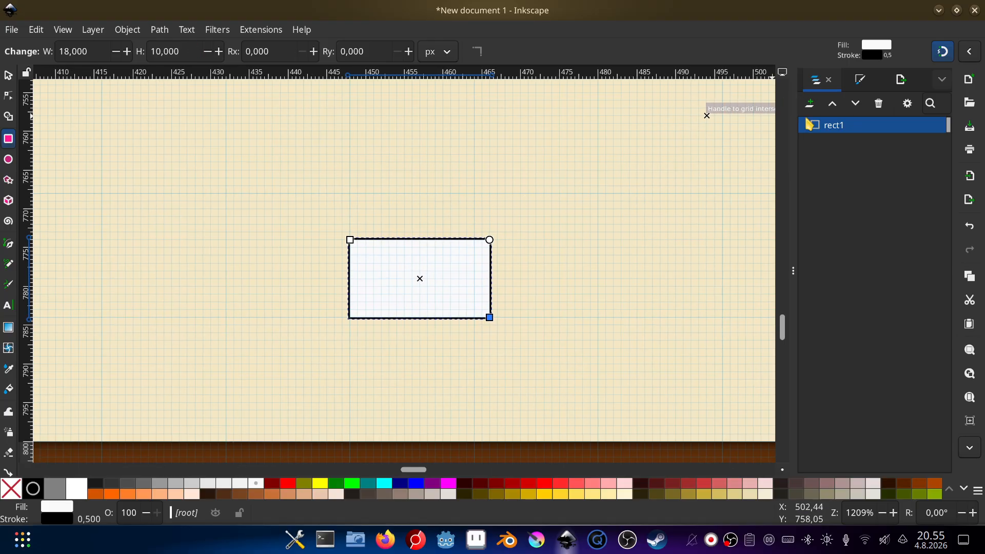
# - Remove the stroke paint from the small rectangle
pyautogui.click(862, 81)
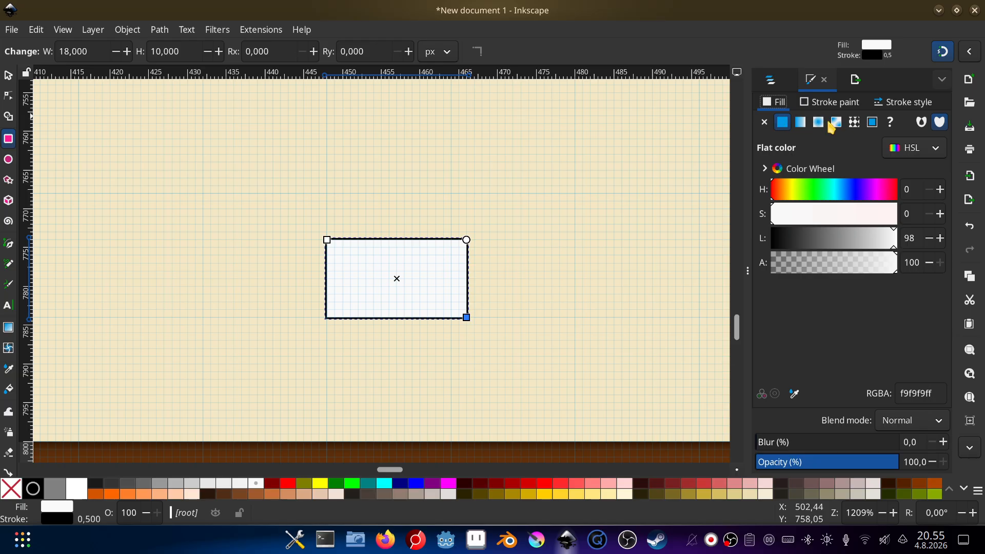
pyautogui.click(832, 105)
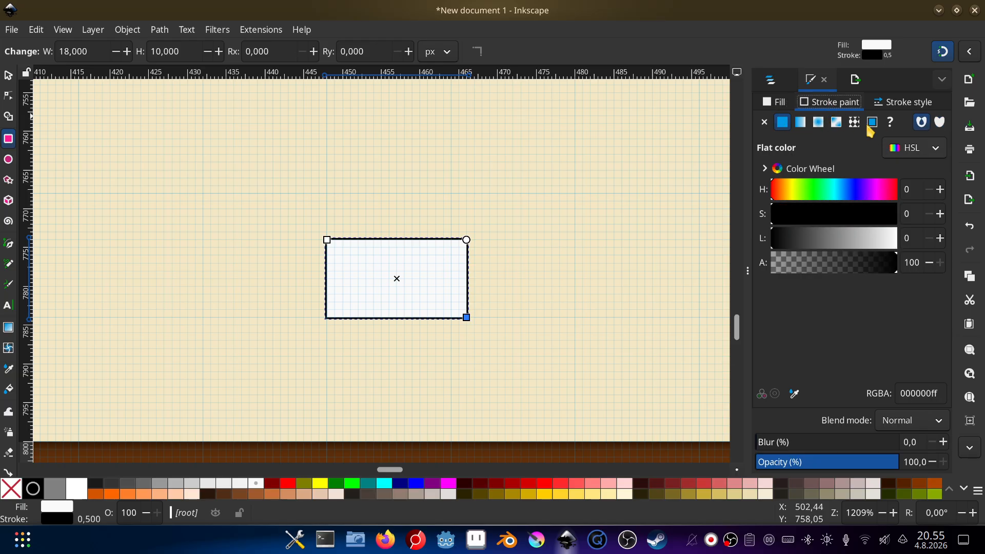
pyautogui.click(764, 122)
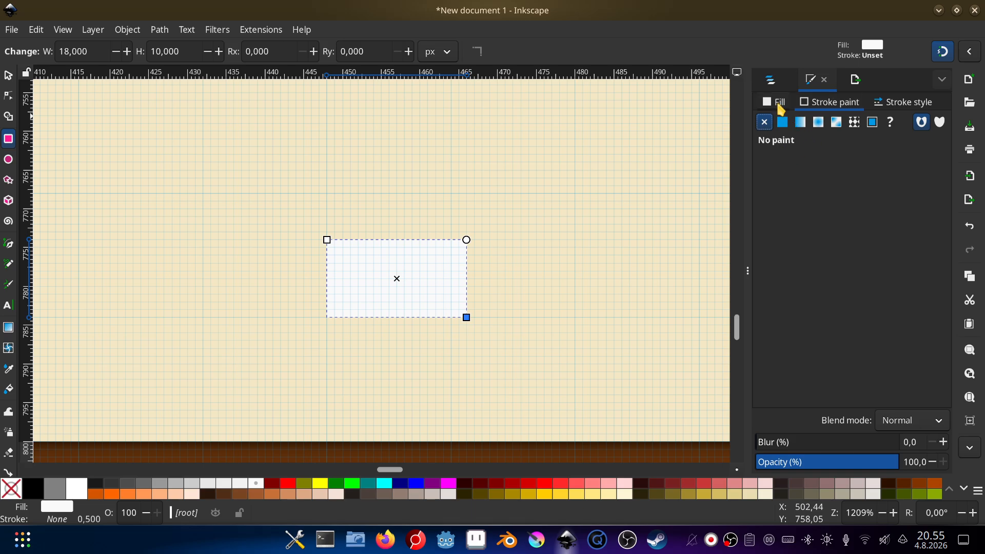
# - Change the rectangle's flat fill to a pale cream, fdfae8, with hue 51, saturation 87 and lightness 95
pyautogui.click(779, 107)
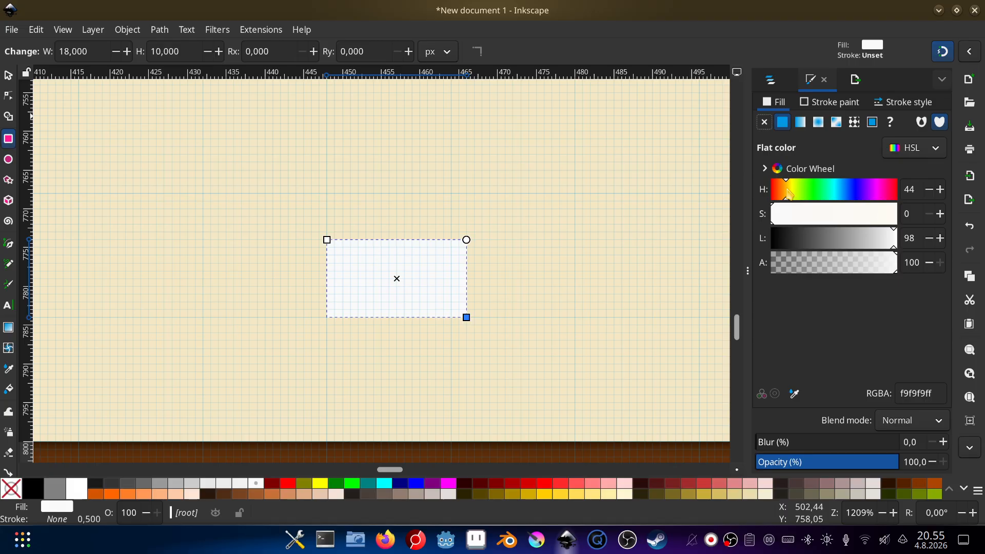
pyautogui.click(881, 216)
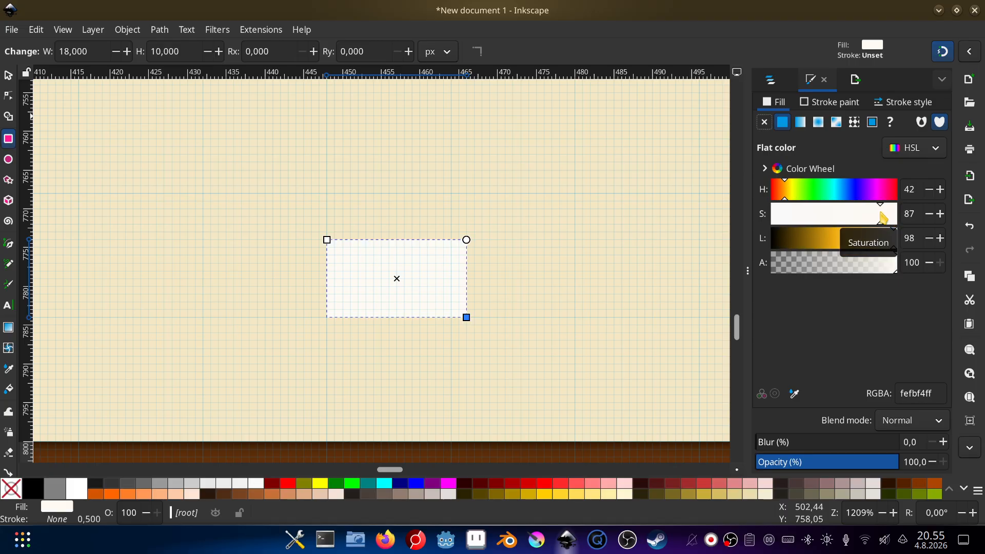
pyautogui.moveTo(881, 240)
pyautogui.mouseDown()
pyautogui.moveTo(868, 241)
pyautogui.moveTo(877, 242)
pyautogui.mouseUp()
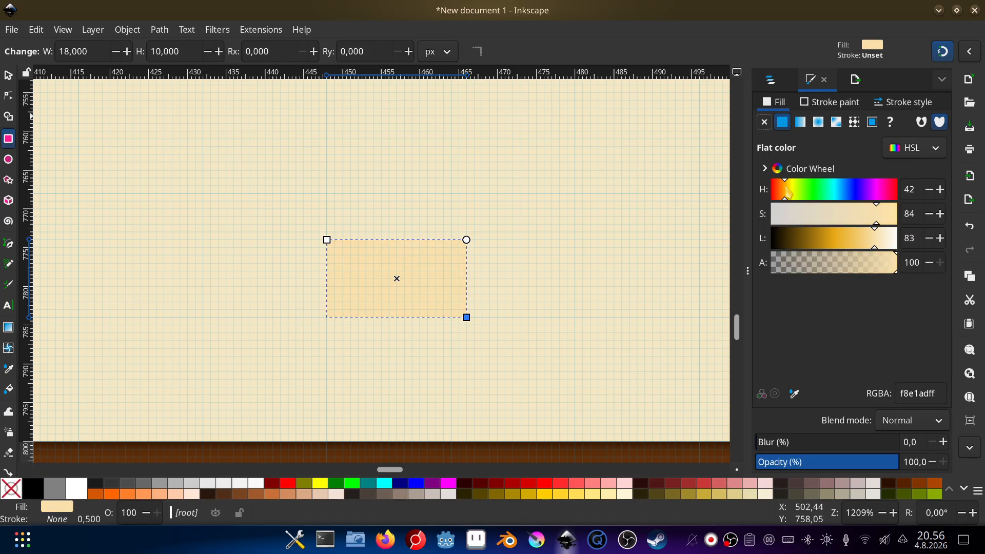
pyautogui.moveTo(785, 189); pyautogui.dragTo(793, 189)
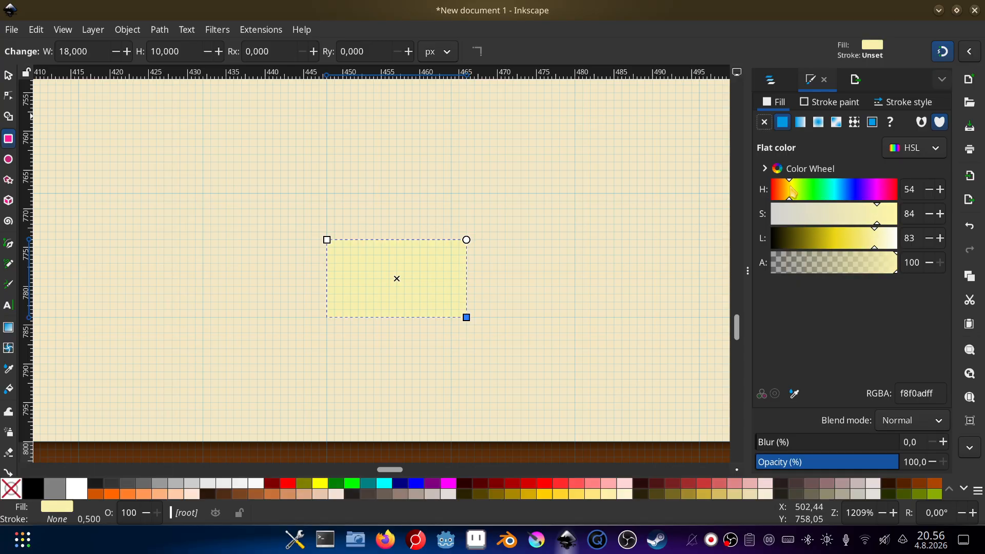
pyautogui.moveTo(881, 247); pyautogui.dragTo(890, 247)
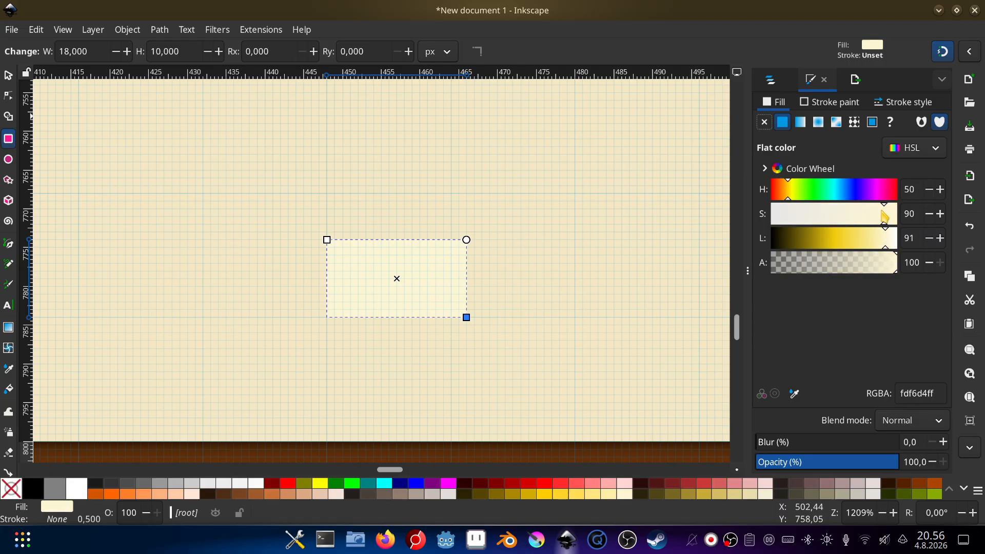
pyautogui.moveTo(881, 211); pyautogui.dragTo(894, 247)
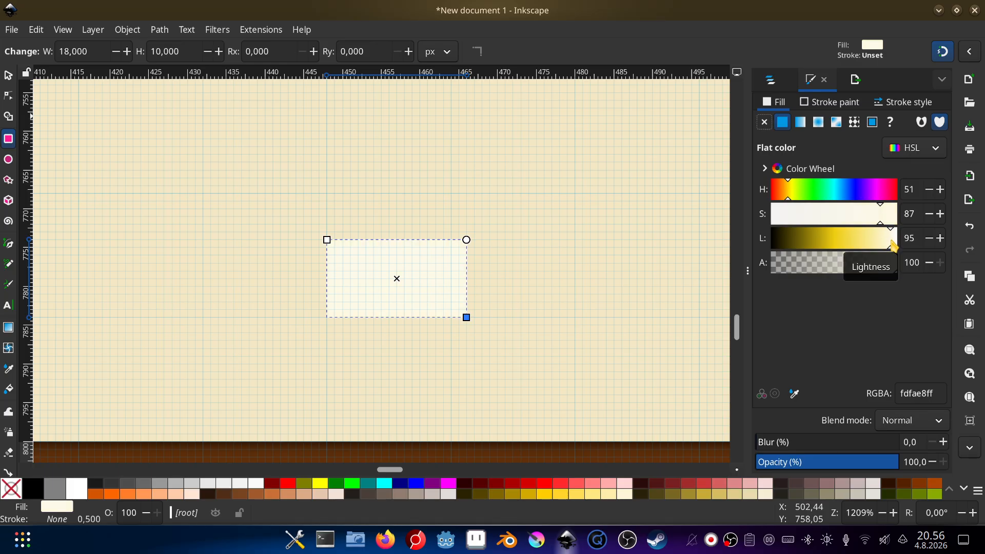
# - Make the Rectangle tool use the last used style for new objects in its preferences
pyautogui.doubleClick(872, 45)
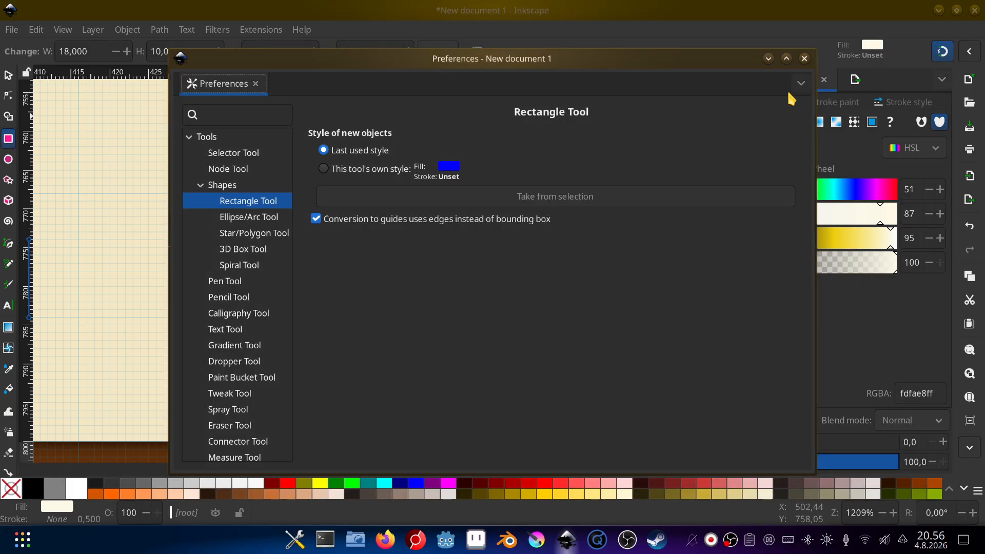
pyautogui.click(359, 152)
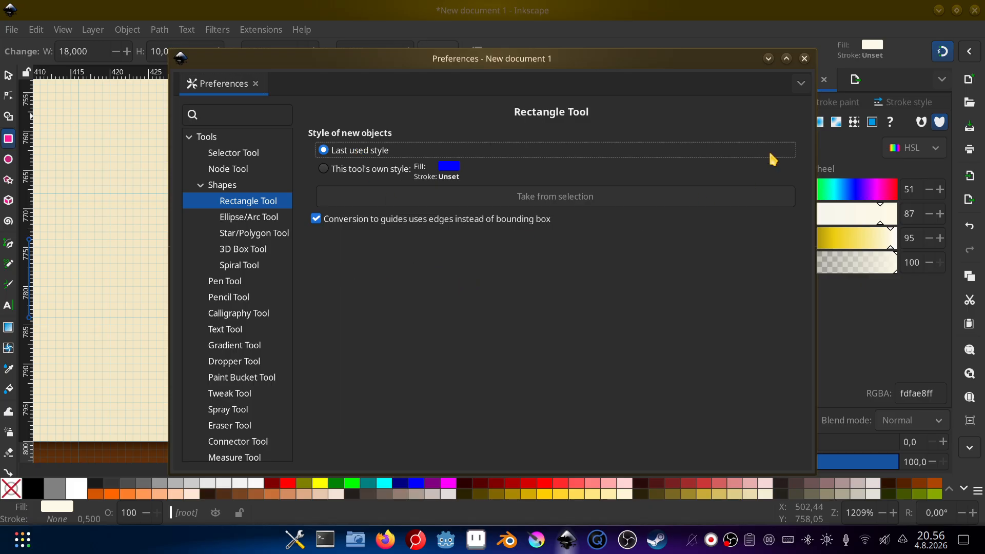
pyautogui.click(804, 59)
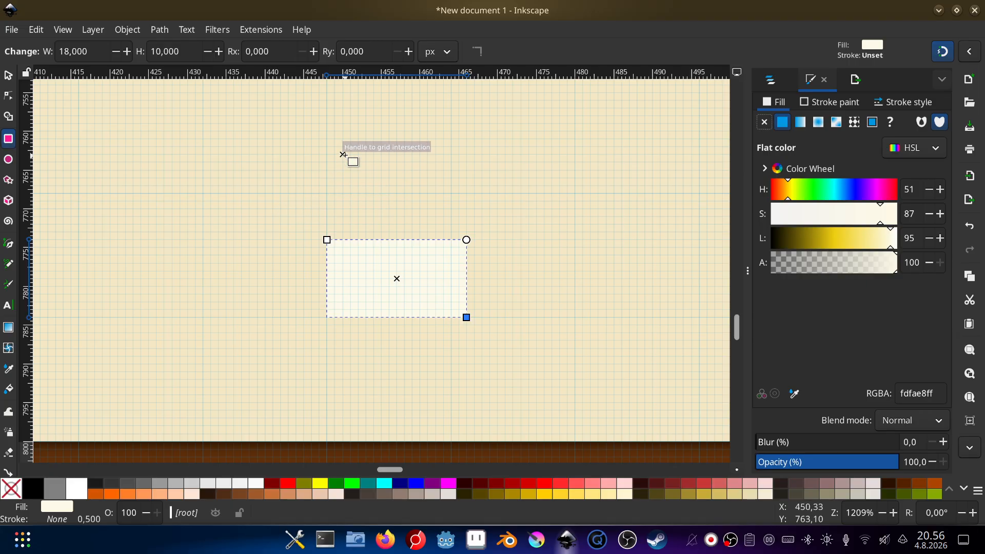
# - Draw an L-shaped corridor up from the room with a 17 × 3 px horizontal arm, plus a 13 × 20 px room at its far end
pyautogui.moveTo(395, 246)
pyautogui.mouseDown()
pyautogui.moveTo(368, 163)
pyautogui.moveTo(333, 177)
pyautogui.moveTo(287, 159)
pyautogui.moveTo(237, 160)
pyautogui.mouseUp()
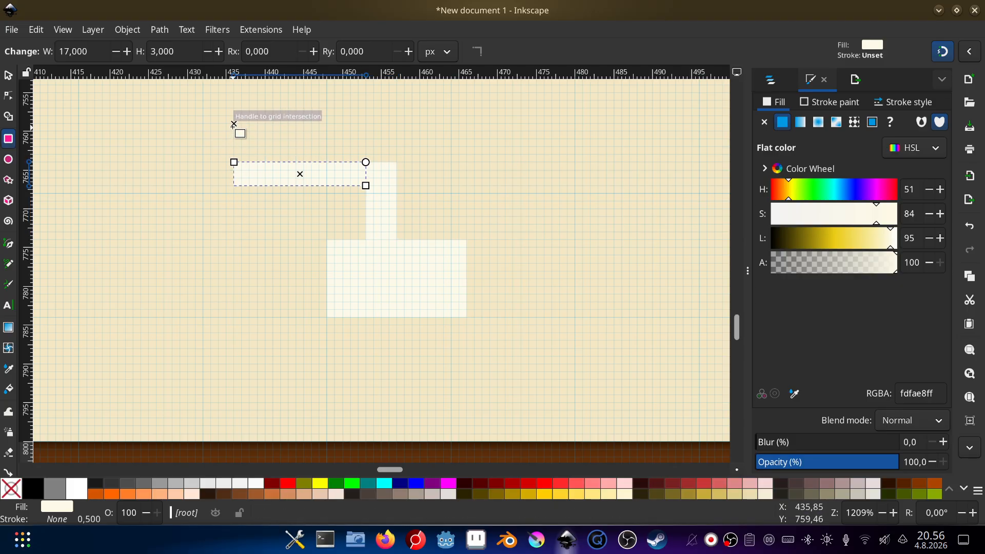
pyautogui.moveTo(234, 123)
pyautogui.mouseDown()
pyautogui.moveTo(211, 153)
pyautogui.moveTo(167, 270)
pyautogui.moveTo(133, 280)
pyautogui.mouseUp()
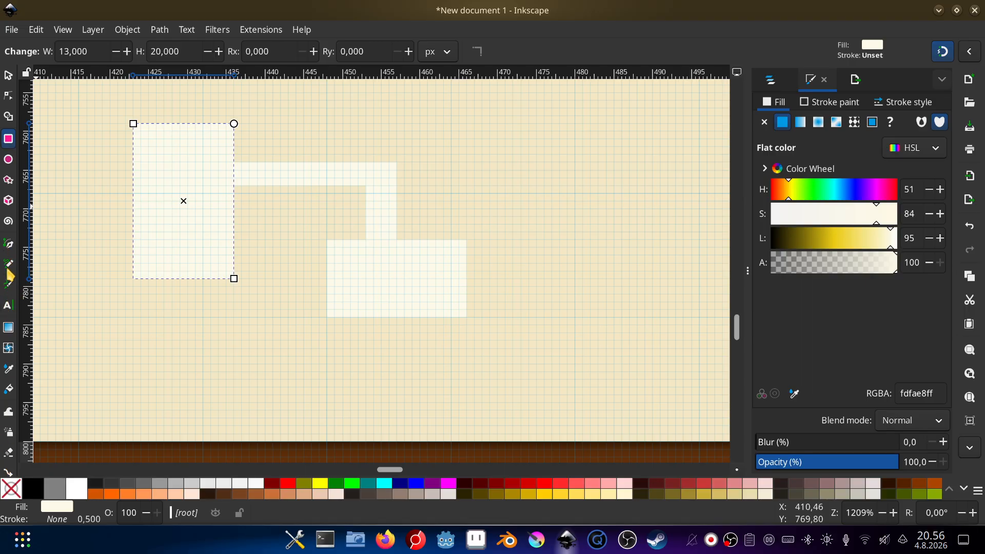
# - Draw a 3 px vertical Pen line across the corridor's opening into the tall room as a door
pyautogui.click(8, 244)
pyautogui.moveTo(234, 162); pyautogui.dragTo(234, 185)
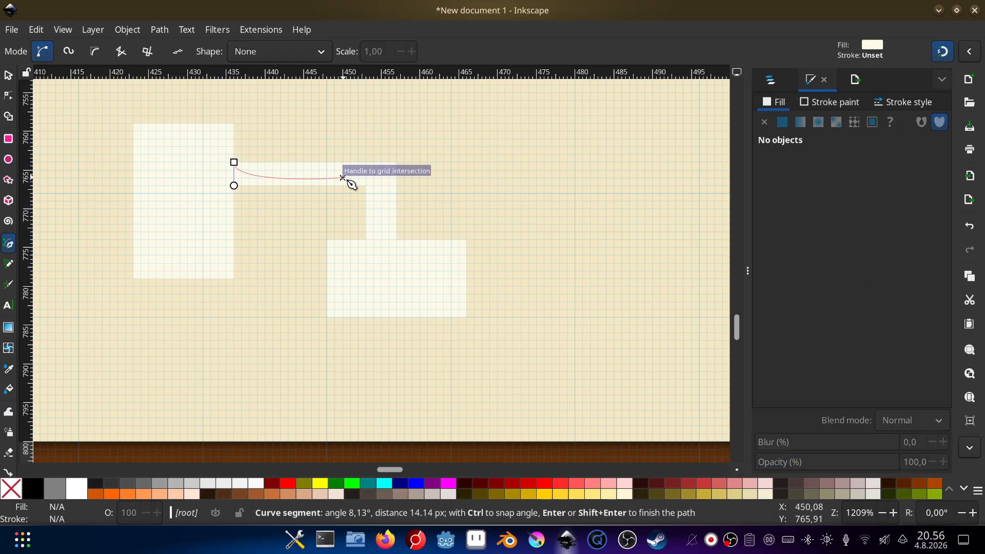
pyautogui.rightClick(342, 178)
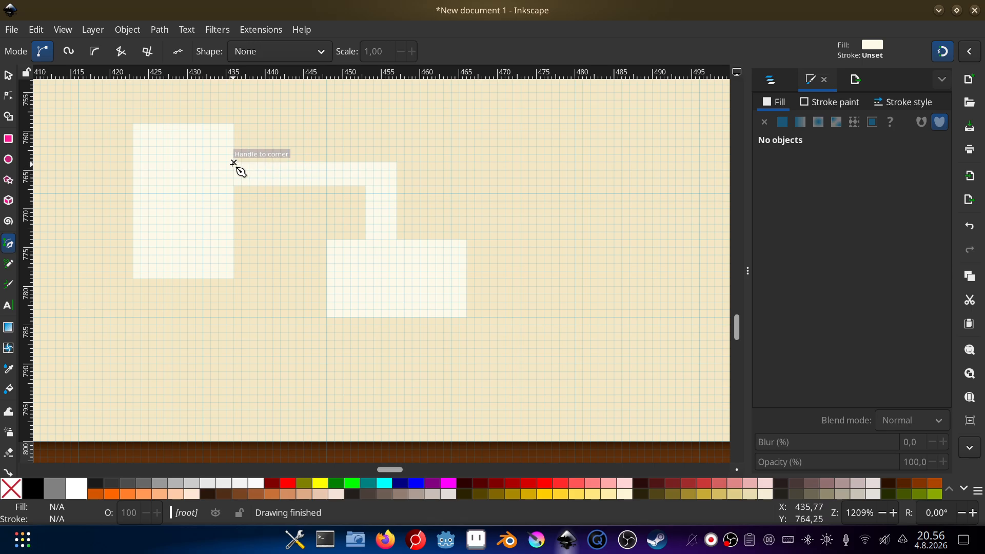
pyautogui.moveTo(234, 162); pyautogui.dragTo(234, 184)
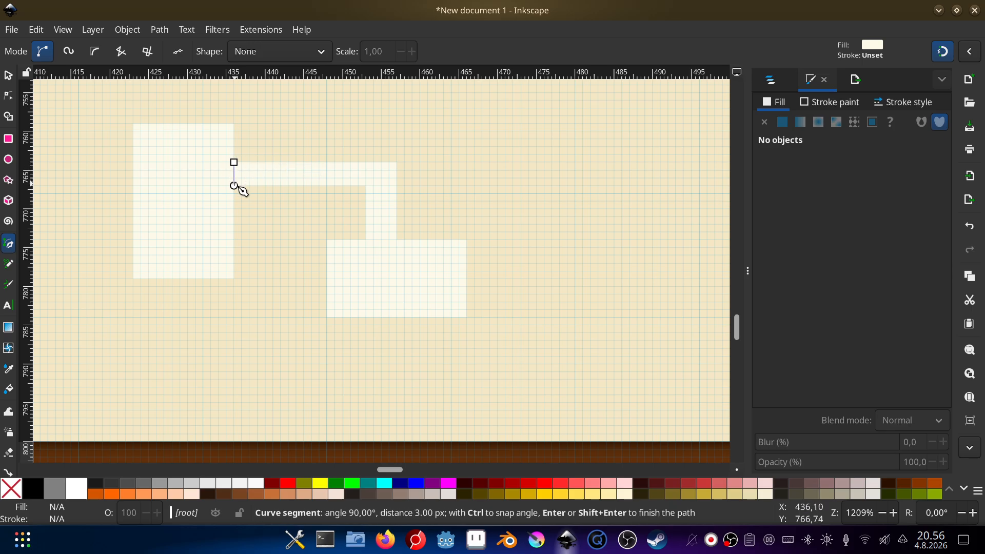
pyautogui.doubleClick(234, 185)
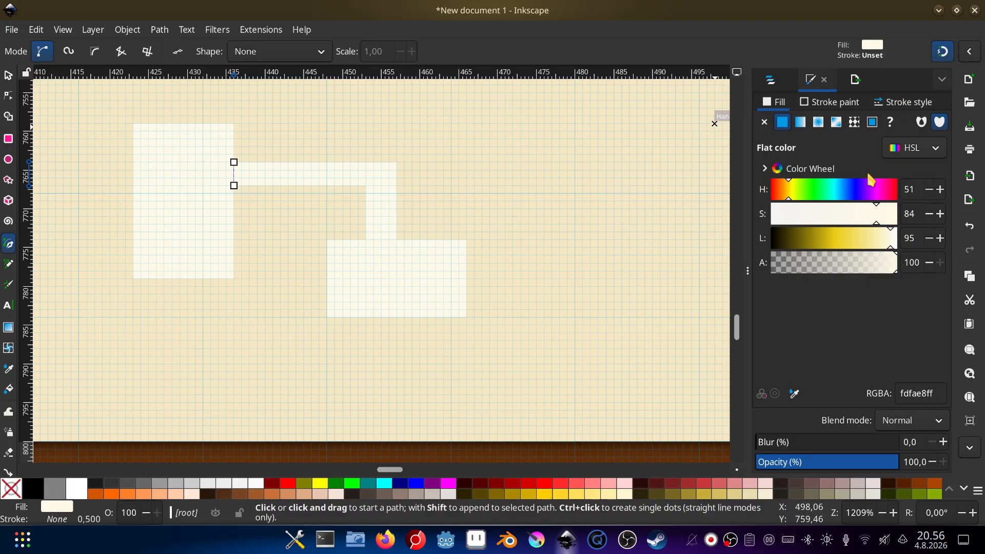
# - Give the door line a black fill and a flat black stroke, and deselect it
pyautogui.moveTo(813, 248); pyautogui.dragTo(708, 253)
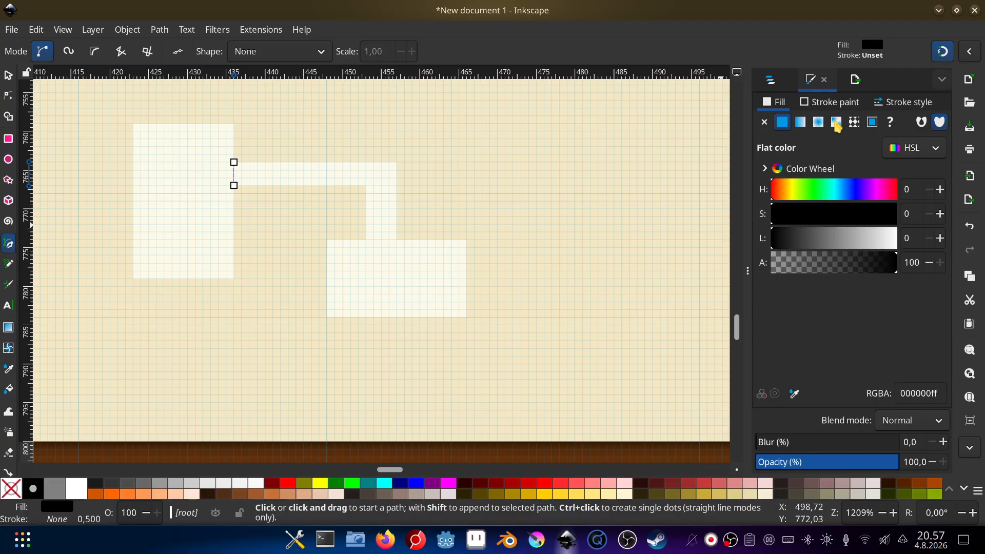
pyautogui.click(840, 110)
pyautogui.click(783, 122)
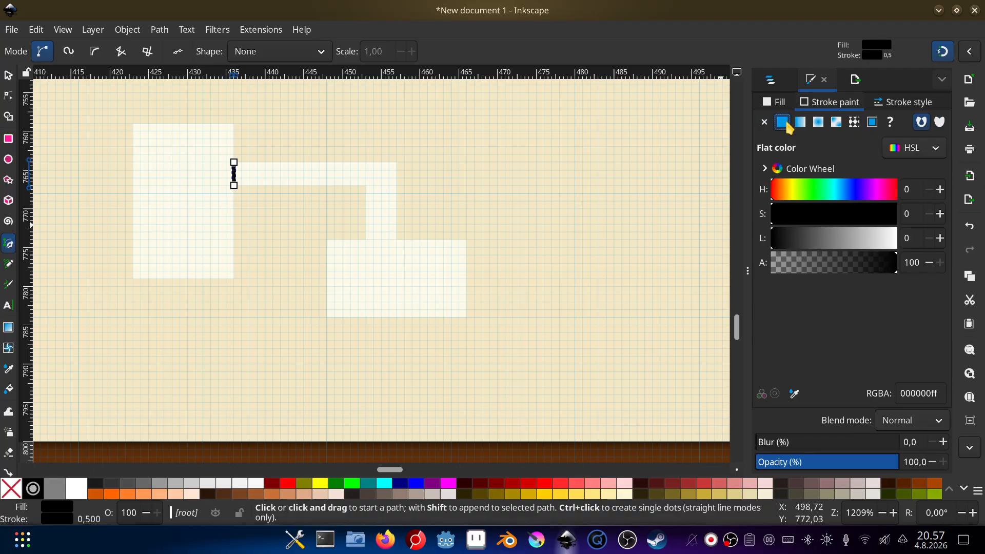
pyautogui.press('s')
pyautogui.click(229, 113)
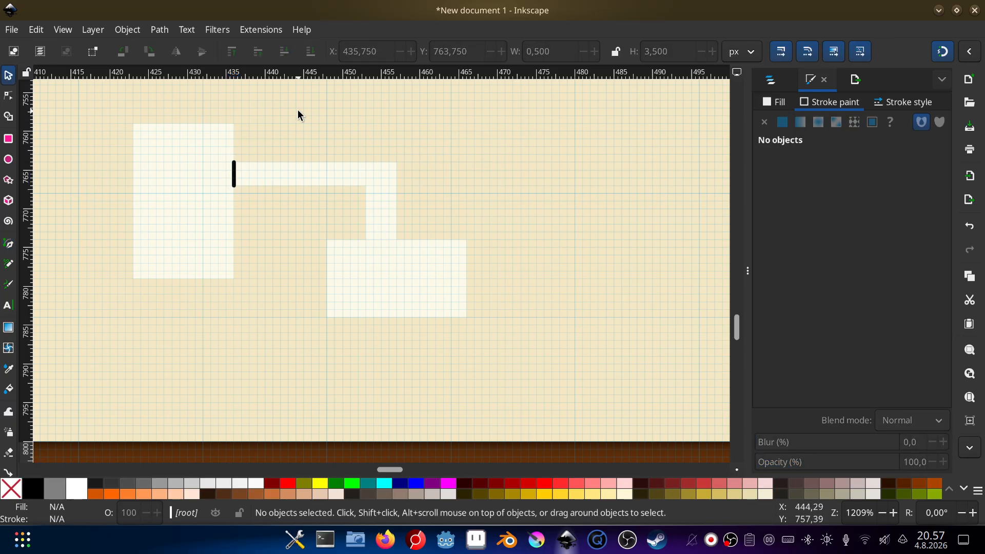
# - Draw a 4 px horizontal Pen line as a door where the corridor meets the lower room
pyautogui.click(11, 248)
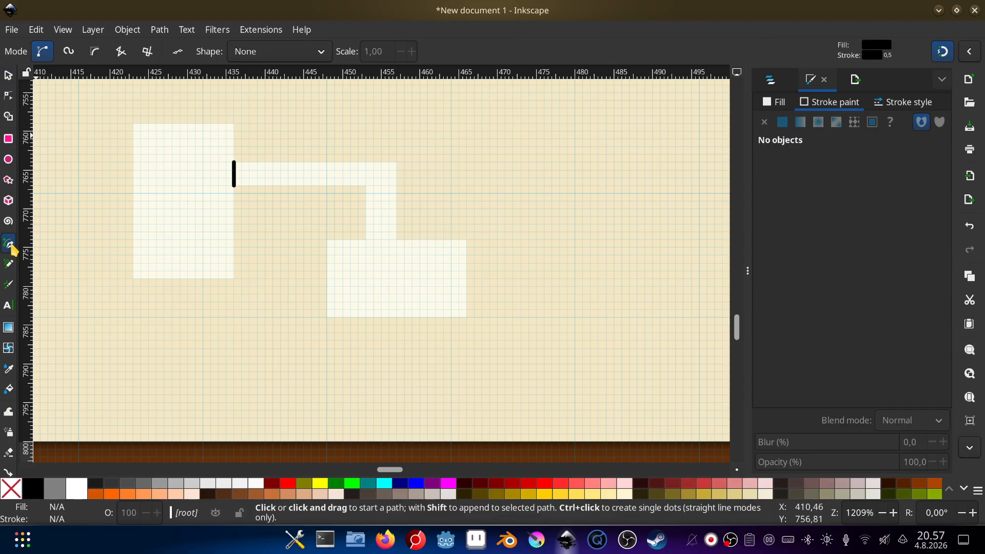
pyautogui.moveTo(366, 240)
pyautogui.mouseDown()
pyautogui.moveTo(398, 240)
pyautogui.moveTo(366, 240)
pyautogui.mouseUp()
pyautogui.press('Return')
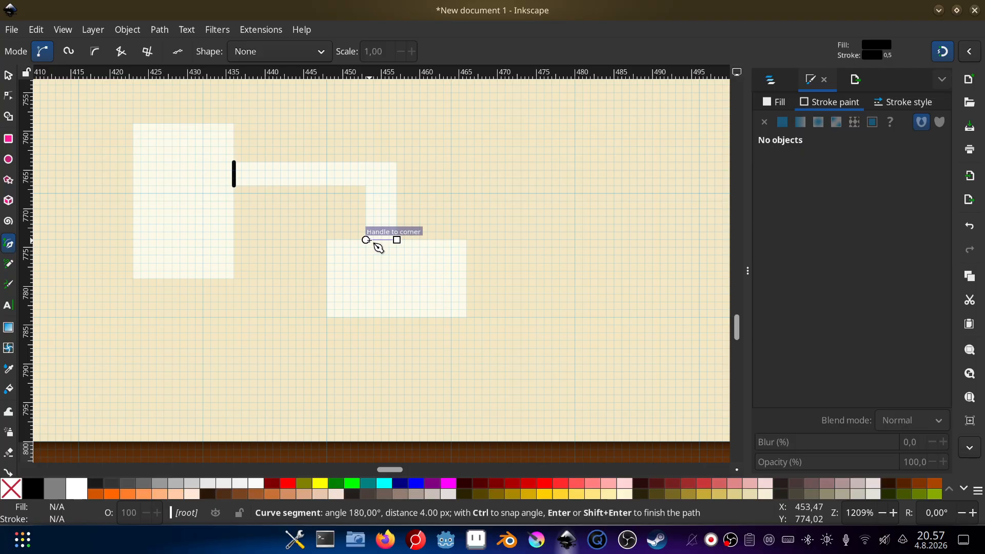
pyautogui.click(367, 240)
pyautogui.press('Return')
pyautogui.click(575, 231)
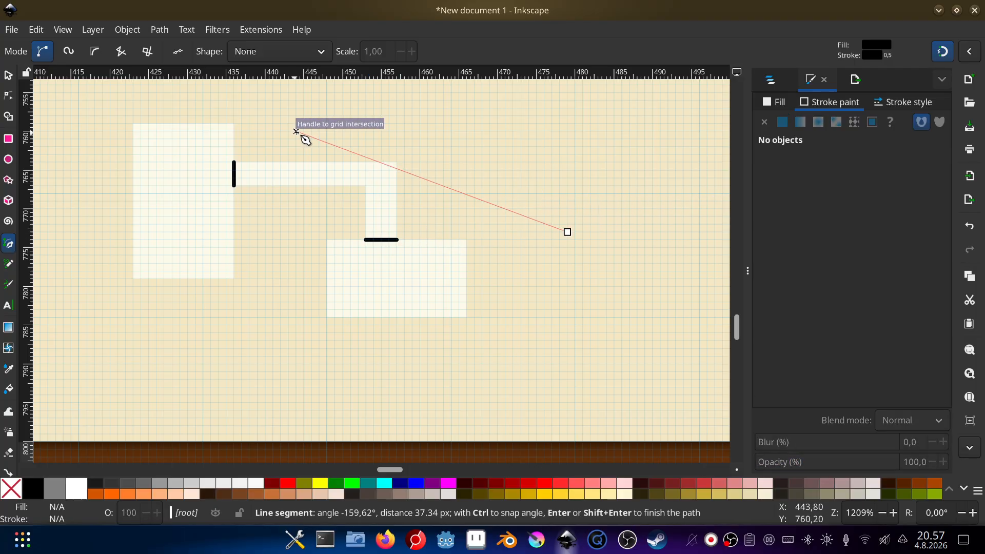
pyautogui.press('Escape')
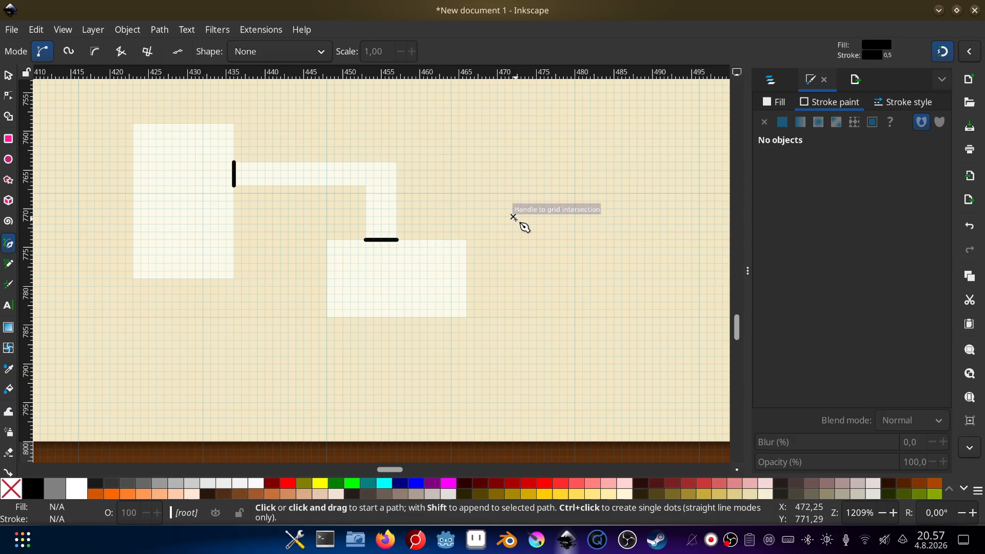
# - Switch to the Rectangle tool and undo the two black door lines
pyautogui.moveTo(515, 217); pyautogui.dragTo(538, 242)
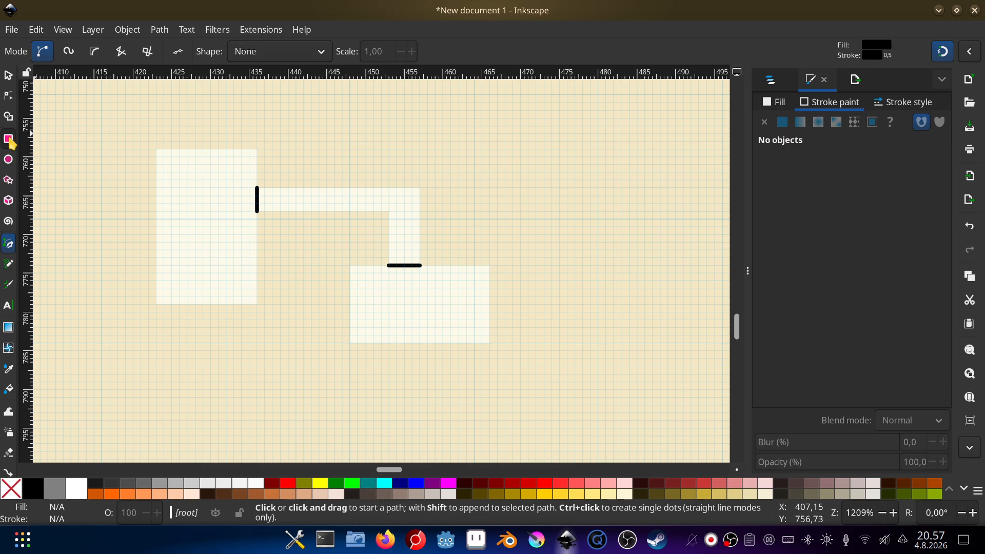
pyautogui.press('r')
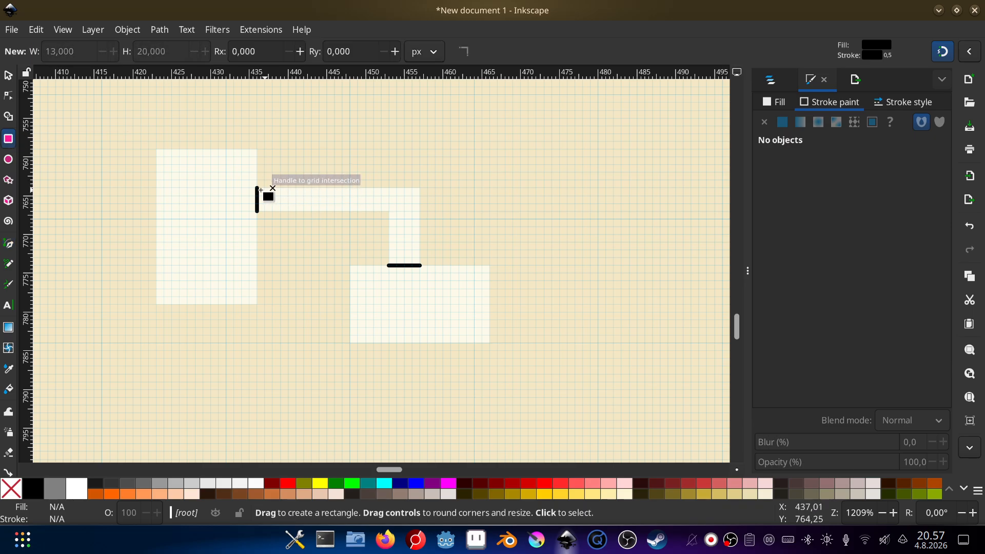
pyautogui.hotkey('ctrl', 'z')
pyautogui.hotkey('ctrl', 'z')
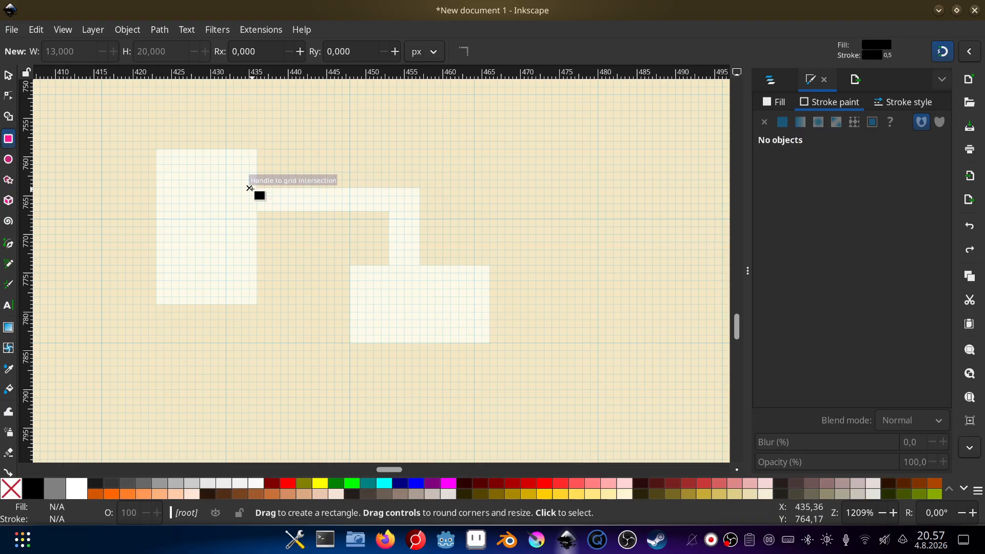
# - Draw a 2 × 3 px rectangle across the corridor's opening into the tall room, with no fill and a flat black stroke
pyautogui.moveTo(257, 189); pyautogui.dragTo(265, 210)
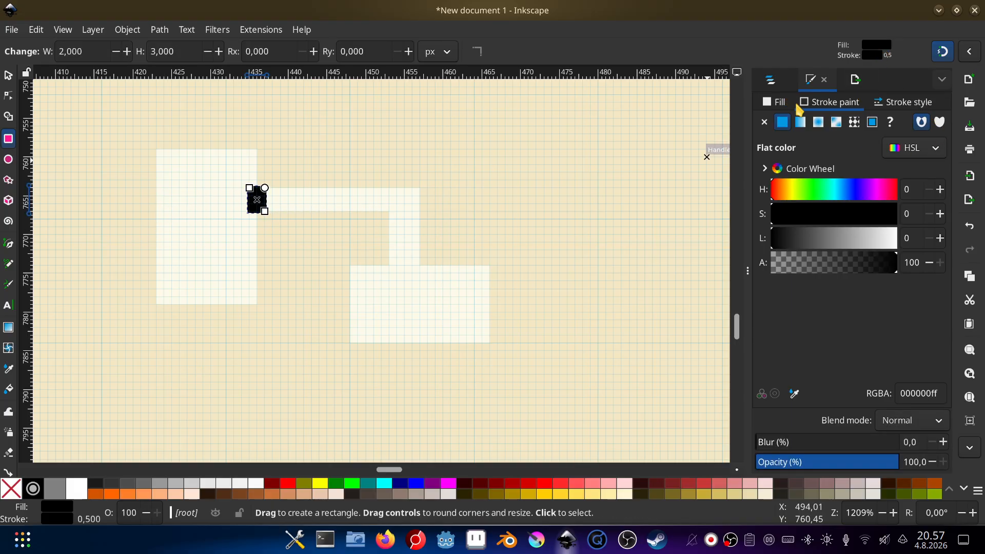
pyautogui.click(764, 123)
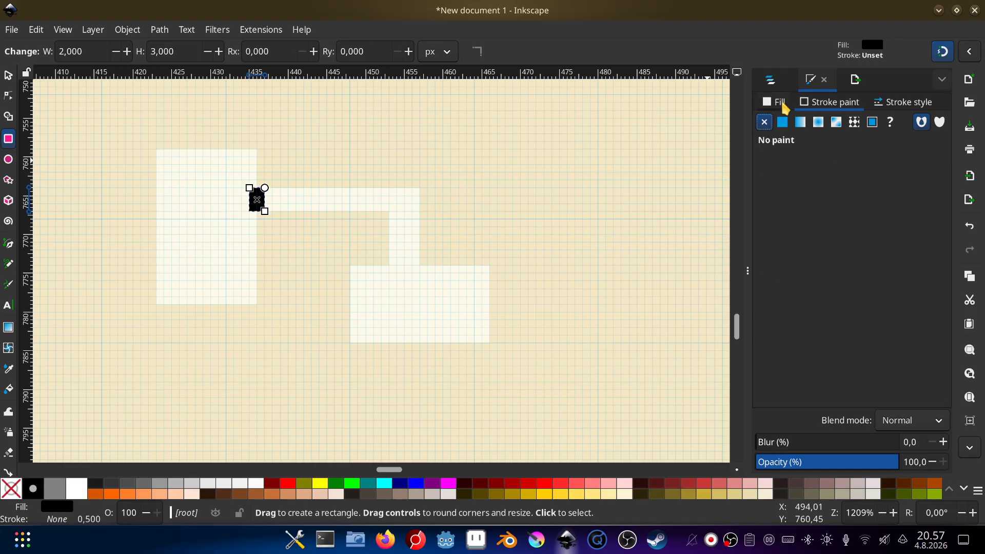
pyautogui.click(774, 105)
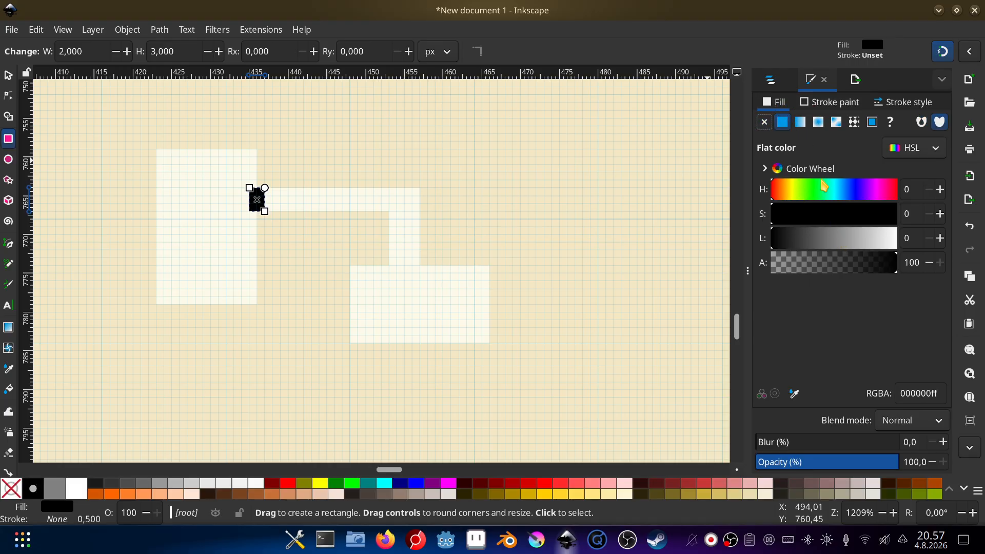
pyautogui.click(765, 122)
pyautogui.click(826, 103)
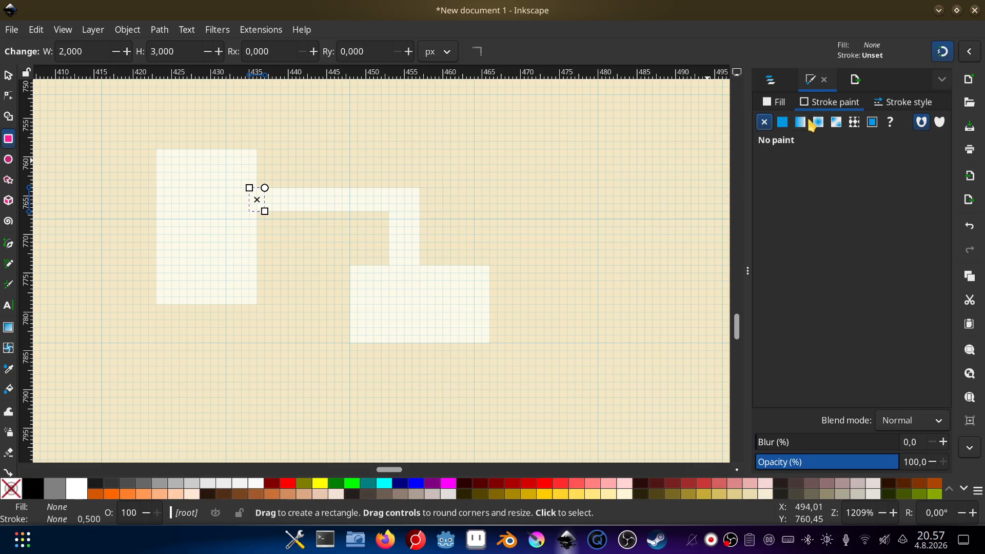
pyautogui.click(785, 124)
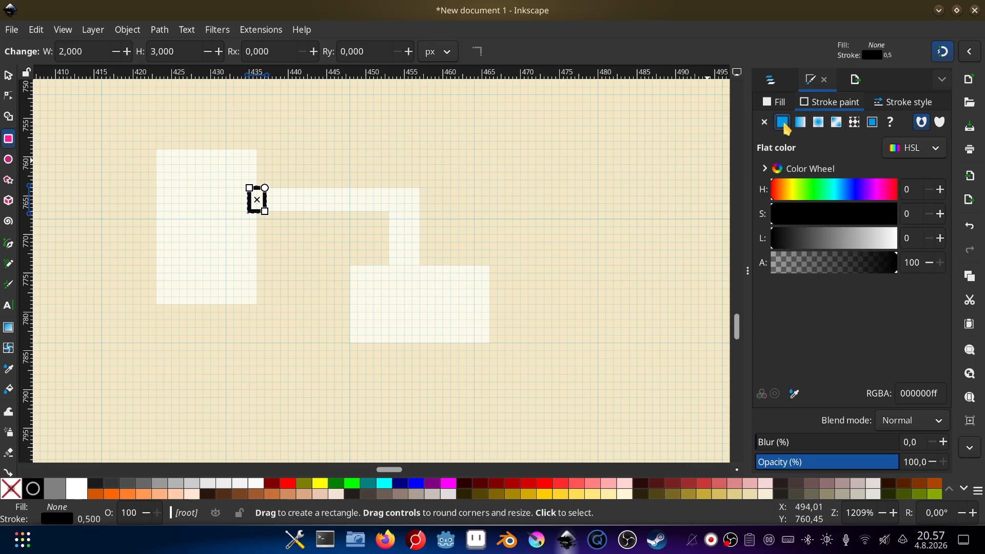
# - Set the door rectangle's stroke width to 0.1 px and deselect it
pyautogui.click(893, 105)
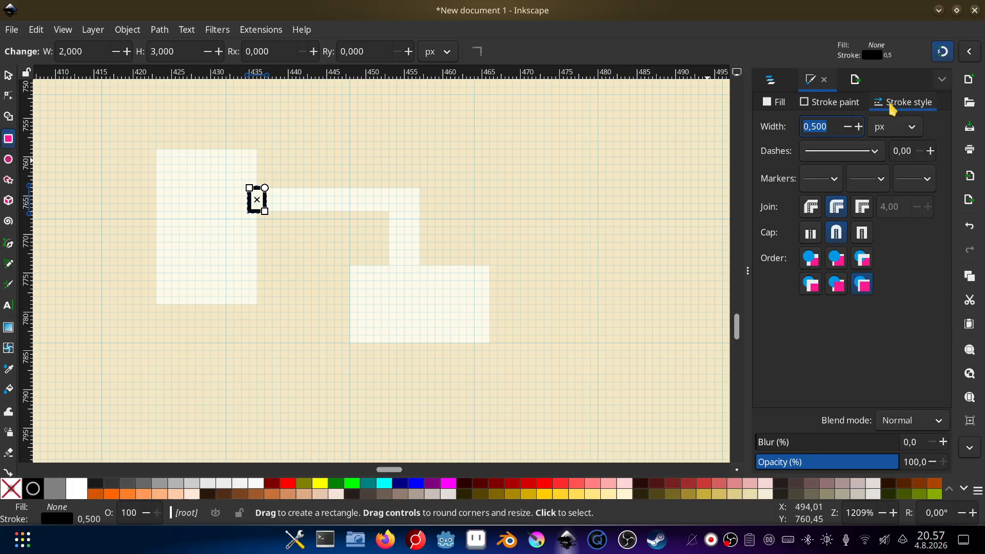
pyautogui.click(847, 128)
pyautogui.click(847, 128)
pyautogui.click(847, 128)
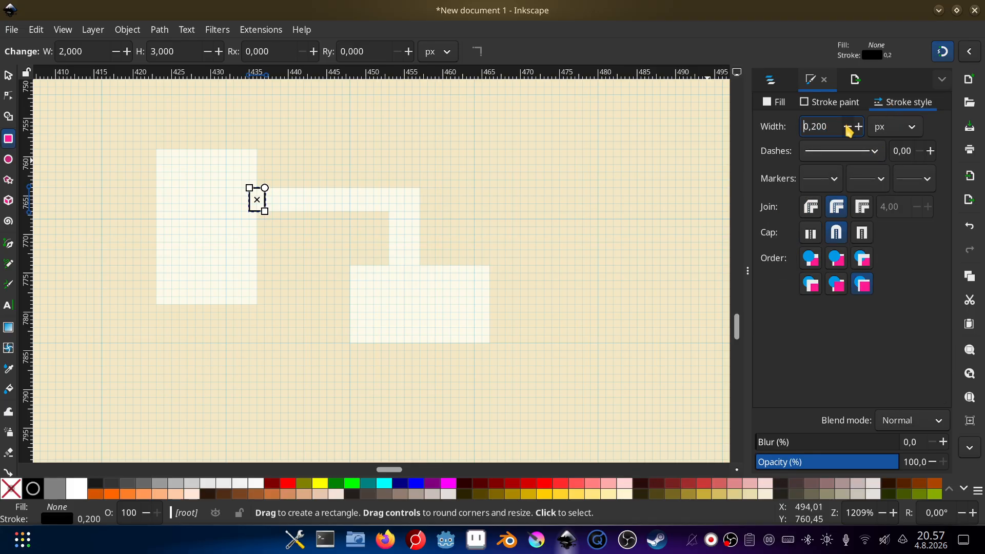
pyautogui.click(847, 127)
pyautogui.press('Escape')
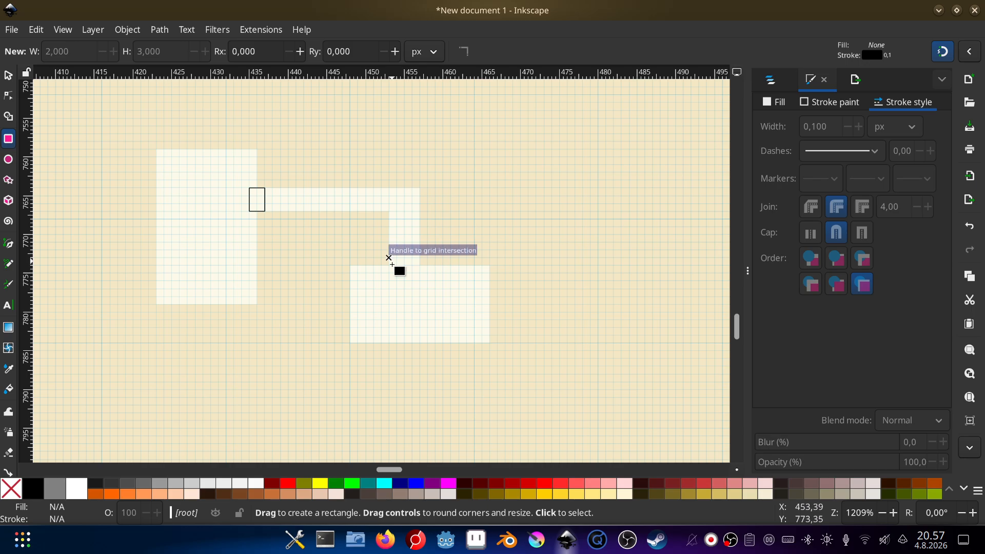
# - Draw a 4 × 2 px door rectangle where the corridor meets the lower room, and deselect it
pyautogui.moveTo(390, 259); pyautogui.dragTo(421, 273)
pyautogui.press('Escape')
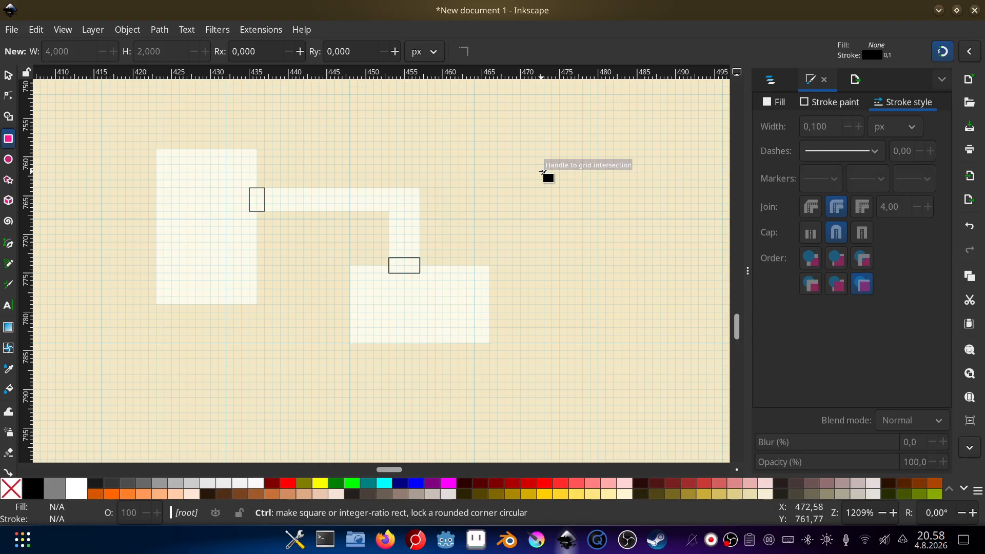
pyautogui.hotkey('ctrl', 'z')
pyautogui.hotkey('ctrl', 'z')
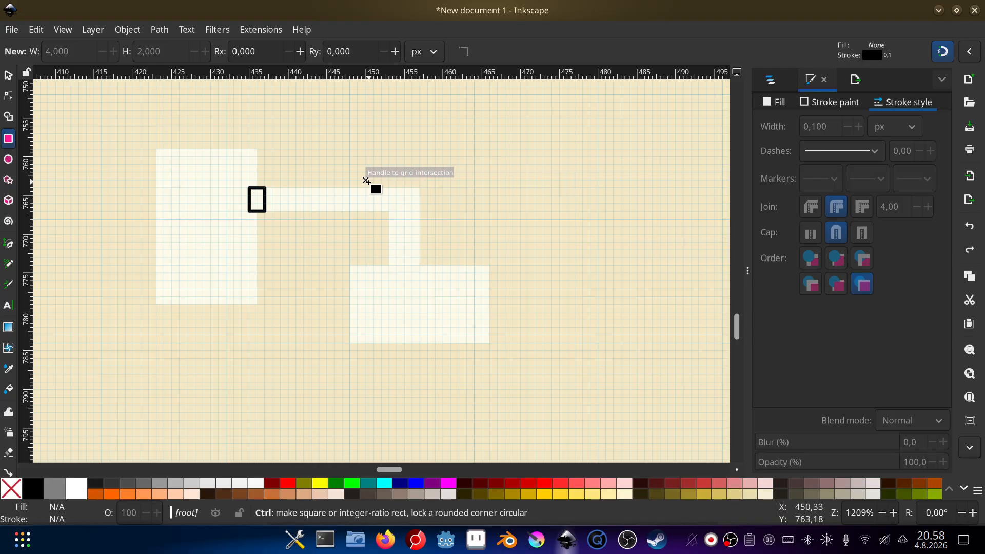
pyautogui.hotkey('ctrl', 'shift', 'z')
pyautogui.hotkey('ctrl', 'shift', 'z')
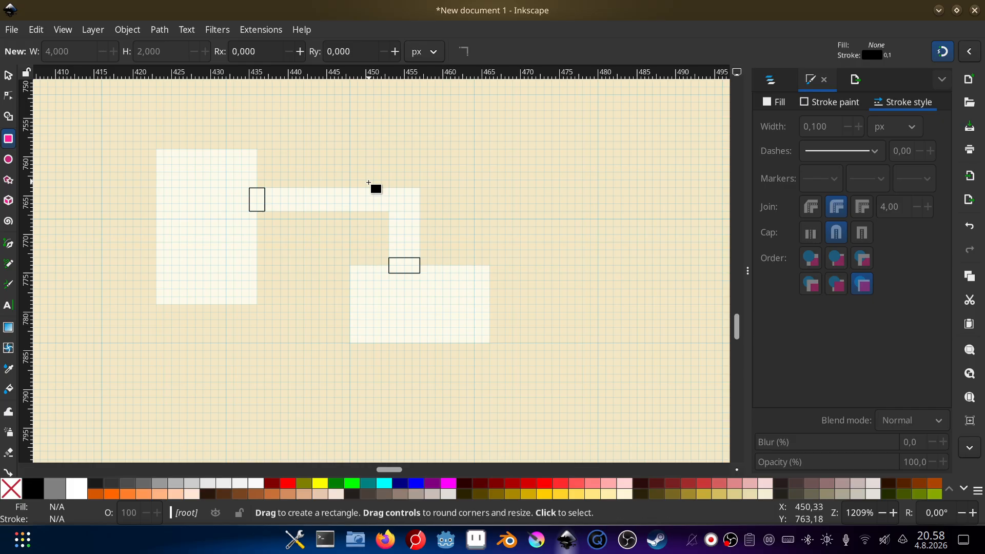
# - Delete the two outlined door rectangles at the corridor's ends
pyautogui.click(9, 77)
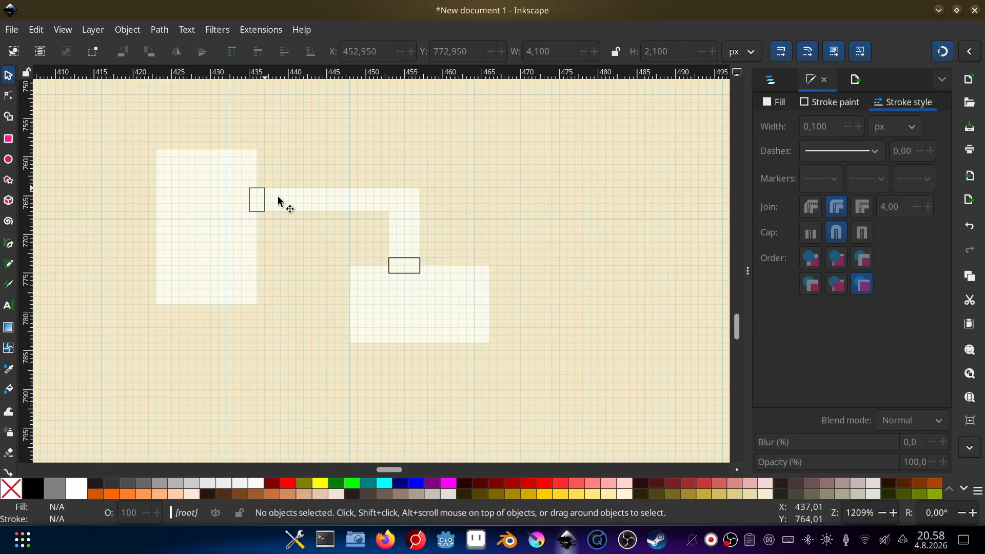
pyautogui.click(261, 195)
pyautogui.press('Delete')
pyautogui.click(407, 262)
pyautogui.press('Delete')
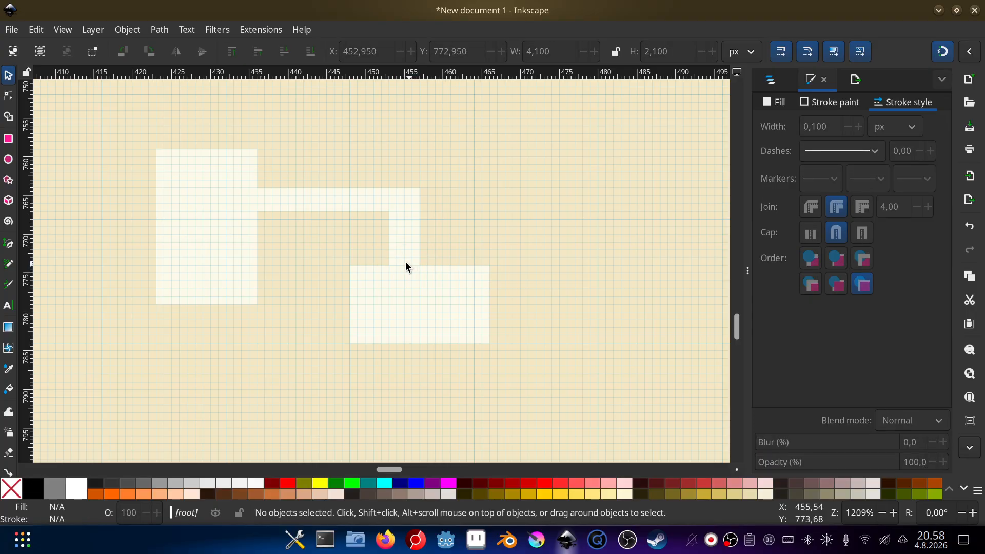
# - Draw a 1 × 3 px door rectangle at the tall room's corridor opening and a 4 × 1 px one above the lower room
pyautogui.click(8, 139)
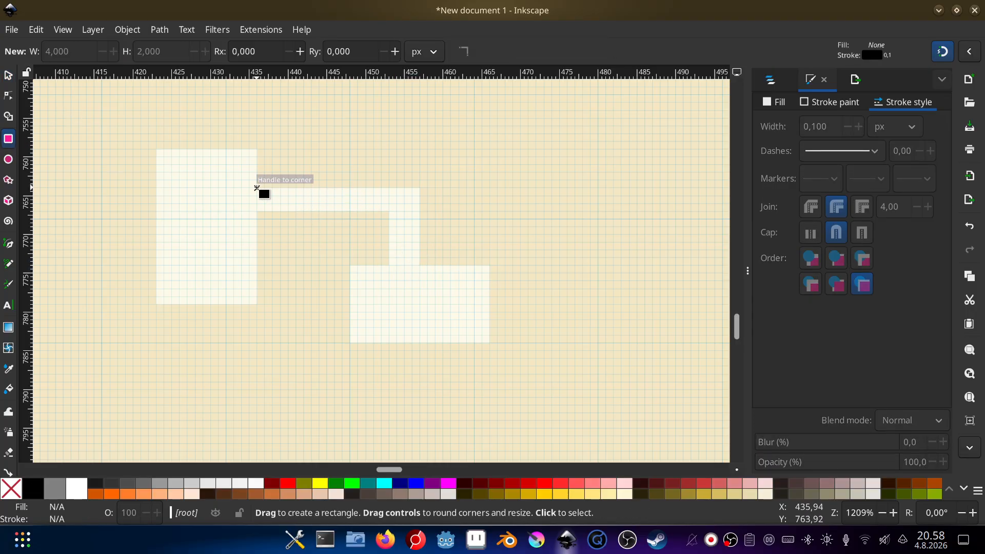
pyautogui.moveTo(262, 195); pyautogui.dragTo(264, 211)
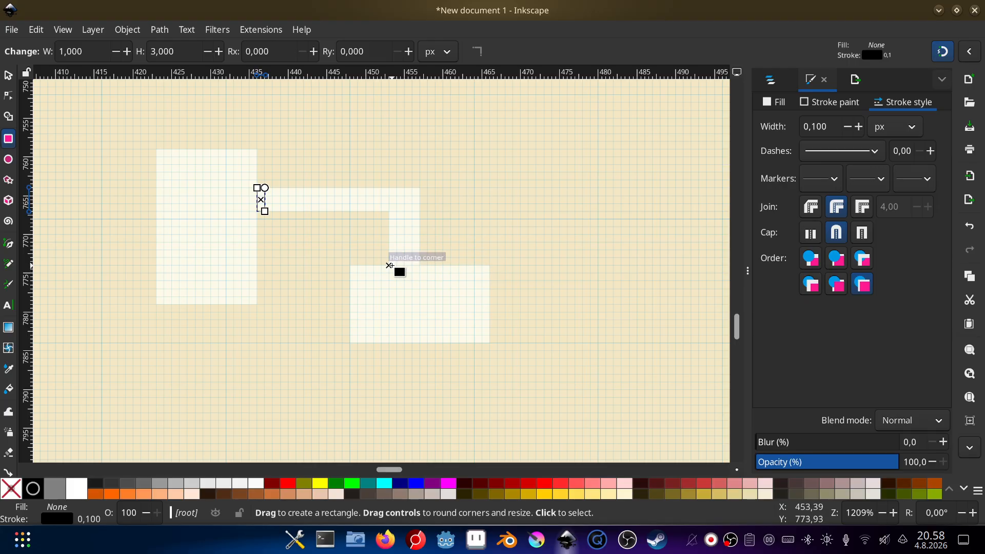
pyautogui.moveTo(398, 261); pyautogui.dragTo(420, 265)
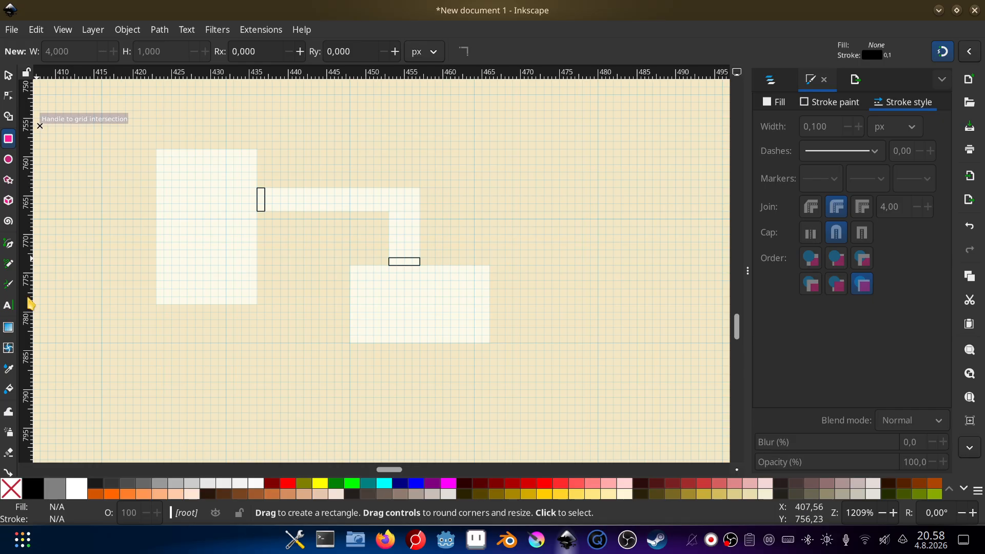
# - Start a text object inside the tall room, enter "se" as a trial and erase it
pyautogui.click(7, 306)
pyautogui.click(180, 198)
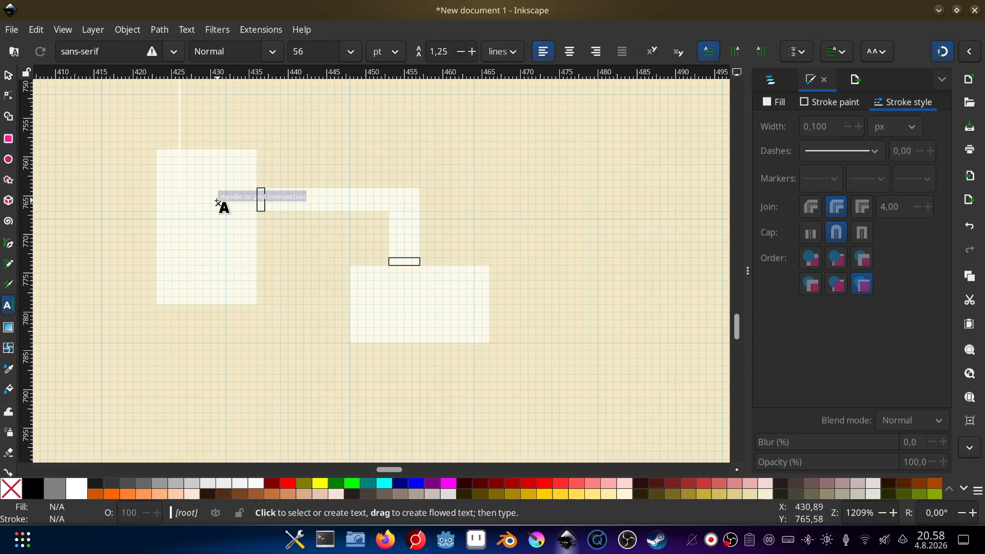
pyautogui.write('se')
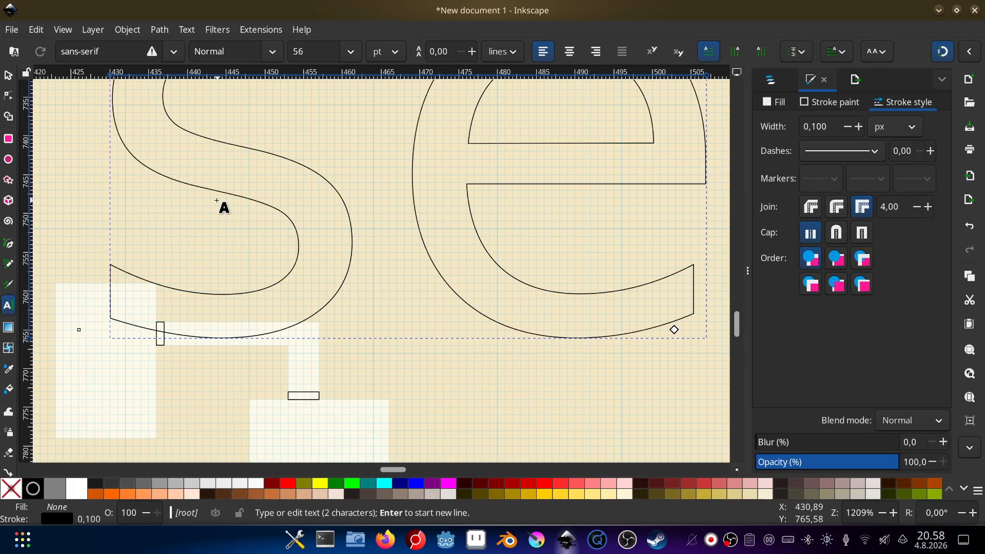
pyautogui.press('BackSpace')
pyautogui.press('BackSpace')
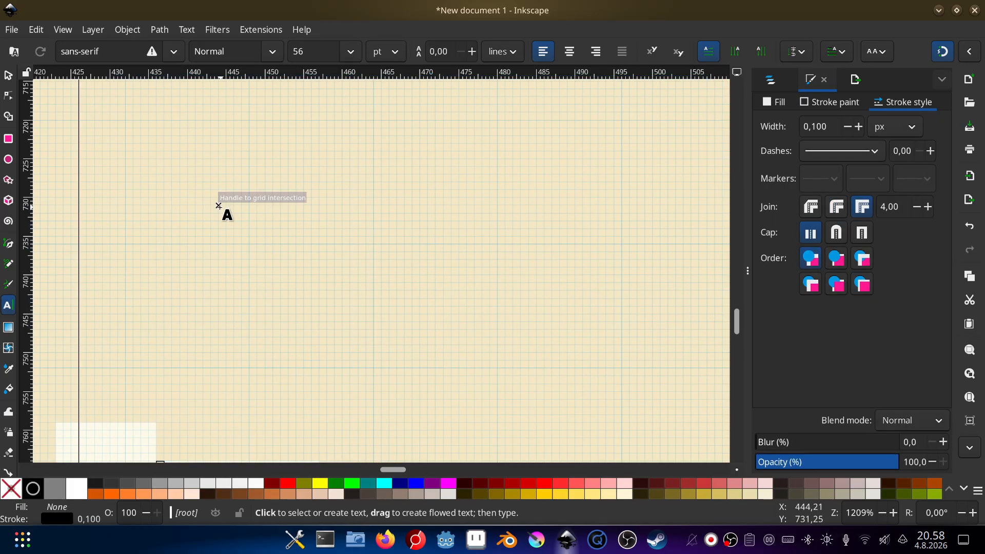
# - Set the text's font size to 4 pt and enter the letter S in the tall room
pyautogui.moveTo(290, 212); pyautogui.dragTo(447, 104)
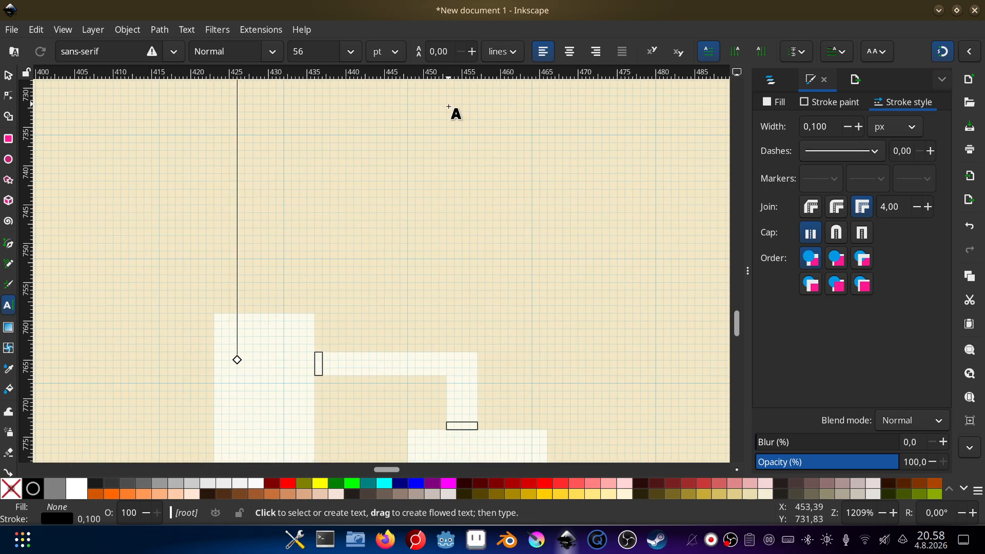
pyautogui.moveTo(418, 199); pyautogui.dragTo(466, 114)
pyautogui.moveTo(469, 158); pyautogui.dragTo(430, 127)
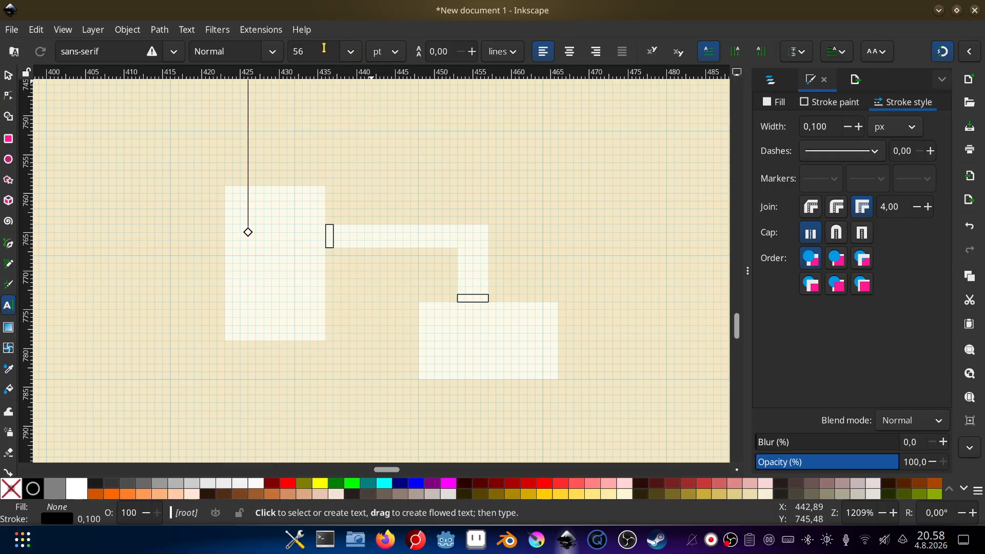
pyautogui.click(351, 52)
pyautogui.click(330, 78)
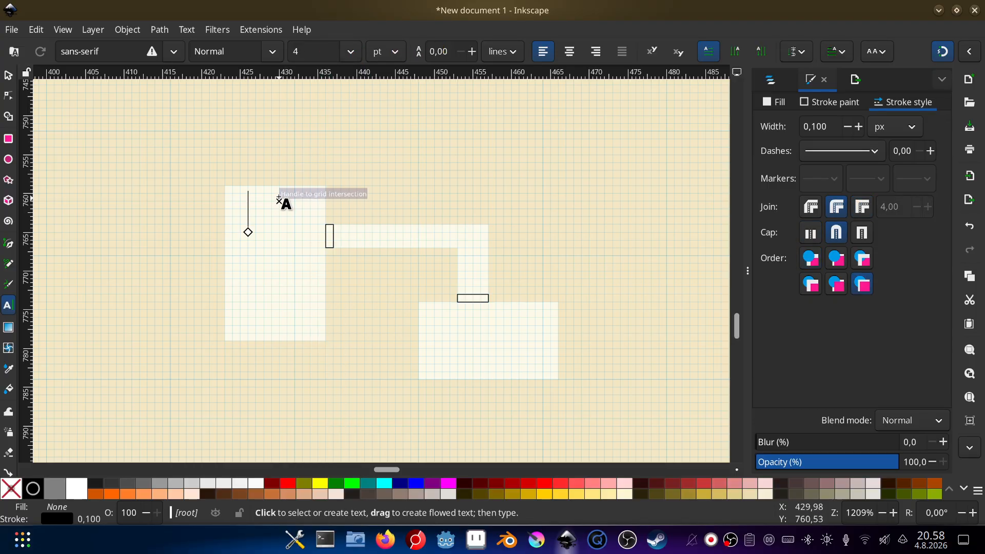
pyautogui.write('S')
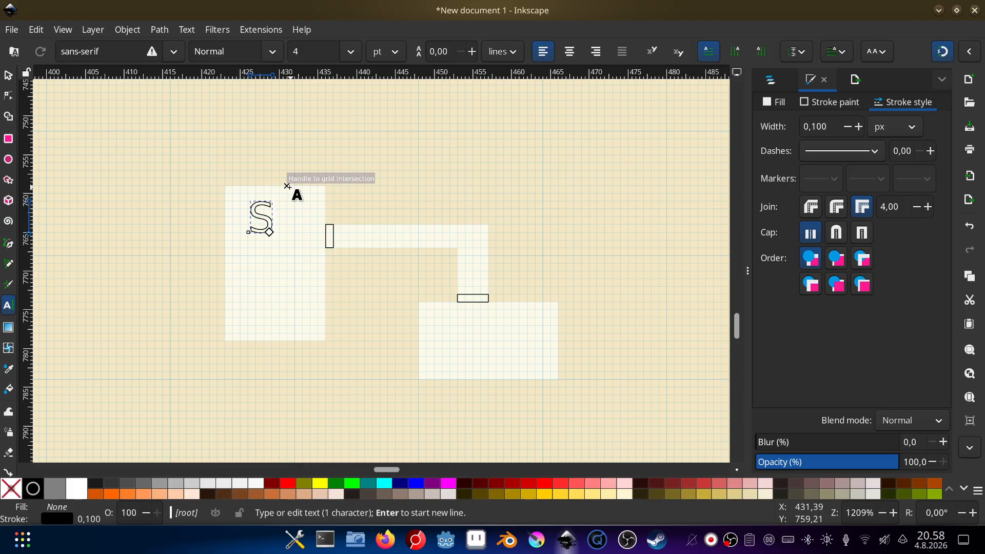
# - Move the S label to the middle of the tall room and deselect it
pyautogui.click(8, 76)
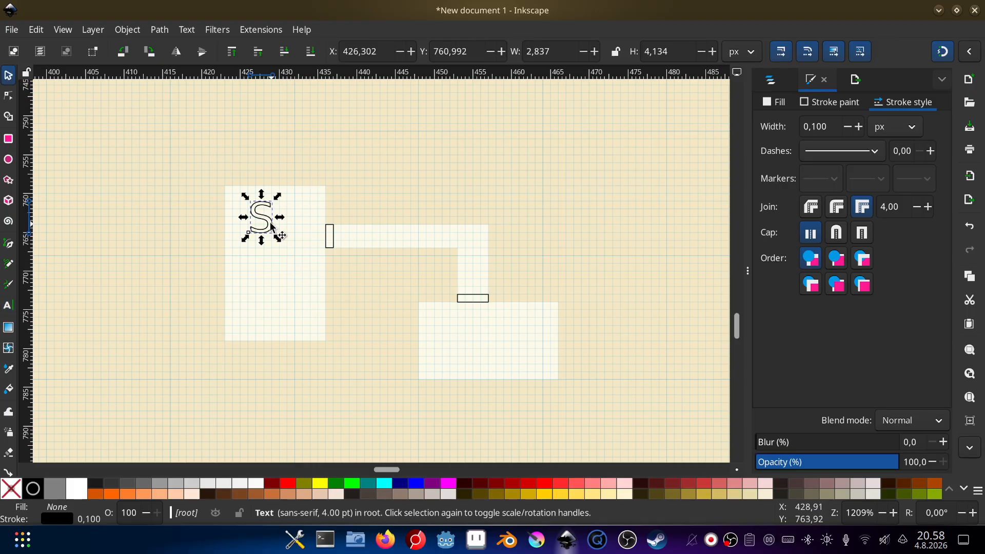
pyautogui.moveTo(272, 228); pyautogui.dragTo(287, 263)
pyautogui.click(438, 163)
pyautogui.moveTo(513, 160)
pyautogui.mouseDown()
pyautogui.moveTo(424, 148)
pyautogui.moveTo(483, 181)
pyautogui.moveTo(506, 174)
pyautogui.mouseUp()
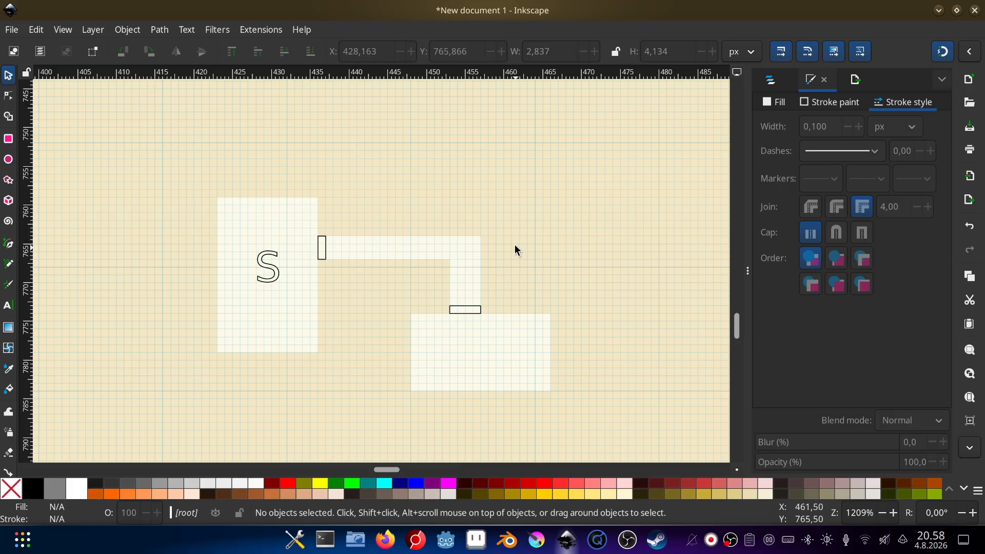
pyautogui.moveTo(515, 250); pyautogui.dragTo(503, 242)
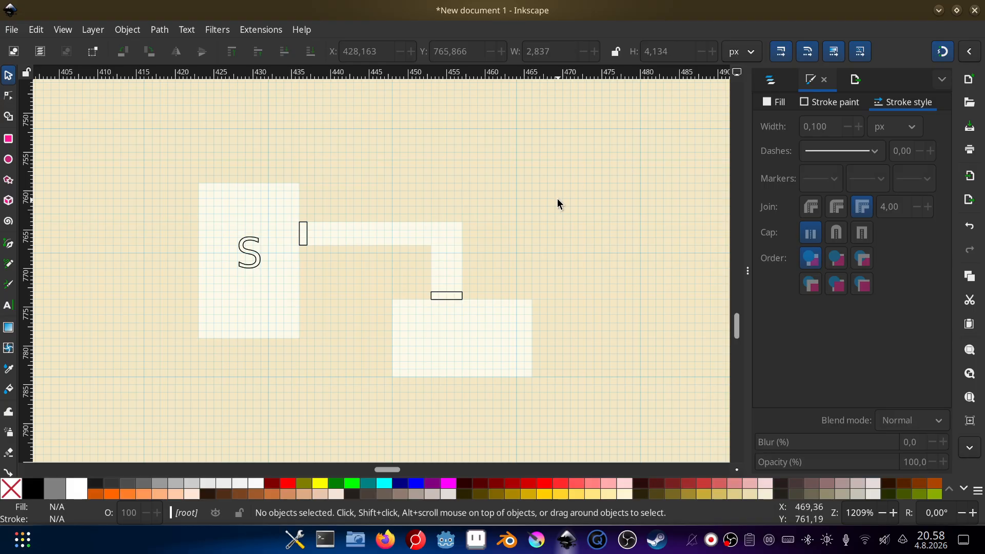
# - Group the four cream rectangles that form the two rooms and the corridor
pyautogui.click(472, 338)
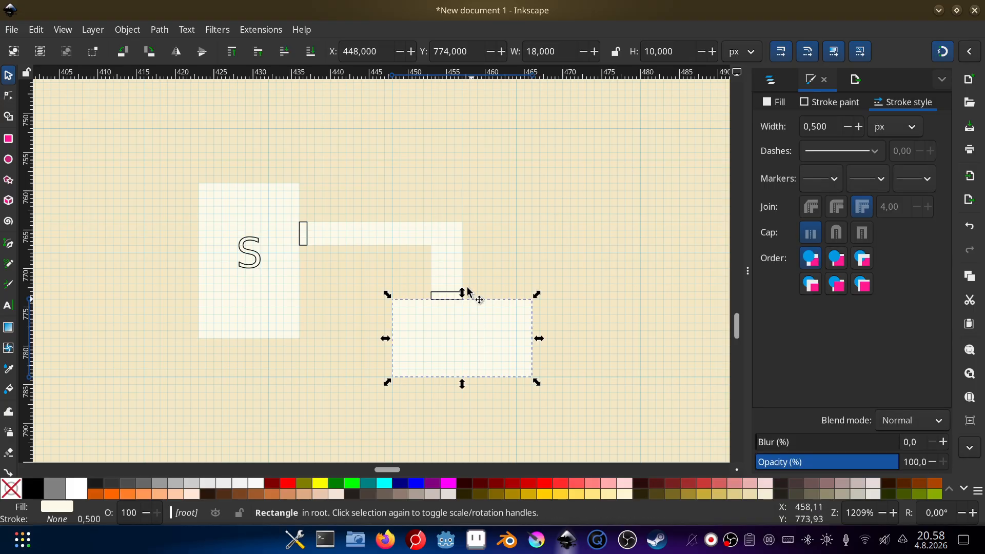
pyautogui.keyDown('shift'); pyautogui.click(454, 262); pyautogui.keyUp('shift')
pyautogui.keyDown('shift'); pyautogui.click(407, 238); pyautogui.keyUp('shift')
pyautogui.keyDown('shift'); pyautogui.click(254, 205); pyautogui.keyUp('shift')
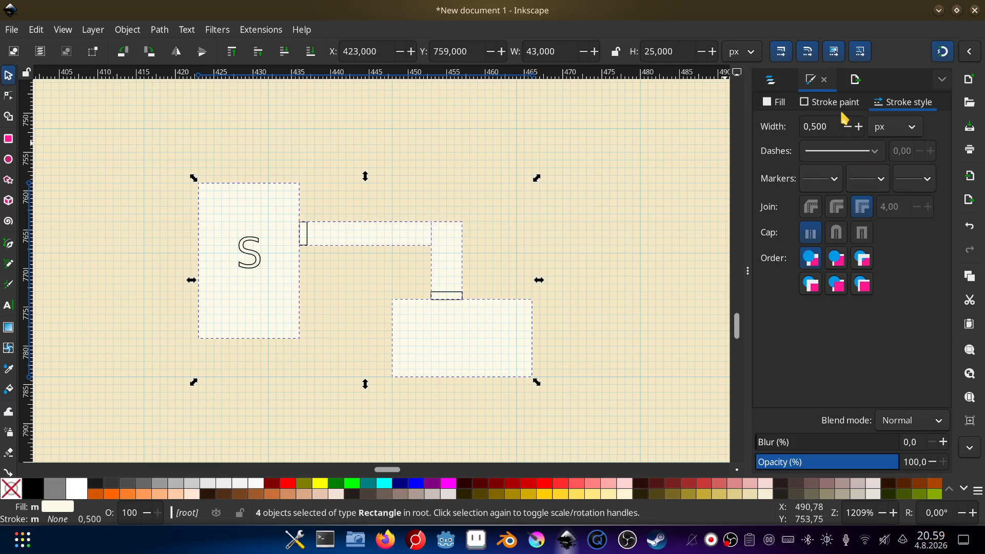
pyautogui.click(770, 80)
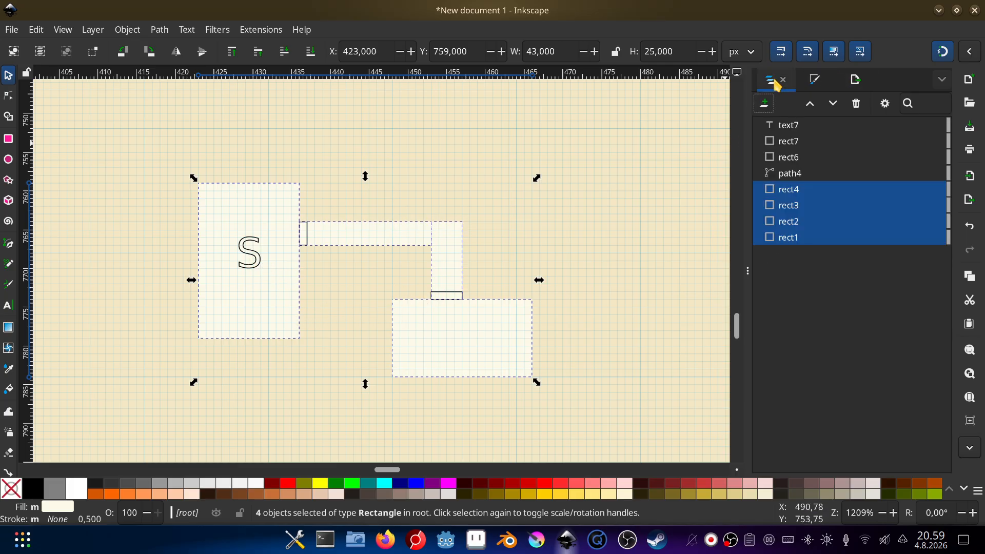
pyautogui.rightClick(837, 193)
pyautogui.click(703, 391)
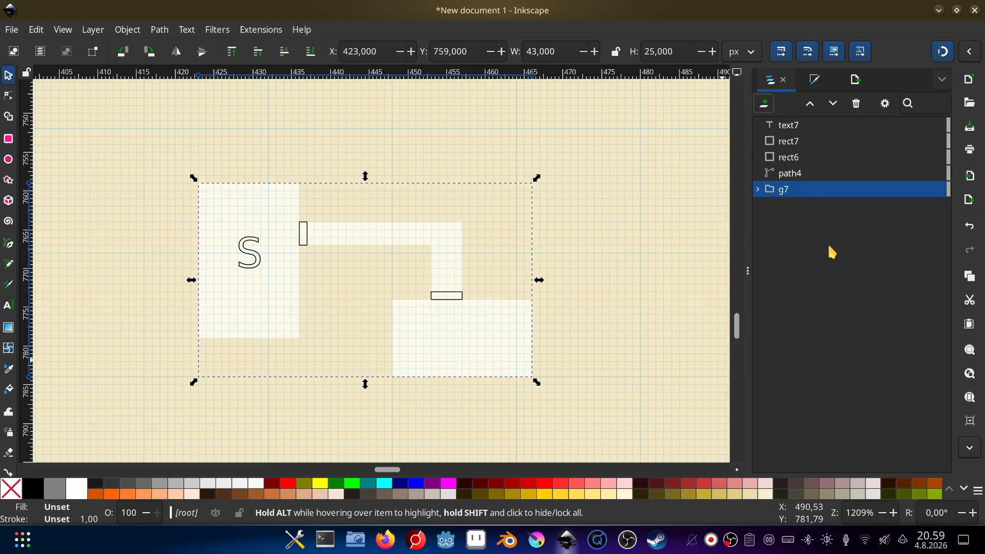
# - Duplicate the room group and lower the copy beneath the original group in the object stack
pyautogui.hotkey('ctrl', 'g')
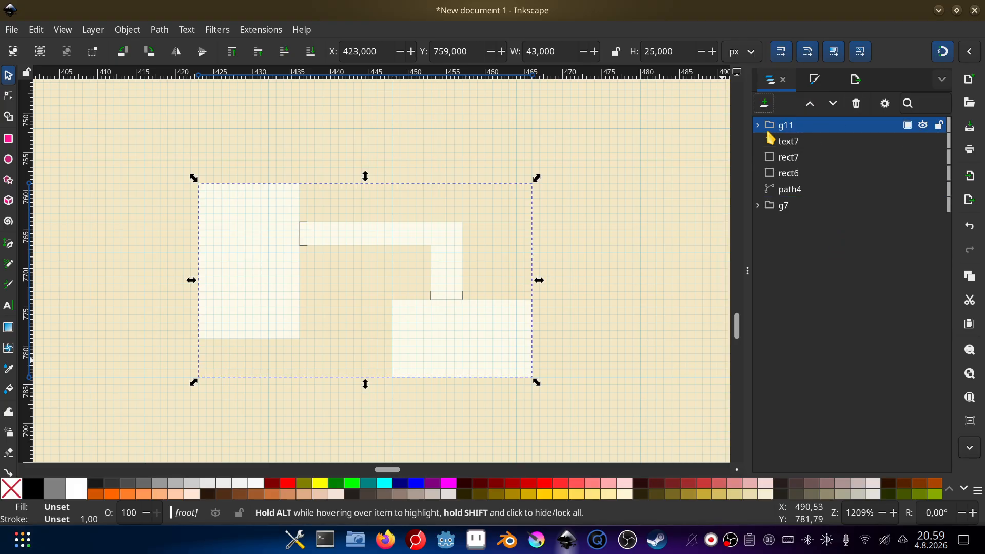
pyautogui.click(810, 104)
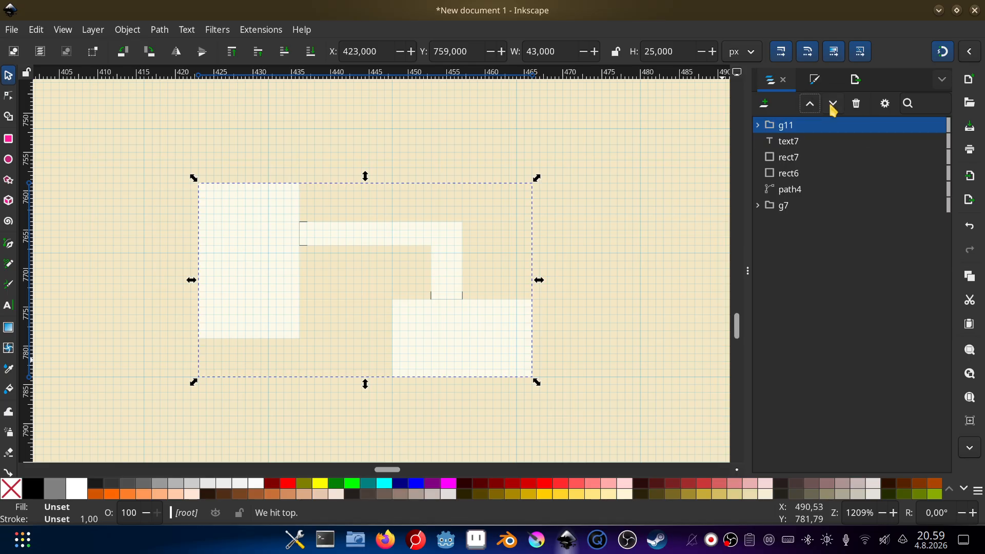
pyautogui.click(833, 104)
pyautogui.click(833, 105)
pyautogui.click(833, 105)
pyautogui.click(832, 104)
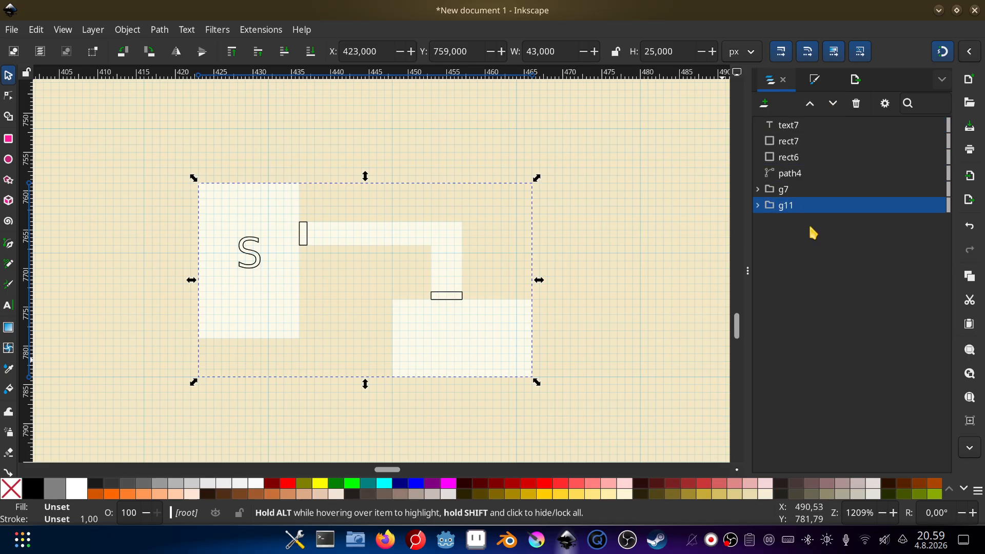
# - Add a new layer and move the label, doors, path and both room groups into it
pyautogui.click(766, 106)
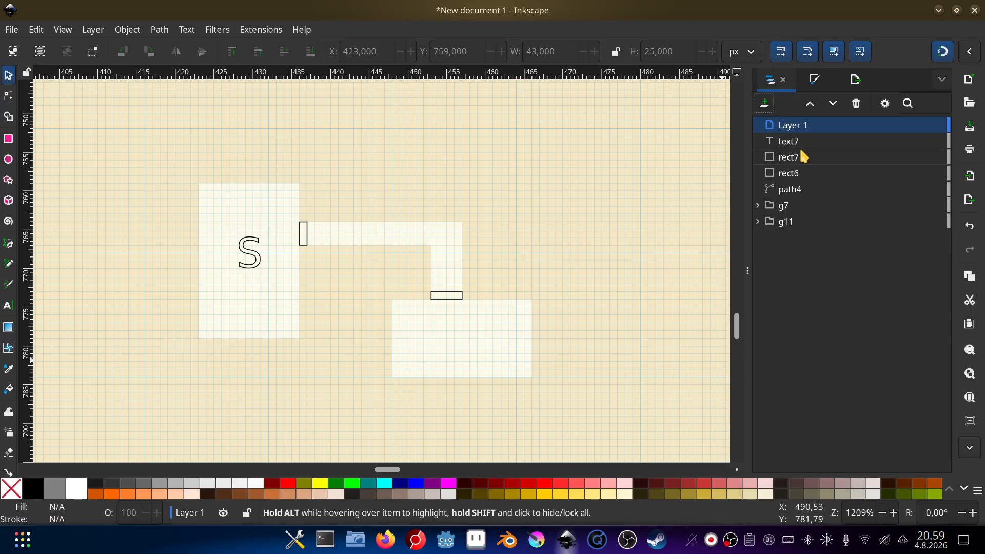
pyautogui.click(799, 143)
pyautogui.keyDown('shift'); pyautogui.click(801, 222); pyautogui.keyUp('shift')
pyautogui.moveTo(801, 222); pyautogui.dragTo(793, 126)
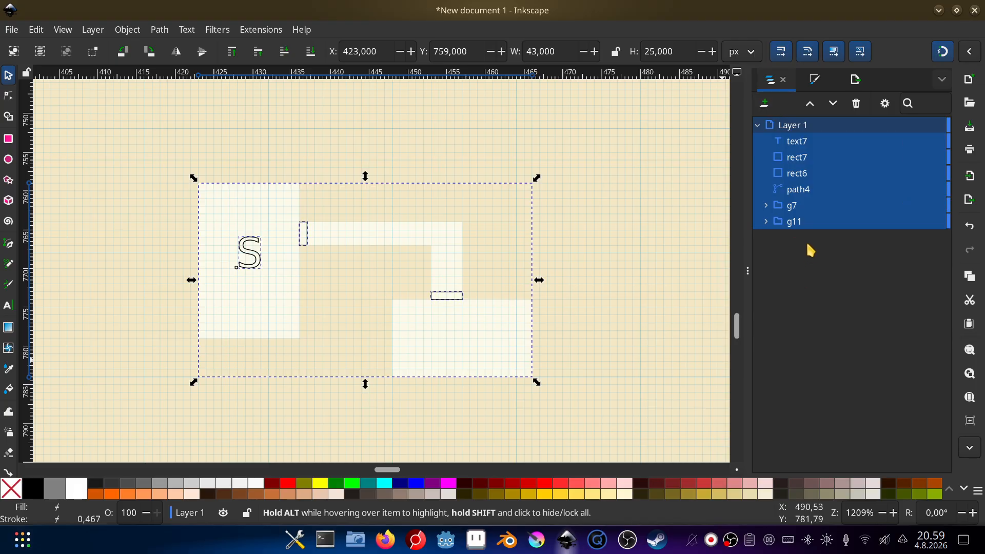
# - Give the lower copy of the room group a flat-colour stroke with a width of 0.5 px
pyautogui.click(800, 208)
pyautogui.click(804, 220)
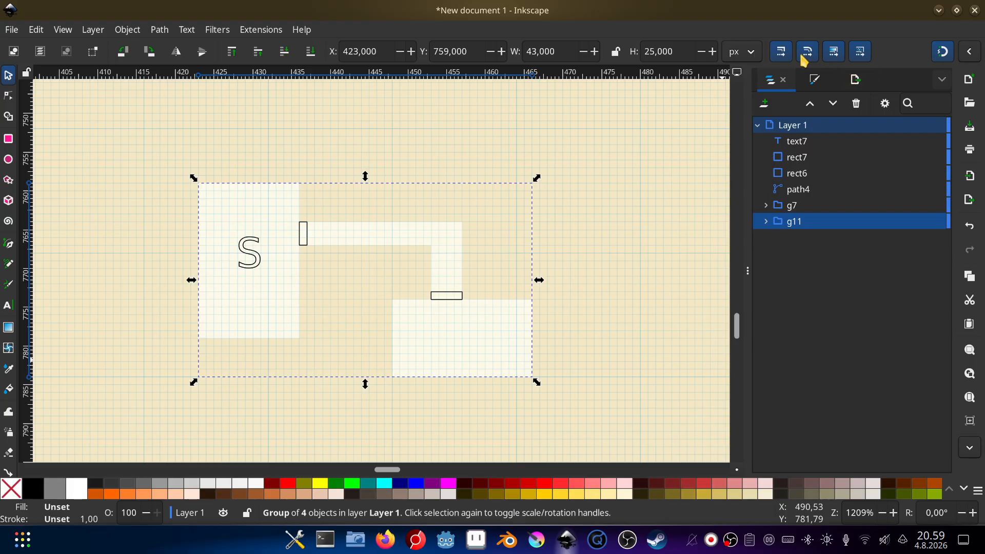
pyautogui.click(813, 82)
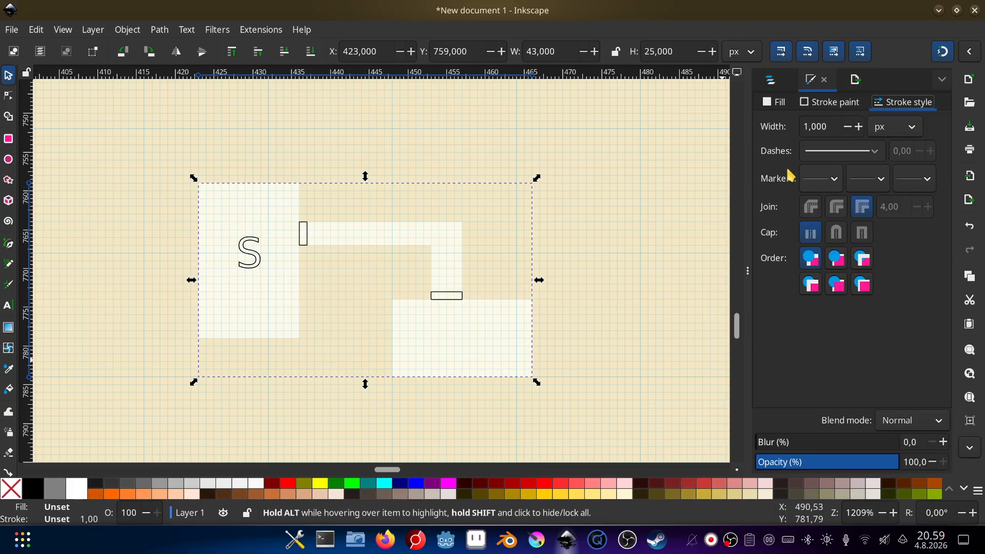
pyautogui.click(835, 104)
pyautogui.click(783, 123)
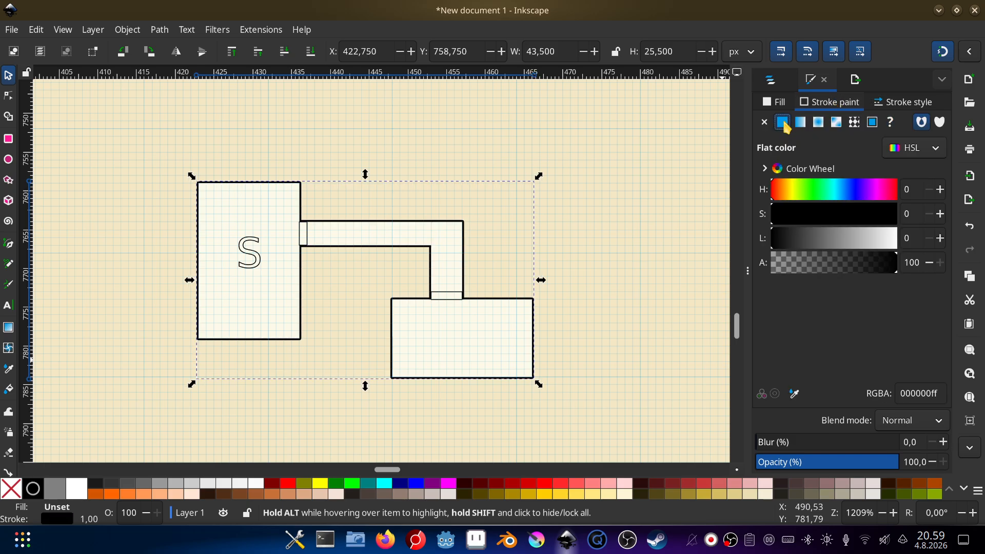
pyautogui.click(895, 104)
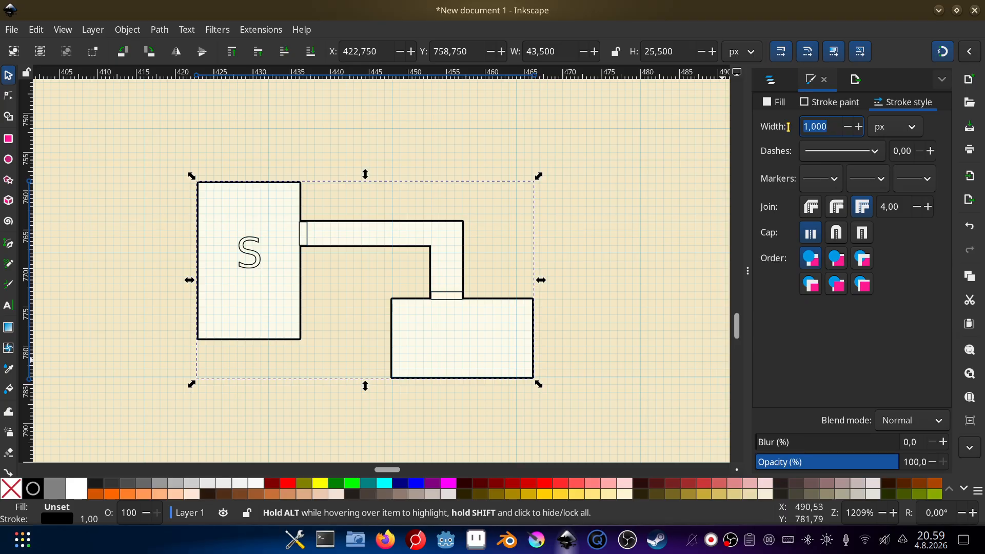
pyautogui.write('0')
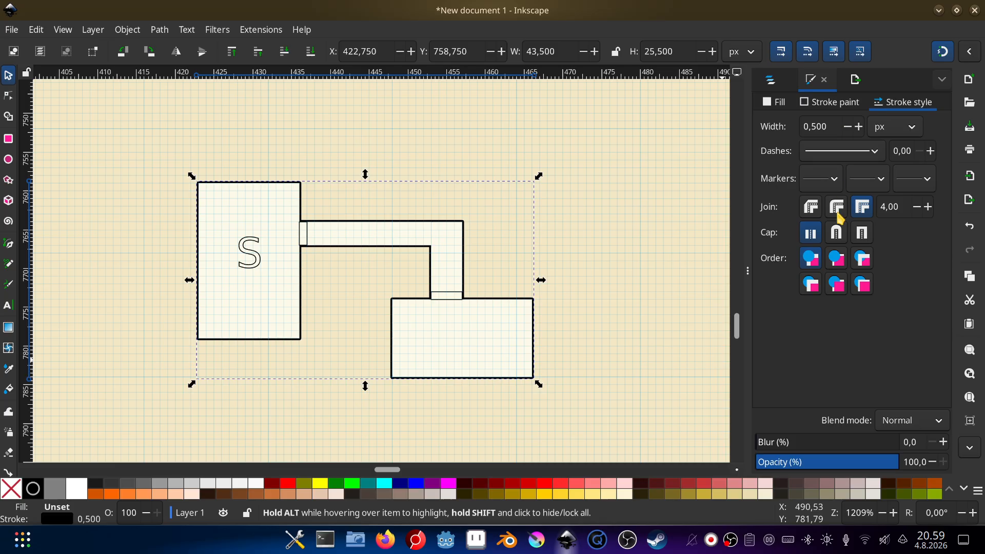
# - Colour the lower room group's stroke dark purple with hue 259 and saturation 81
pyautogui.click(836, 108)
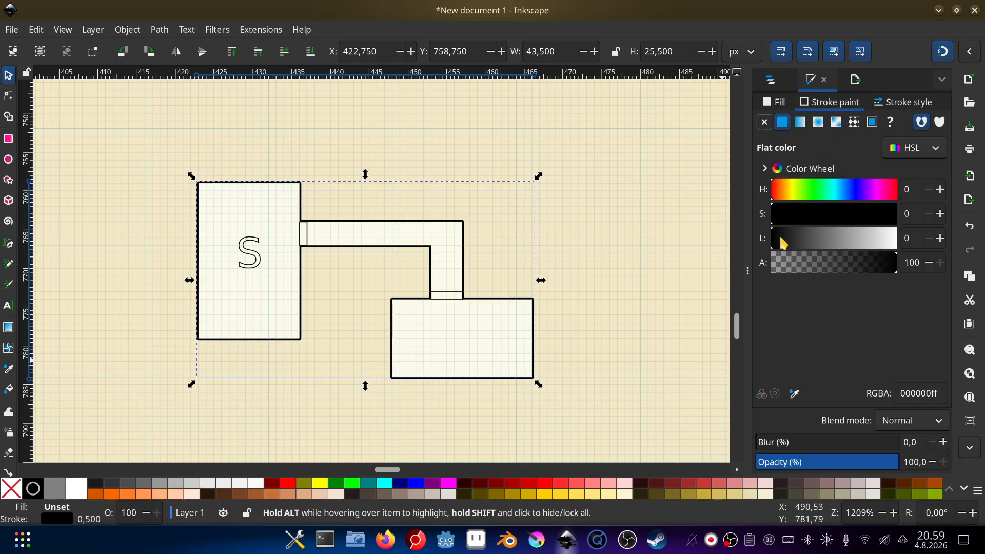
pyautogui.moveTo(783, 243)
pyautogui.mouseDown()
pyautogui.moveTo(822, 241)
pyautogui.moveTo(795, 242)
pyautogui.mouseUp()
pyautogui.moveTo(855, 188); pyautogui.dragTo(865, 195)
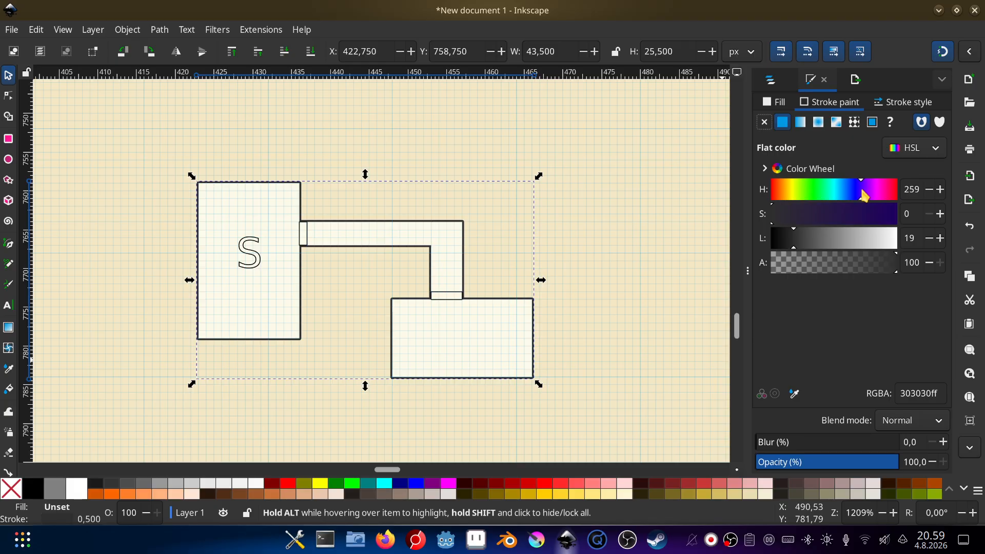
pyautogui.moveTo(797, 218)
pyautogui.mouseDown()
pyautogui.moveTo(886, 220)
pyautogui.moveTo(872, 217)
pyautogui.mouseUp()
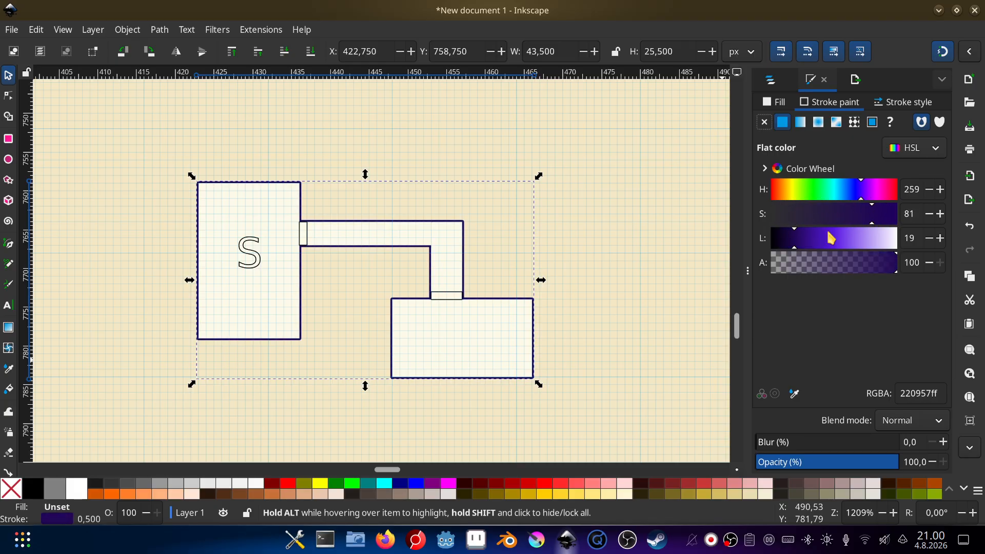
pyautogui.moveTo(798, 242)
pyautogui.mouseDown()
pyautogui.moveTo(781, 236)
pyautogui.moveTo(844, 239)
pyautogui.moveTo(793, 240)
pyautogui.mouseUp()
# - Give the lower room group's stroke round joins and round caps
pyautogui.click(902, 105)
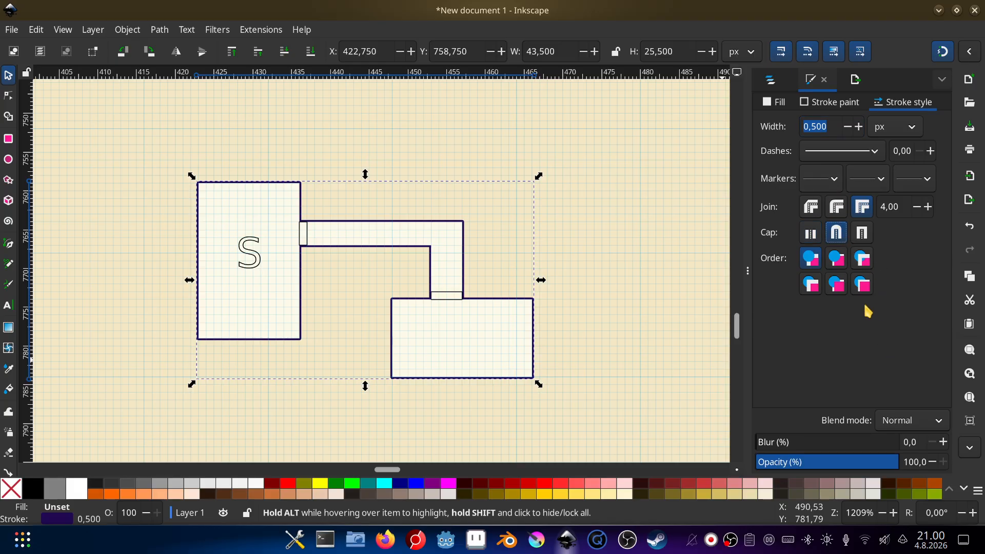
pyautogui.click(837, 208)
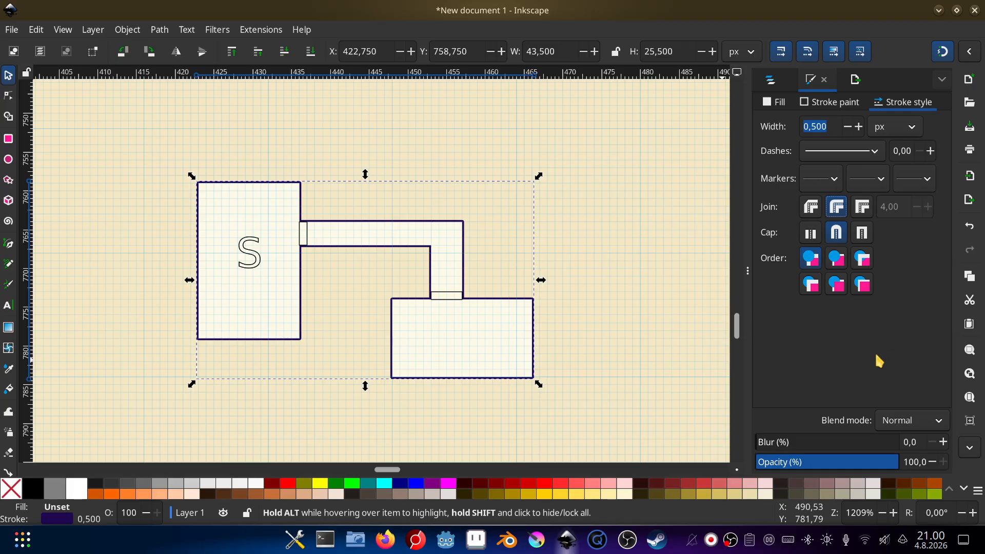
# - Try a dashed 4 4 pattern on the lower room group's stroke and return it to a solid line
pyautogui.click(876, 152)
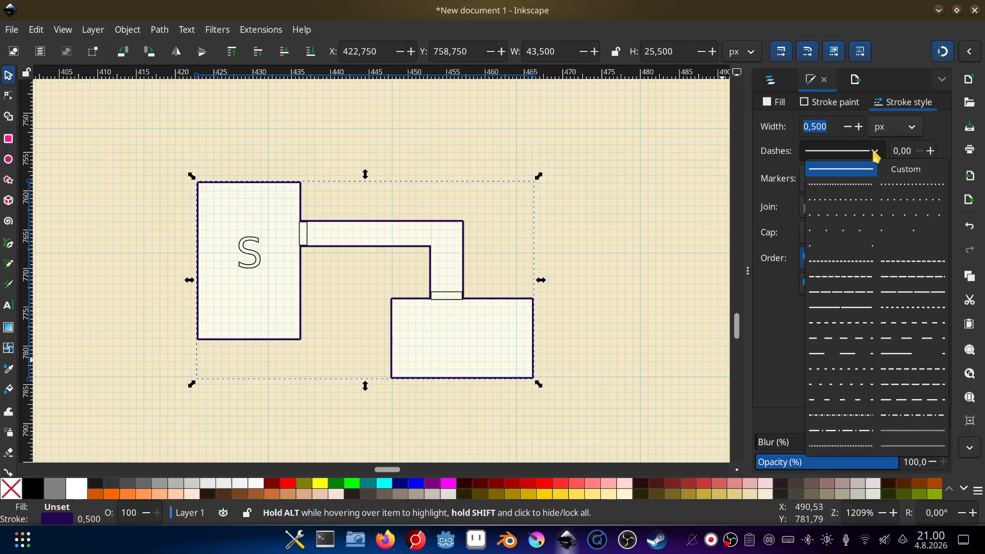
pyautogui.click(913, 323)
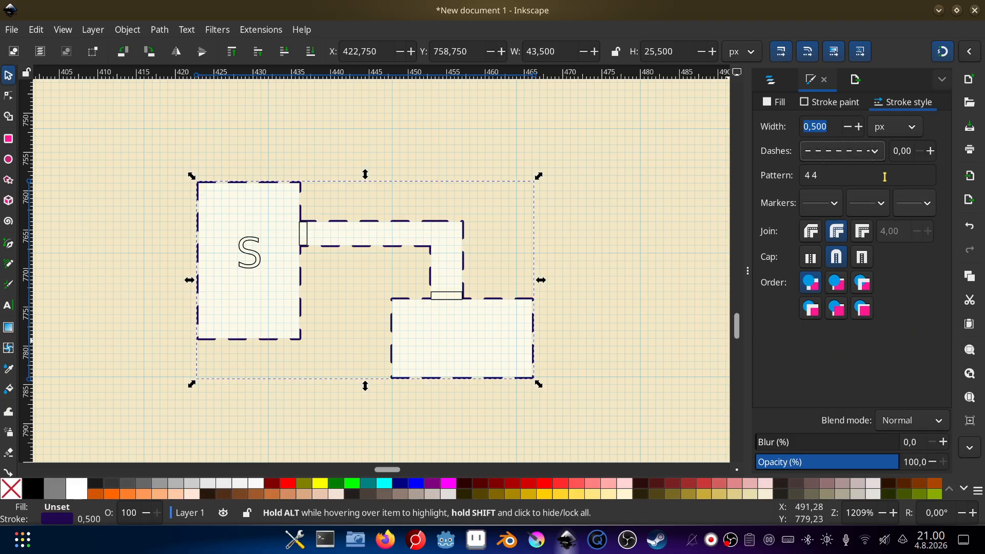
pyautogui.click(877, 153)
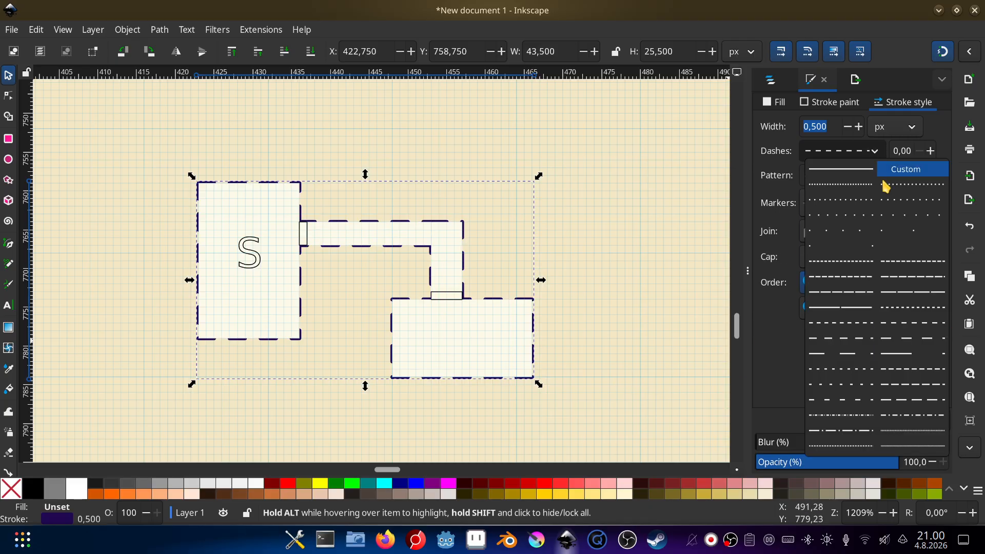
pyautogui.click(855, 169)
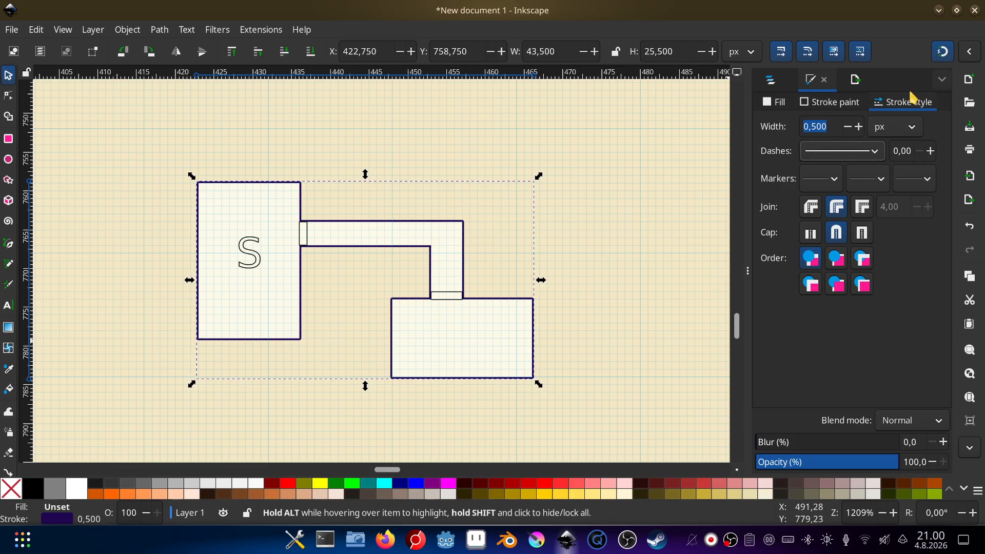
# - Draw a closed, irregular straight-segment path with the Pen tool around both rooms and the corridor, leaving a margin outside their walls
pyautogui.click(779, 103)
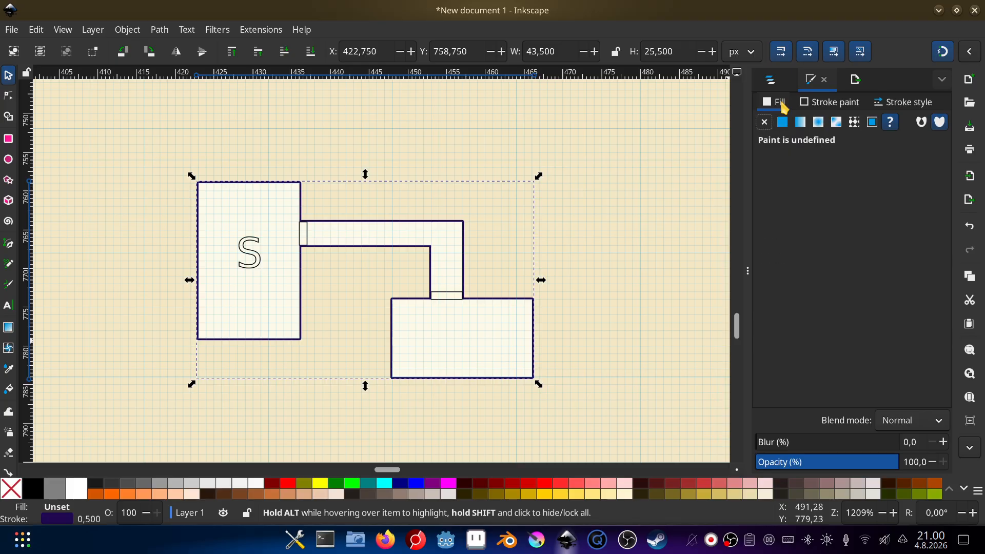
pyautogui.click(10, 244)
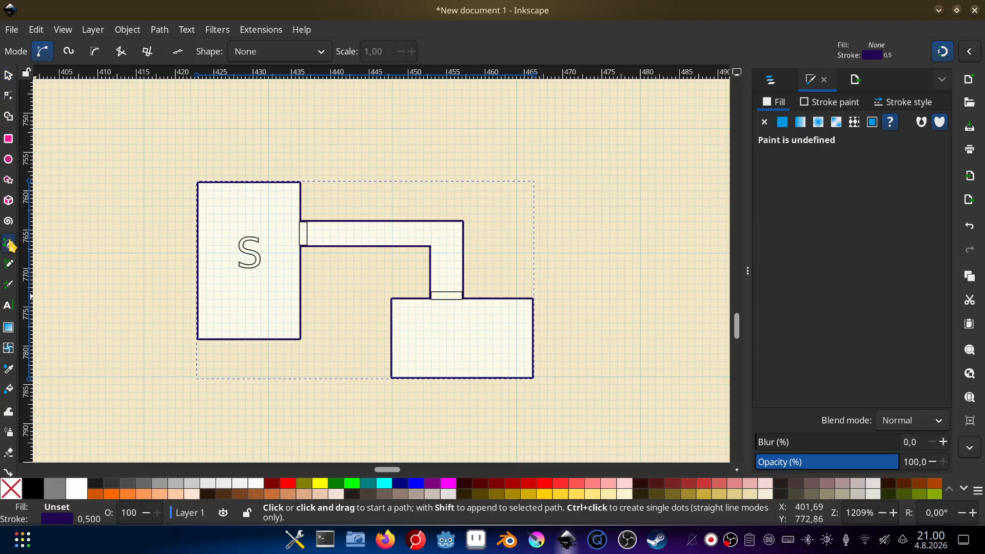
pyautogui.click(152, 214)
pyautogui.click(184, 136)
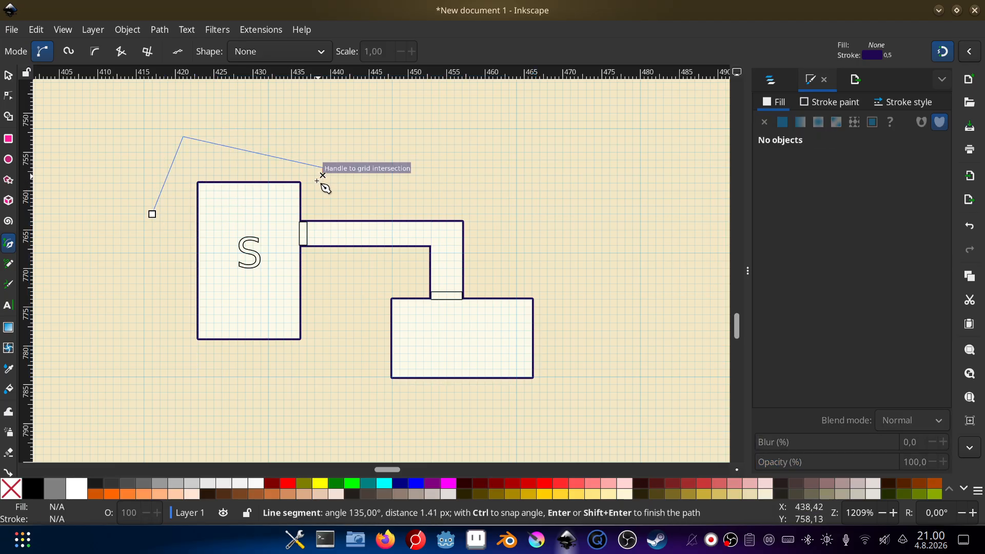
pyautogui.click(315, 206)
pyautogui.click(485, 214)
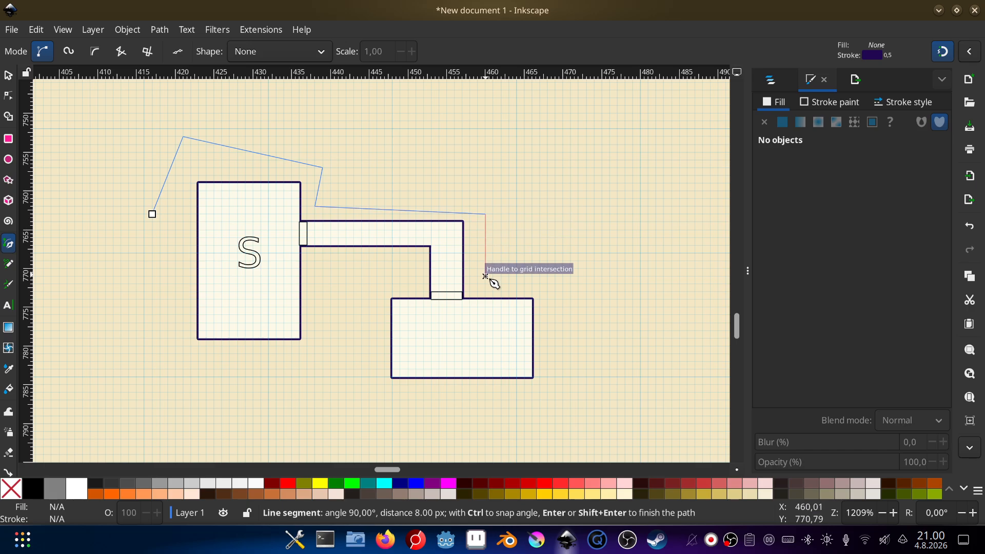
pyautogui.click(486, 284)
pyautogui.click(555, 292)
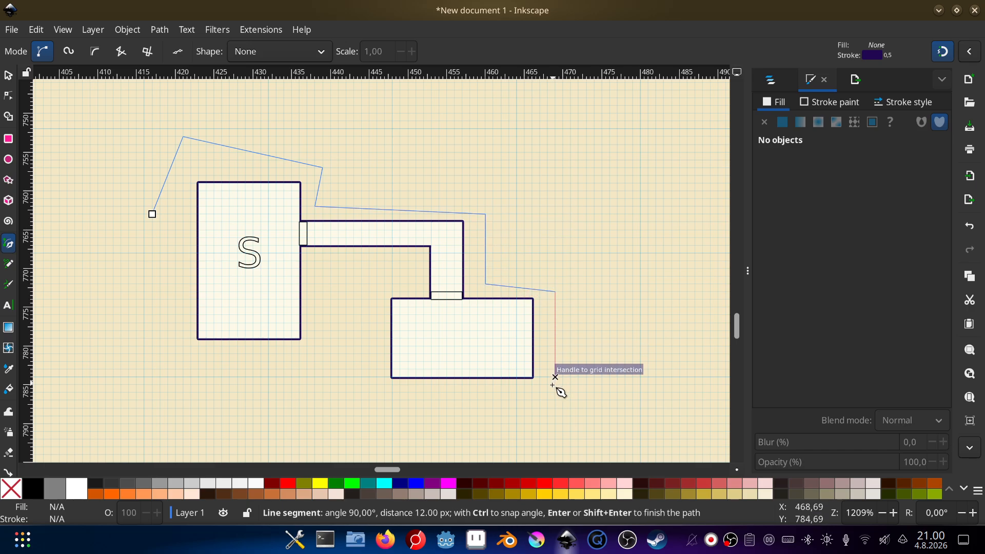
pyautogui.click(548, 400)
pyautogui.click(369, 324)
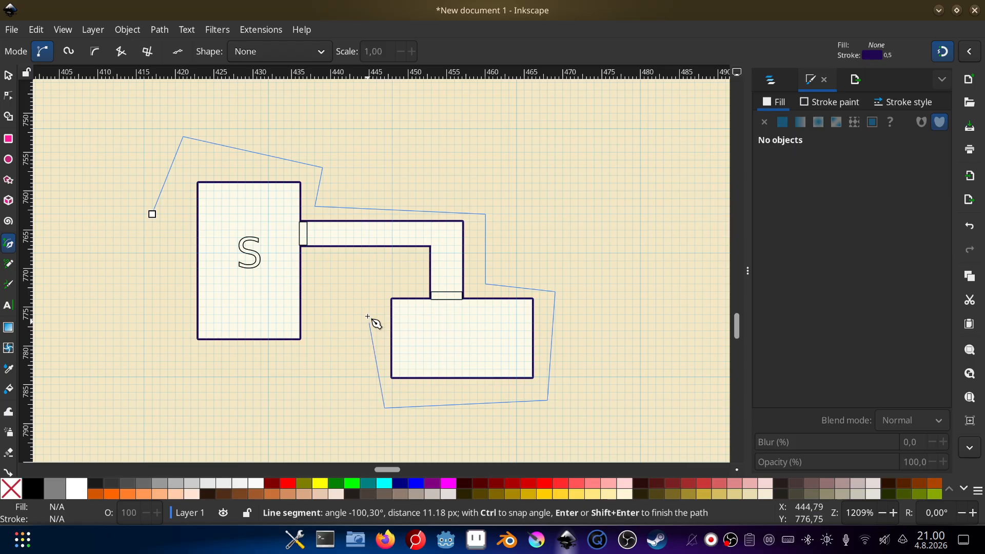
pyautogui.click(370, 284)
pyautogui.click(408, 277)
pyautogui.click(408, 254)
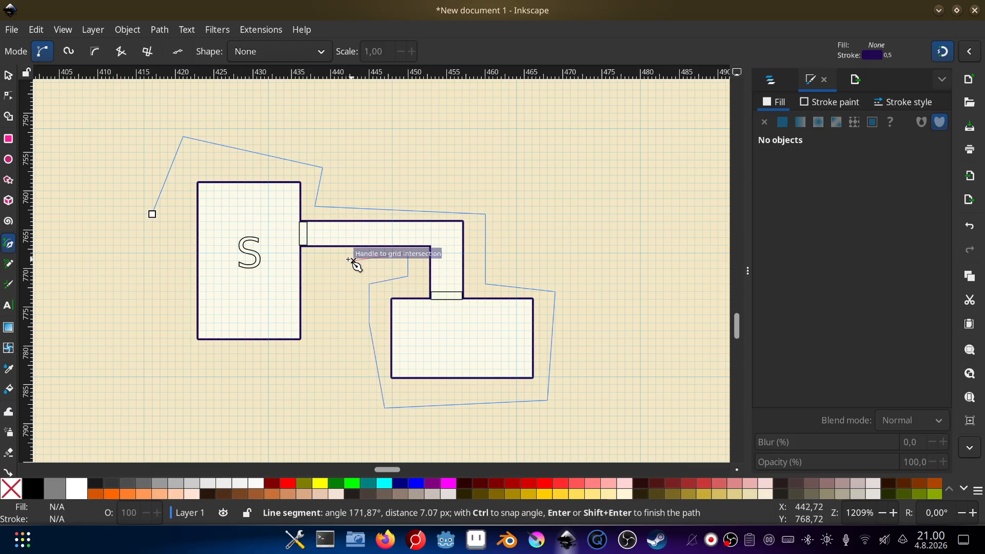
pyautogui.click(315, 261)
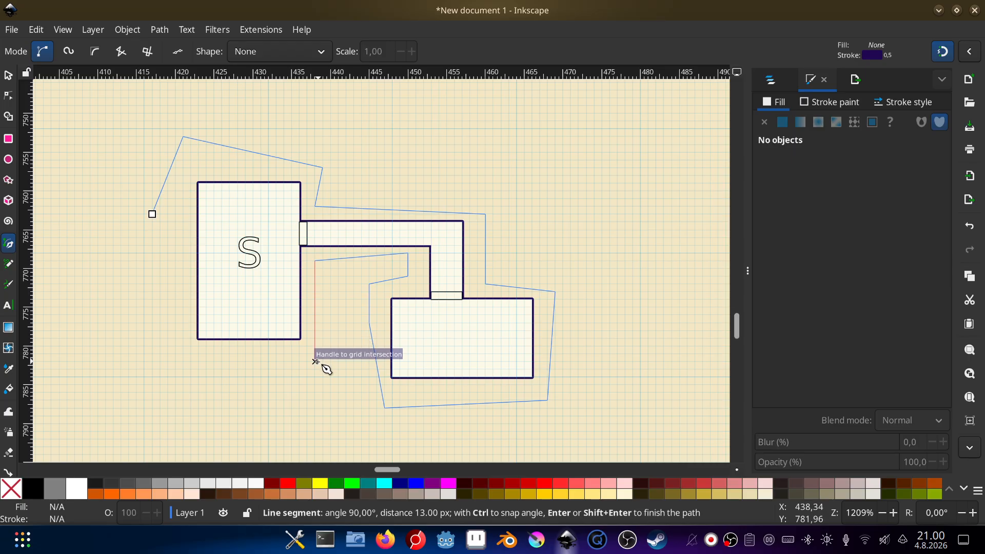
pyautogui.click(315, 362)
pyautogui.click(199, 361)
pyautogui.click(152, 308)
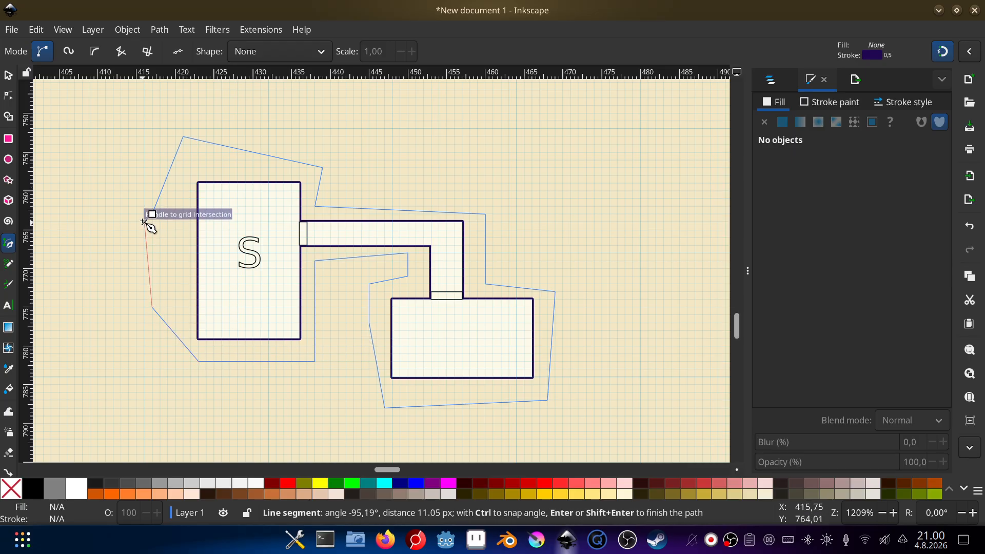
pyautogui.click(152, 214)
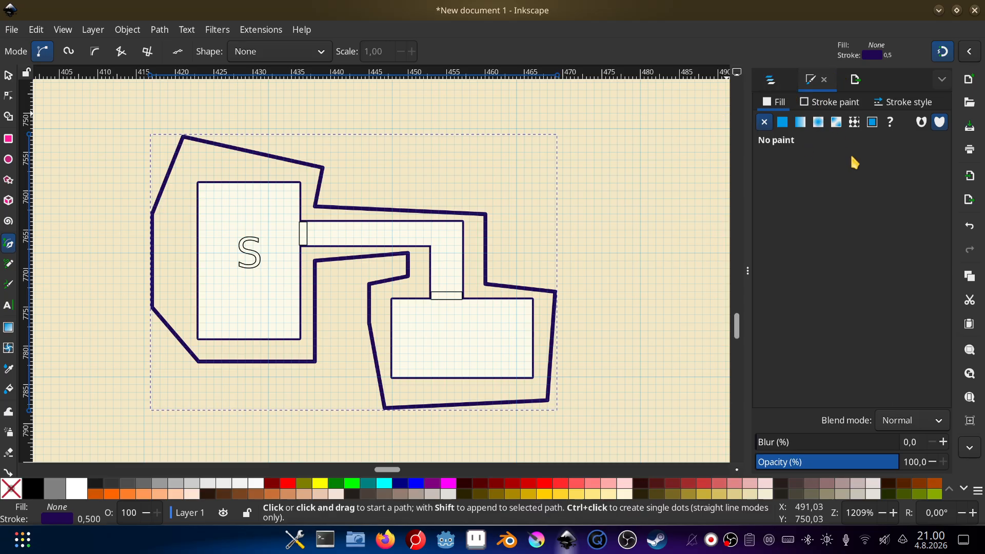
# - Remove the stroke from the surrounding path and give it a flat-colour fill
pyautogui.click(833, 102)
pyautogui.click(764, 122)
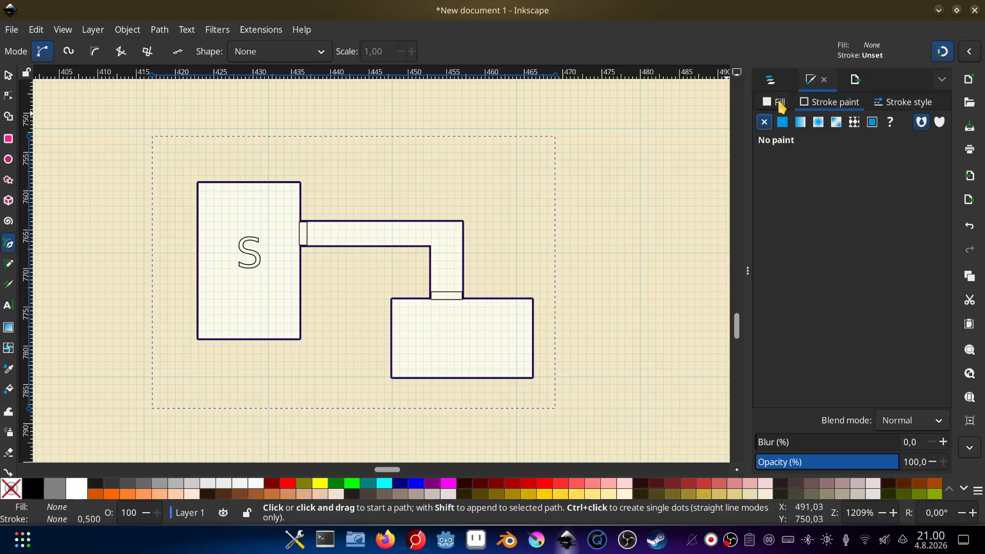
pyautogui.click(780, 104)
pyautogui.click(783, 123)
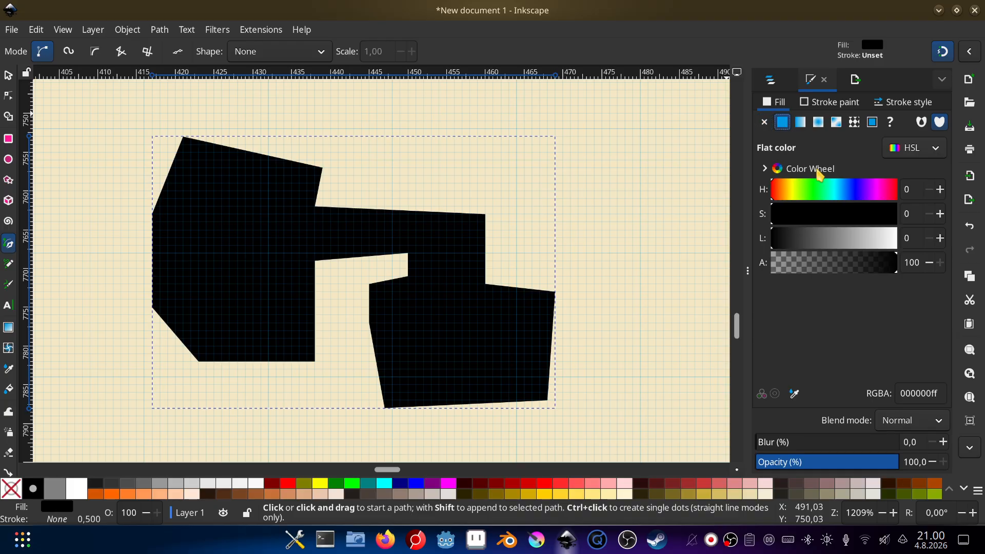
# - Set the surrounding path's fill to orange with hue 25, saturation 76 and lightness 59
pyautogui.moveTo(789, 189); pyautogui.dragTo(784, 189)
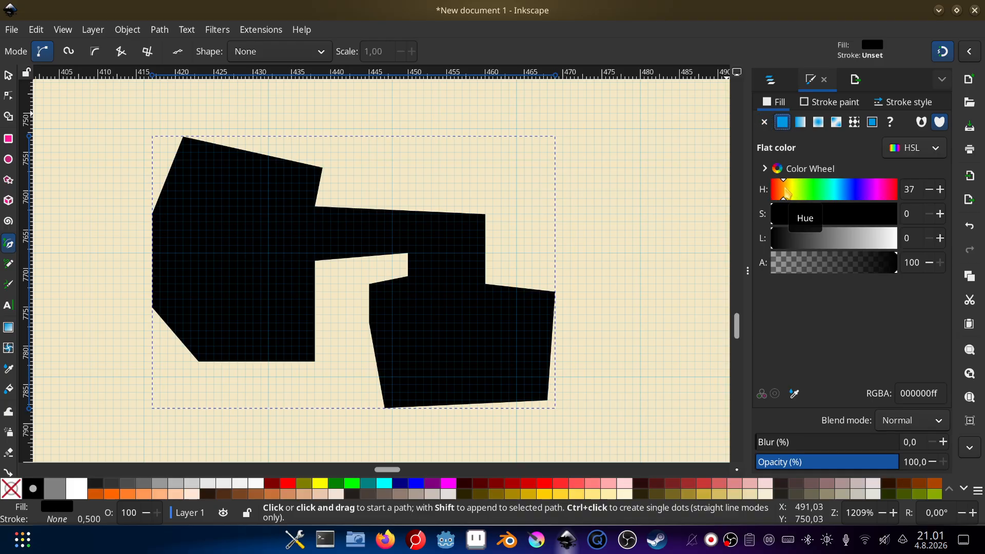
pyautogui.moveTo(818, 219)
pyautogui.mouseDown()
pyautogui.moveTo(884, 236)
pyautogui.moveTo(827, 233)
pyautogui.mouseUp()
pyautogui.click(882, 239)
pyautogui.moveTo(776, 188); pyautogui.dragTo(874, 218)
pyautogui.moveTo(789, 193)
pyautogui.mouseDown()
pyautogui.moveTo(797, 193)
pyautogui.moveTo(783, 190)
pyautogui.mouseUp()
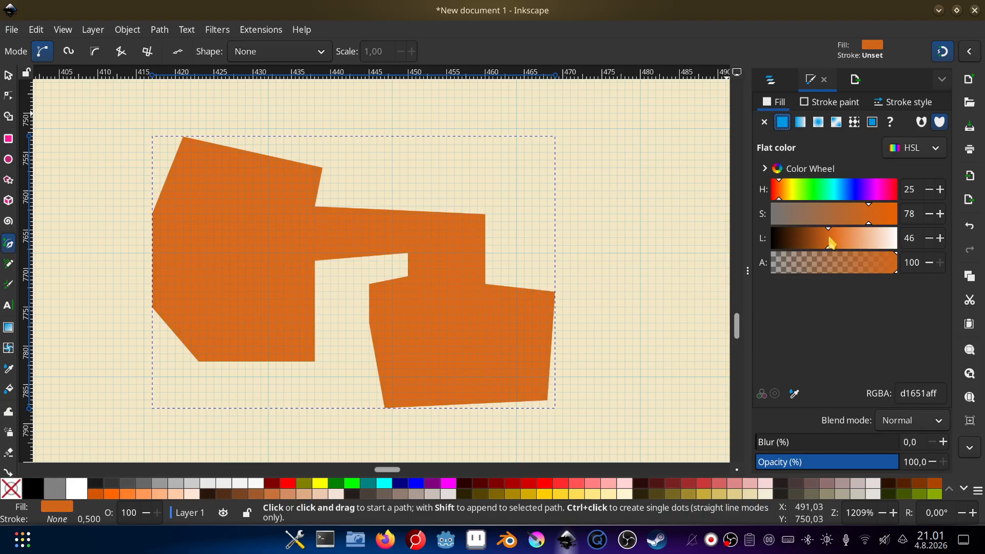
pyautogui.moveTo(832, 243); pyautogui.dragTo(867, 217)
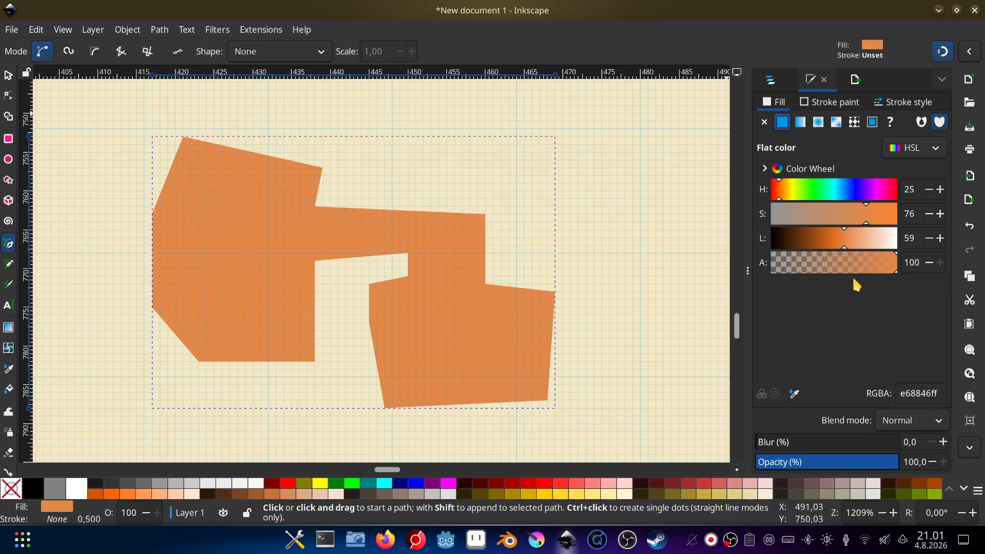
# - Lower the orange path beneath both room groups in the object stack and deselect it
pyautogui.click(777, 77)
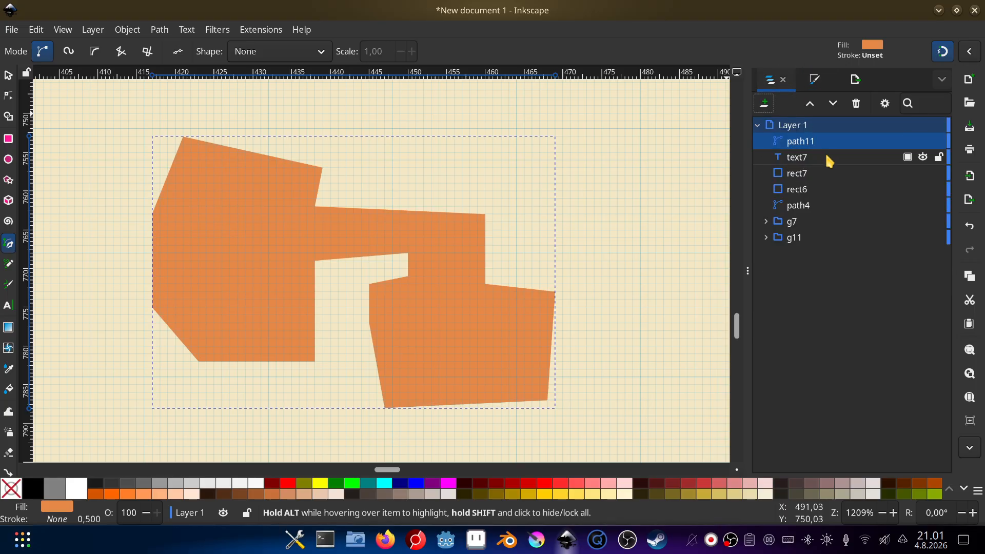
pyautogui.click(832, 103)
pyautogui.click(833, 104)
pyautogui.click(833, 104)
pyautogui.click(833, 104)
pyautogui.click(833, 103)
pyautogui.click(832, 104)
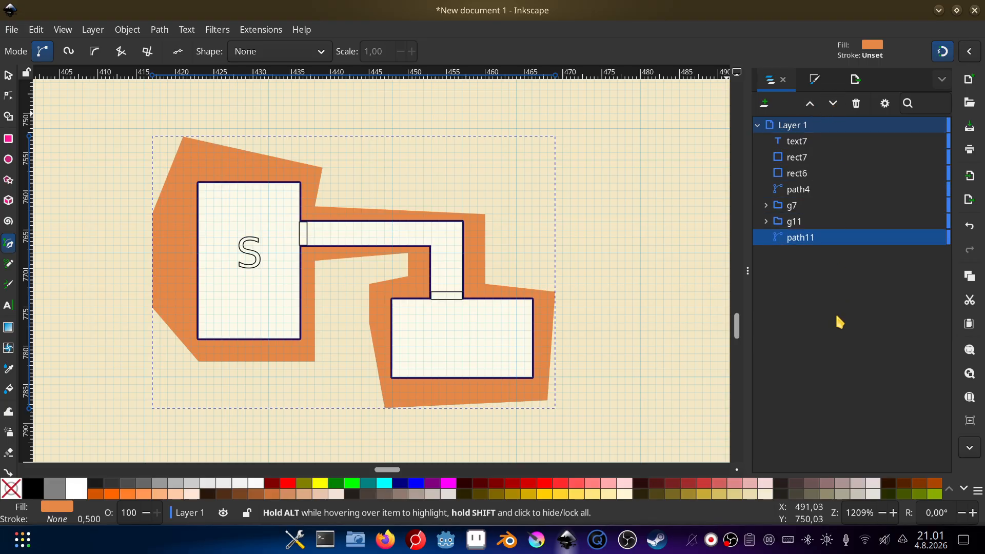
pyautogui.click(656, 284)
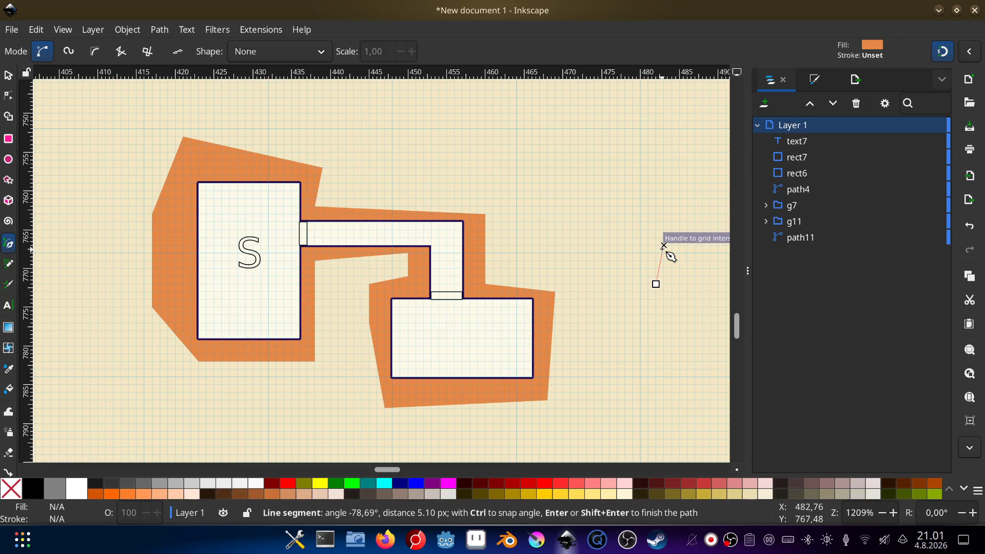
pyautogui.press('Escape')
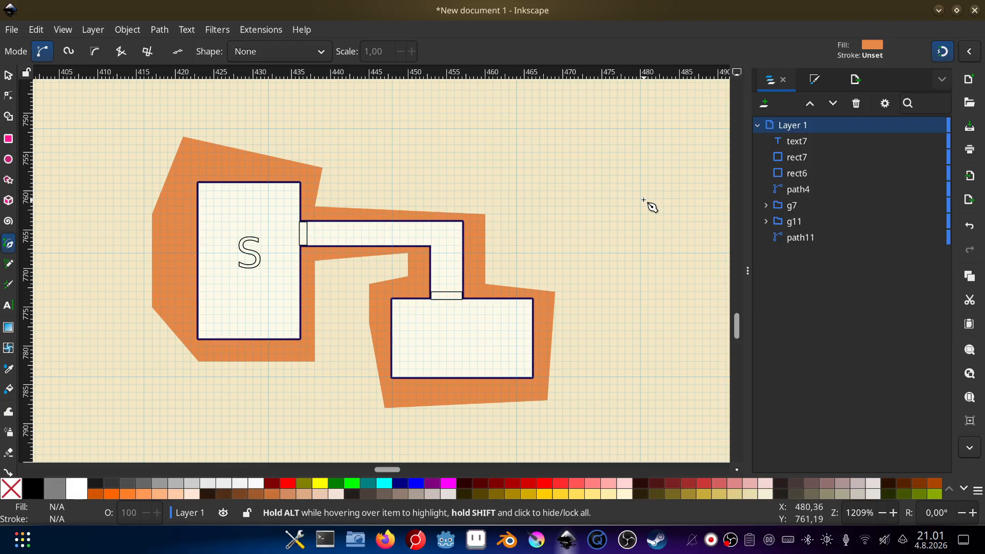
pyautogui.scroll(-4, 644, 201)
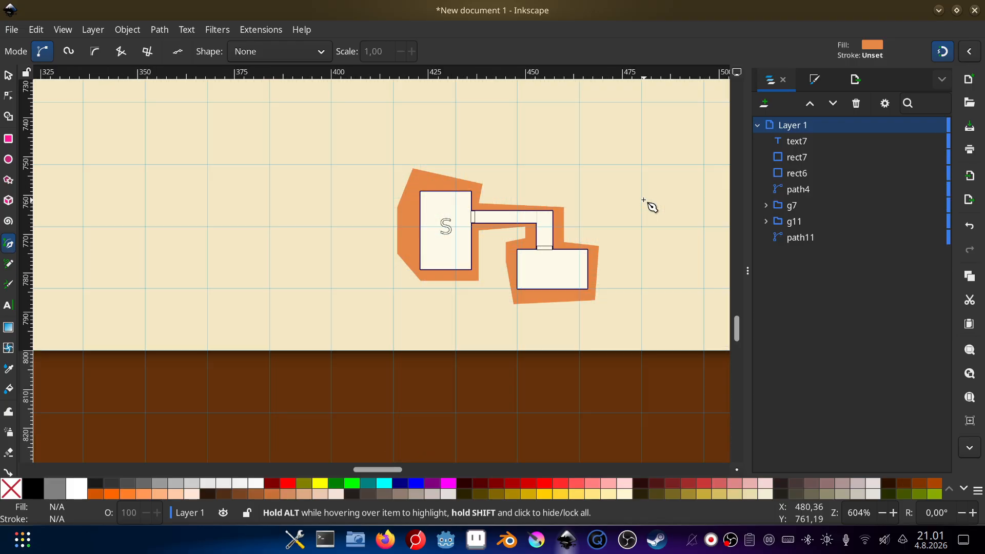
pyautogui.scroll(-4, 591, 262)
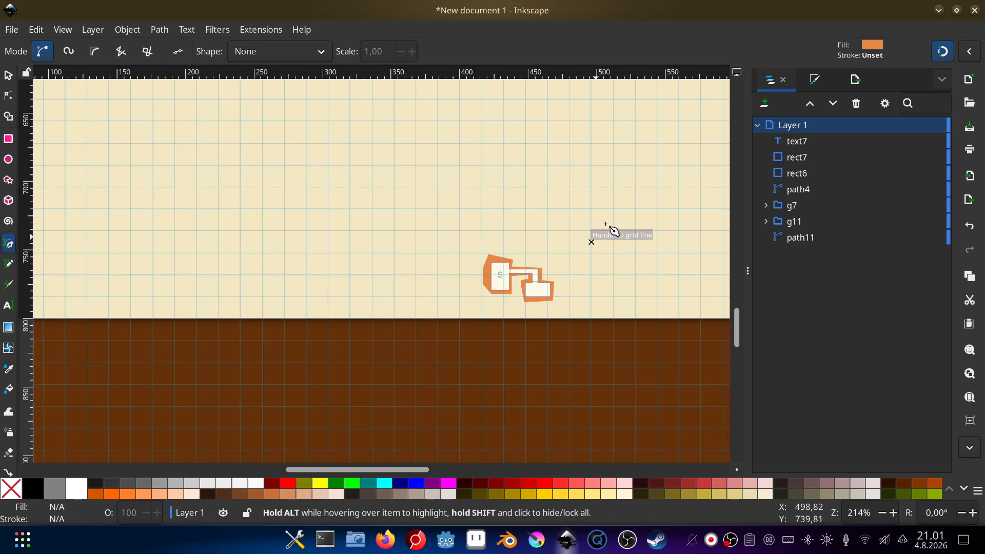
# - Examine how large the map is compared with the whole page, and inspect its rooms and corridor up close
pyautogui.moveTo(595, 250)
pyautogui.mouseDown()
pyautogui.moveTo(451, 314)
pyautogui.moveTo(314, 310)
pyautogui.moveTo(447, 306)
pyautogui.mouseUp()
pyautogui.scroll(-2, 451, 296)
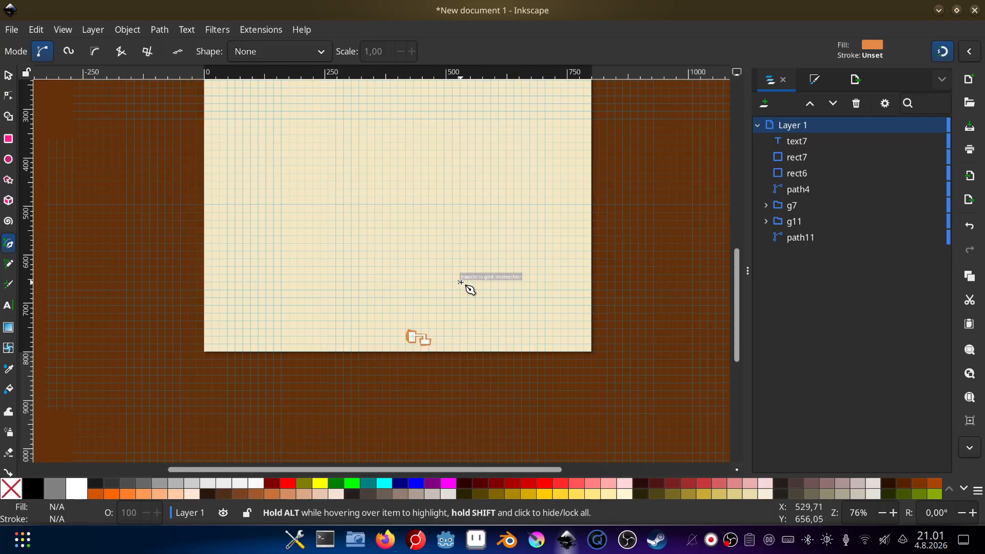
pyautogui.moveTo(475, 243); pyautogui.dragTo(484, 369)
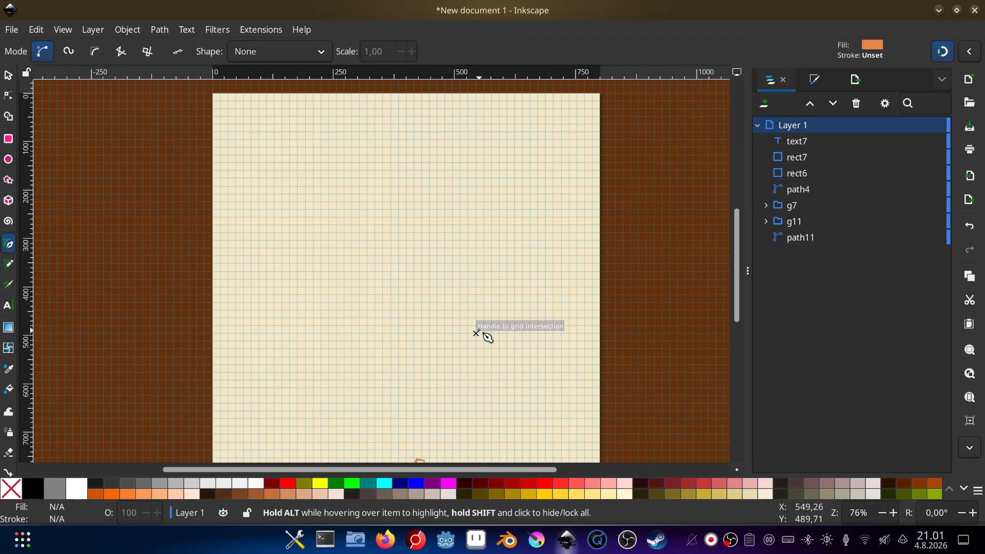
pyautogui.scroll(-1, 481, 330)
pyautogui.moveTo(480, 330); pyautogui.dragTo(478, 294)
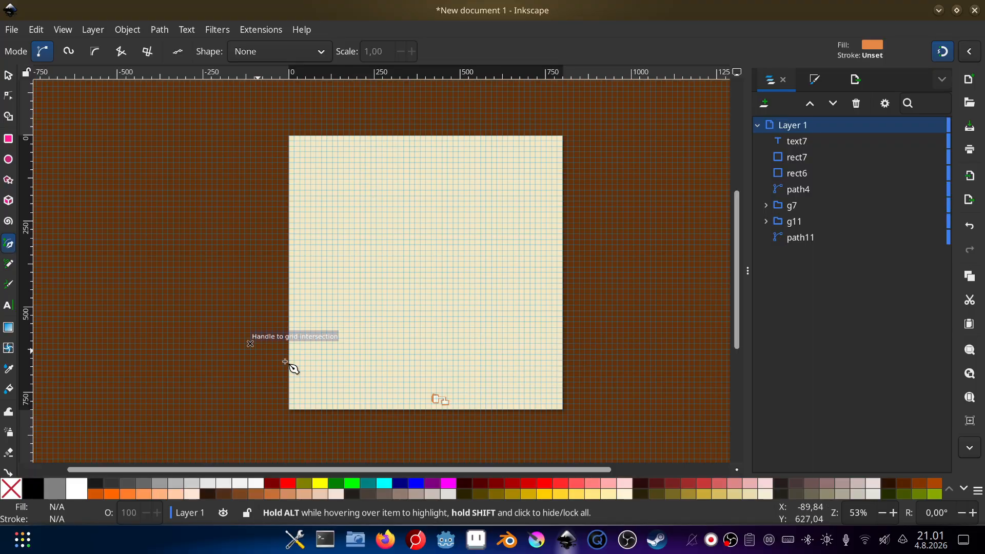
pyautogui.scroll(2, 441, 406)
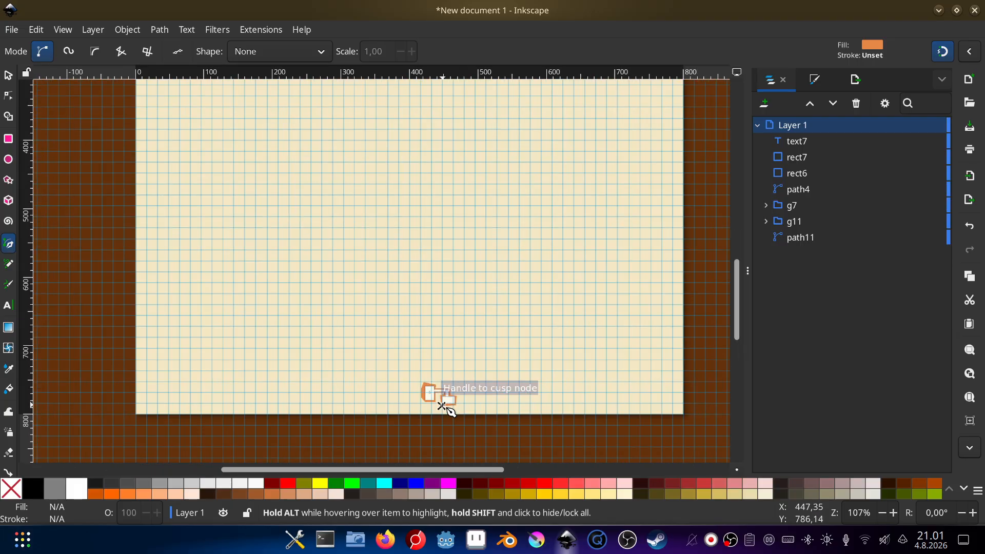
pyautogui.scroll(7, 442, 408)
pyautogui.moveTo(528, 303)
pyautogui.mouseDown()
pyautogui.moveTo(476, 337)
pyautogui.moveTo(527, 287)
pyautogui.moveTo(534, 303)
pyautogui.mouseUp()
pyautogui.scroll(-5, 527, 308)
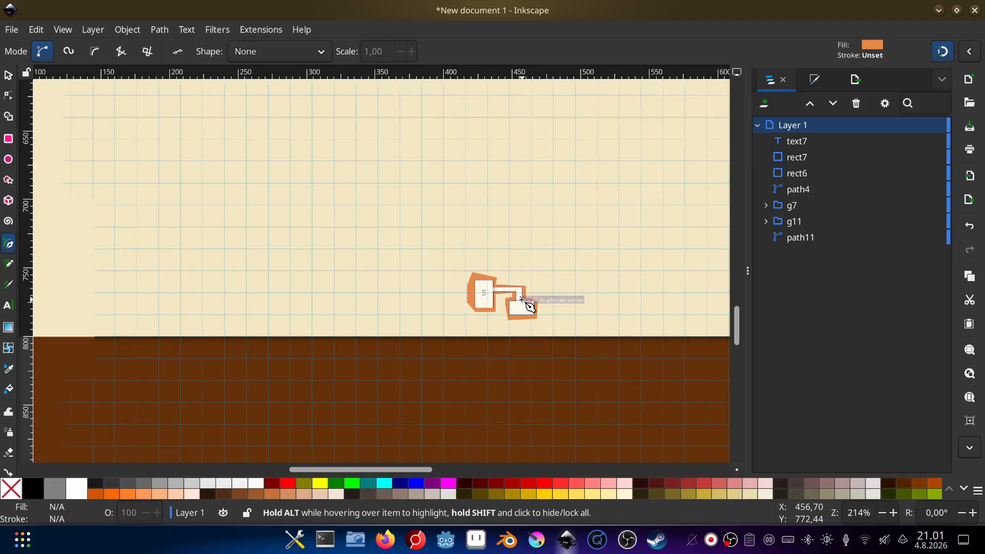
pyautogui.scroll(-4, 528, 306)
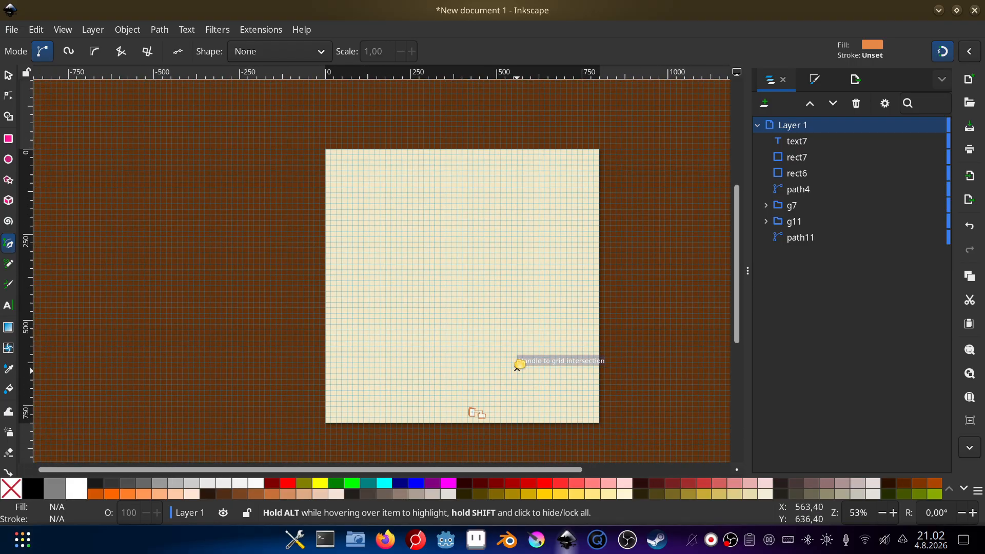
pyautogui.moveTo(519, 365); pyautogui.dragTo(522, 353)
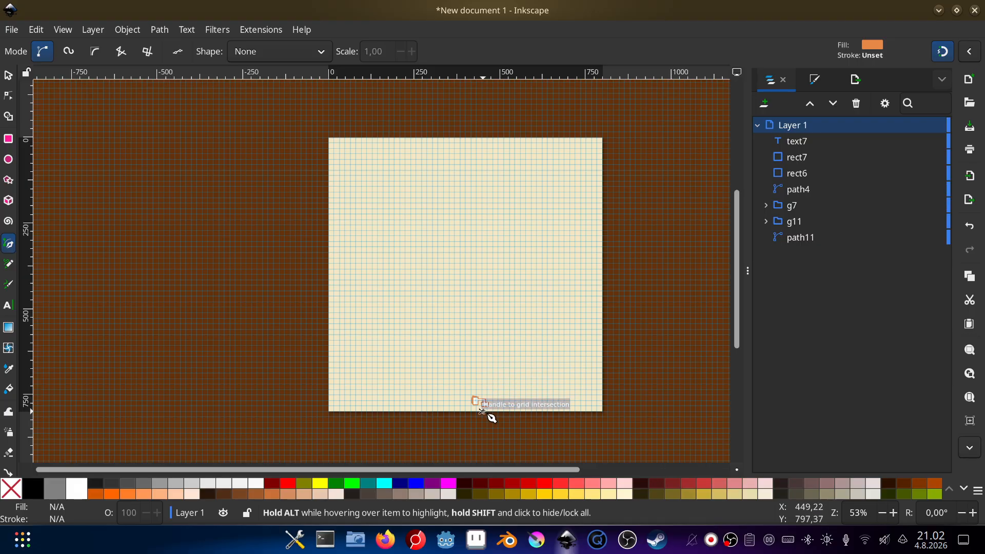
pyautogui.scroll(9, 482, 411)
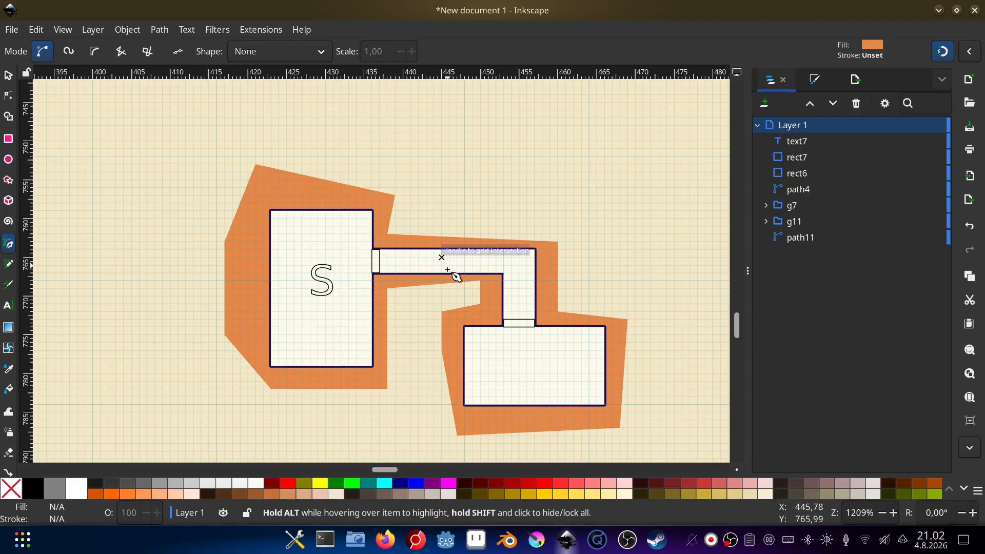
# - Draw an 18 × 3 px rectangle across the full width of the lower-right room, along its bottom wall
pyautogui.click(9, 141)
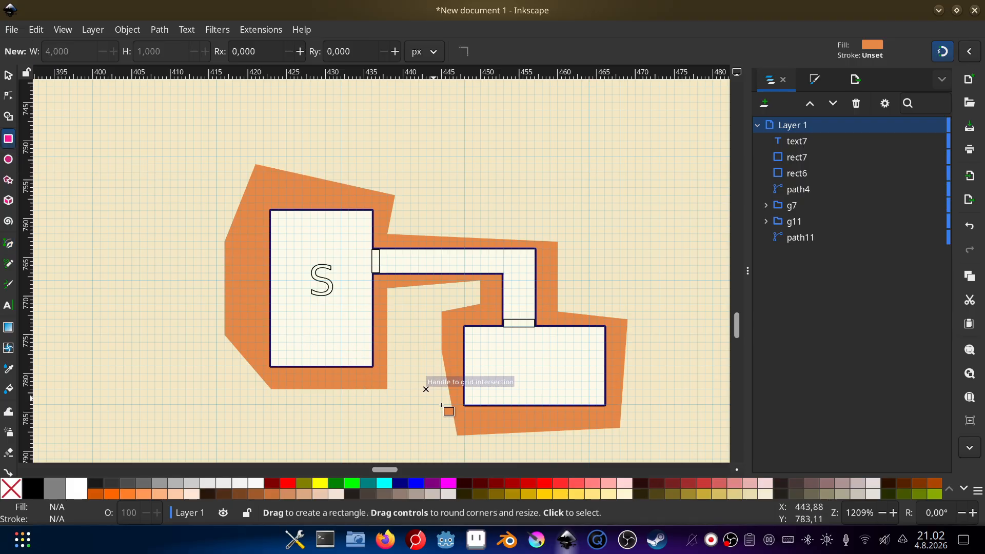
pyautogui.moveTo(466, 405); pyautogui.dragTo(606, 381)
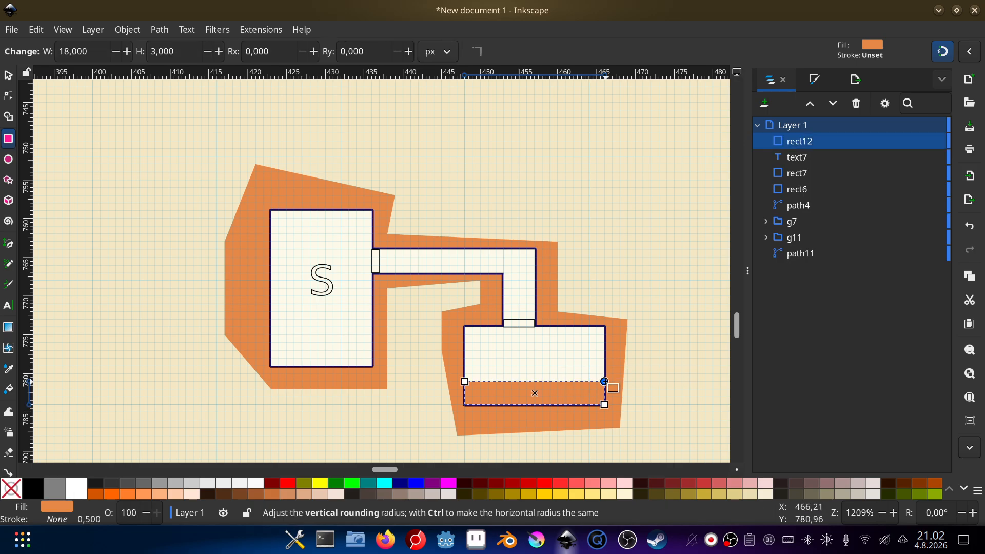
pyautogui.click(811, 157)
pyautogui.click(817, 138)
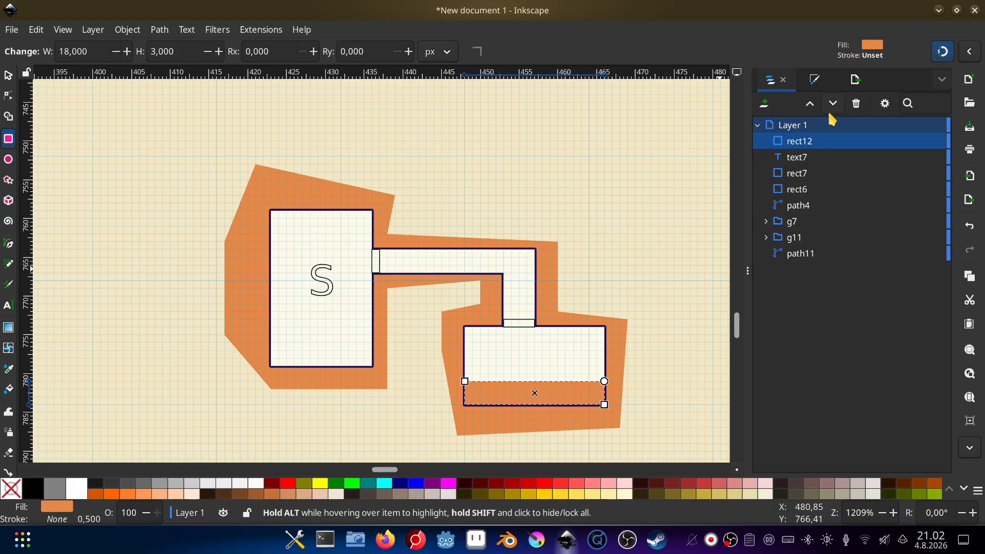
# - Match the new rectangle's fill to the cream floor by sampling the colour inside the lower-right room
pyautogui.click(811, 78)
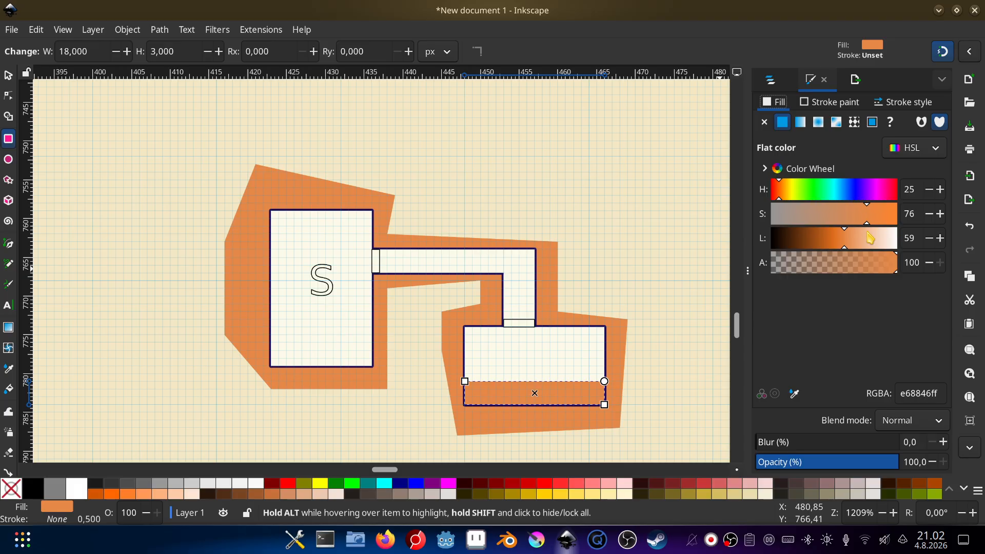
pyautogui.click(795, 393)
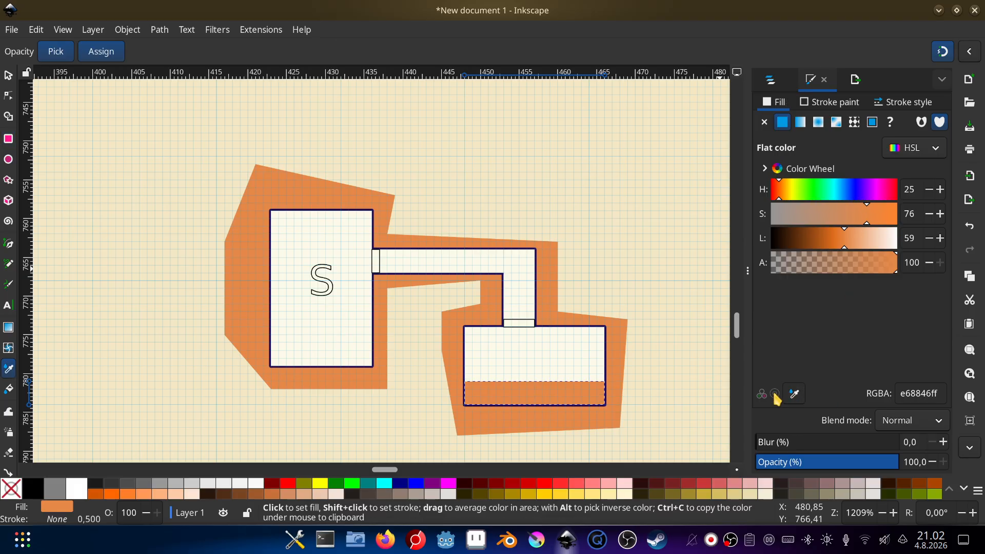
pyautogui.click(580, 347)
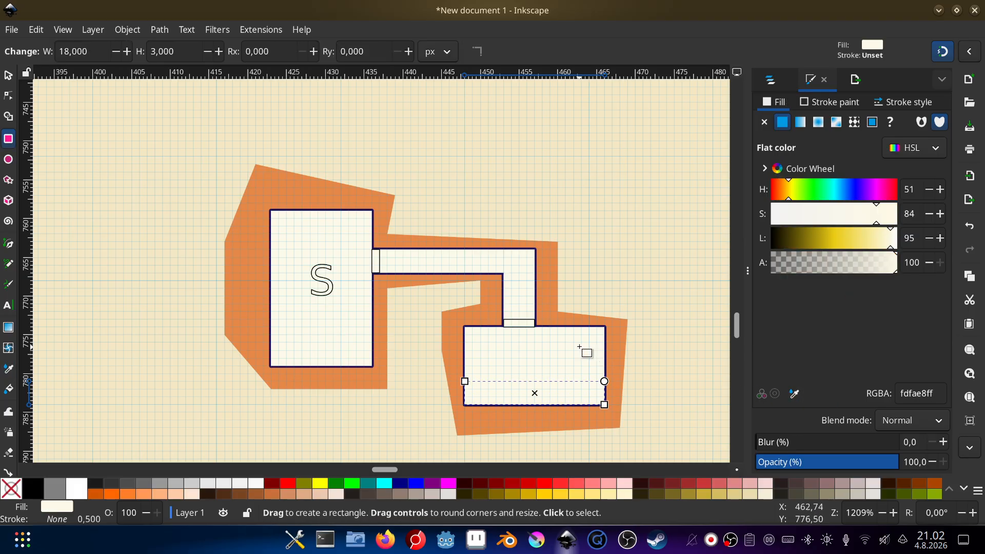
pyautogui.click(844, 105)
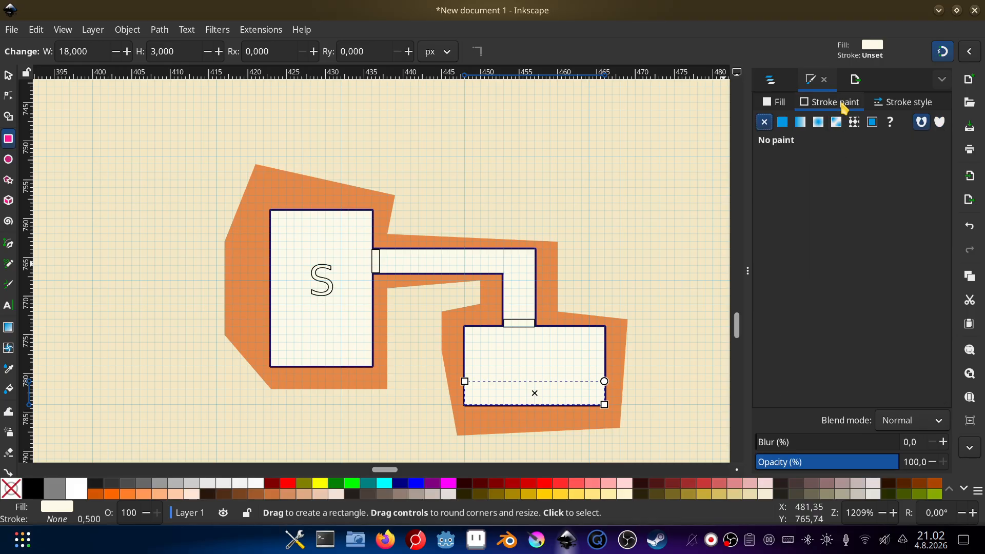
pyautogui.click(779, 103)
pyautogui.click(831, 106)
pyautogui.click(784, 105)
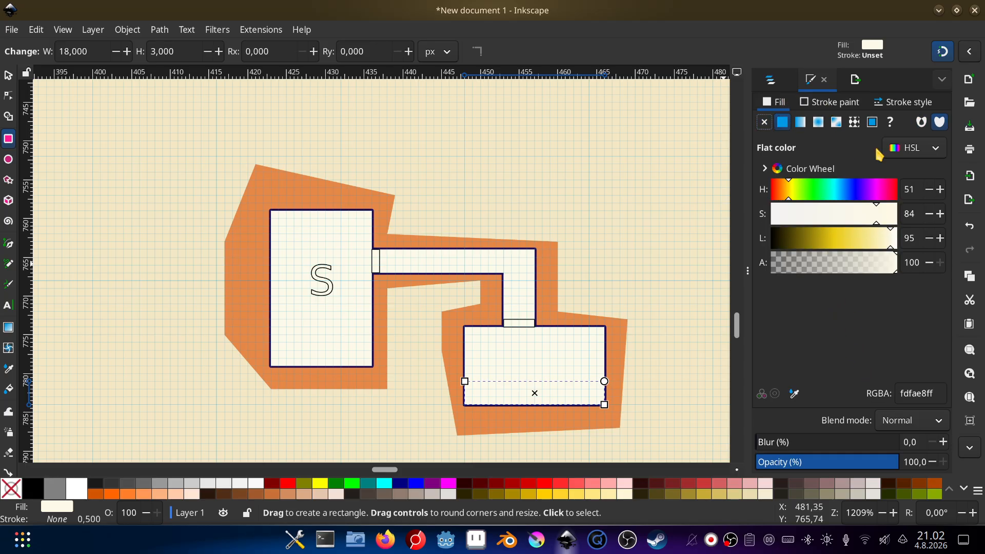
pyautogui.click(848, 106)
pyautogui.click(854, 123)
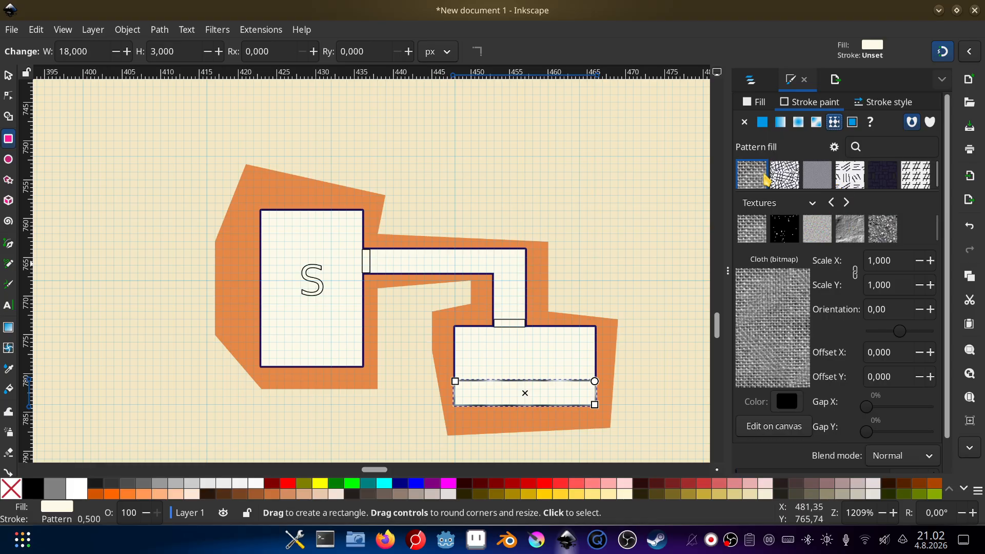
pyautogui.click(785, 175)
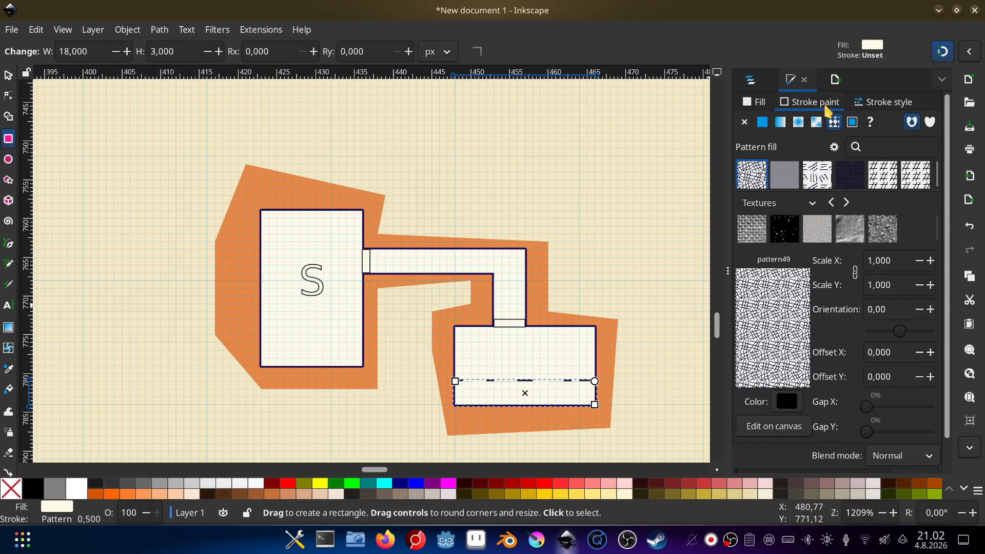
pyautogui.click(744, 122)
# - Try the cracked-line pattern49 as the rectangle's fill, reducing its scale to 0.01
pyautogui.click(756, 102)
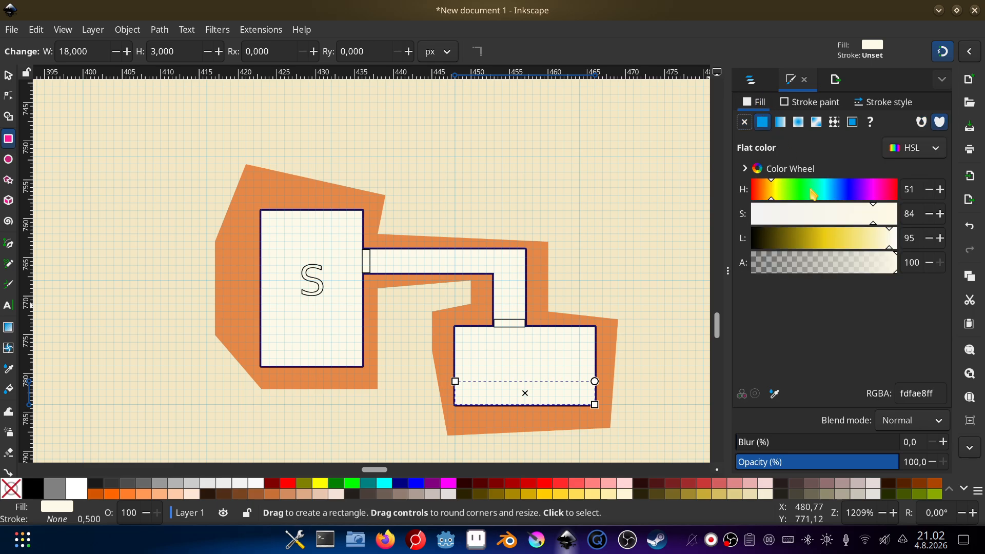
pyautogui.click(834, 122)
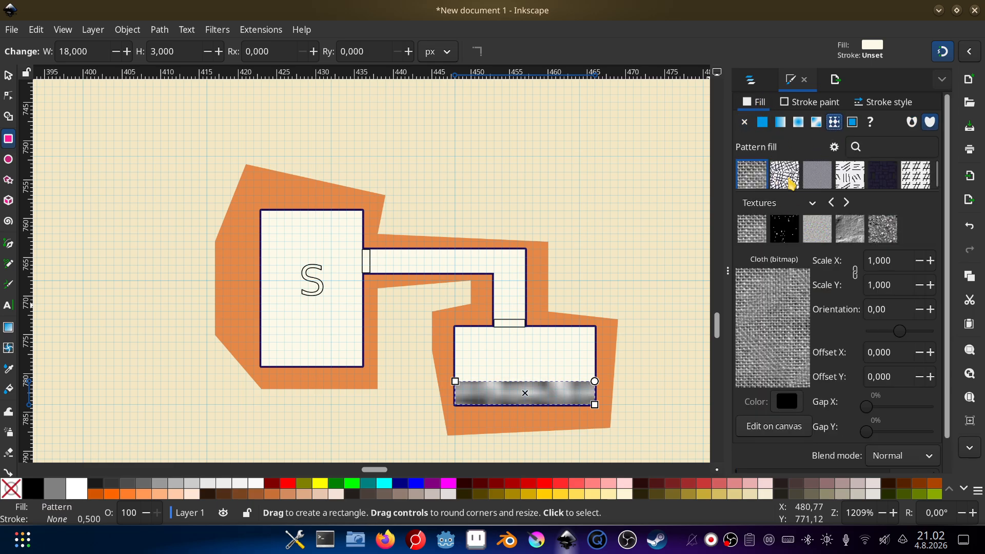
pyautogui.click(791, 184)
pyautogui.scroll(-1, 894, 260)
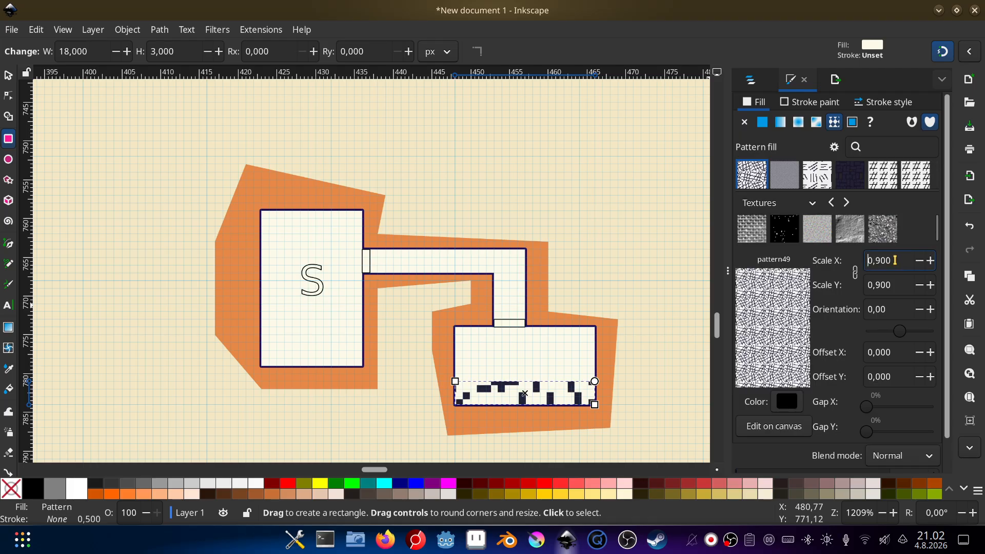
pyautogui.scroll(-8, 894, 260)
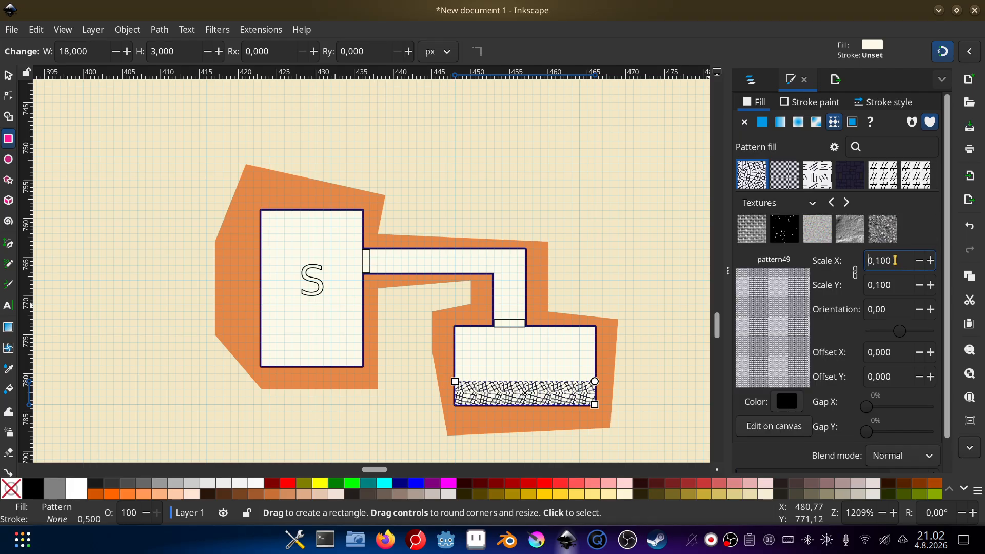
pyautogui.scroll(-1, 895, 260)
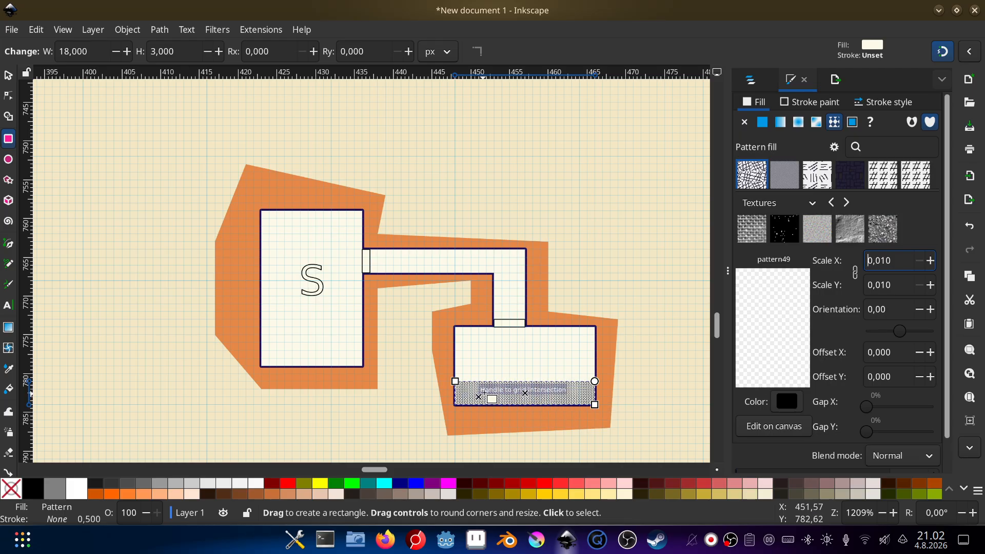
# - Fill the rectangle with the dark pattern41 and set the pattern's scale to 0.1
pyautogui.click(857, 173)
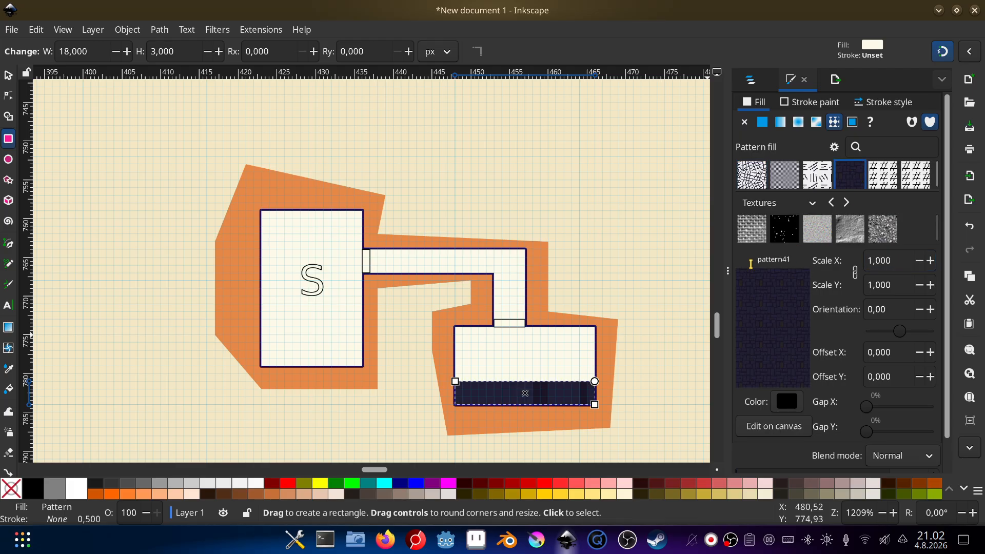
pyautogui.scroll(-15, 892, 255)
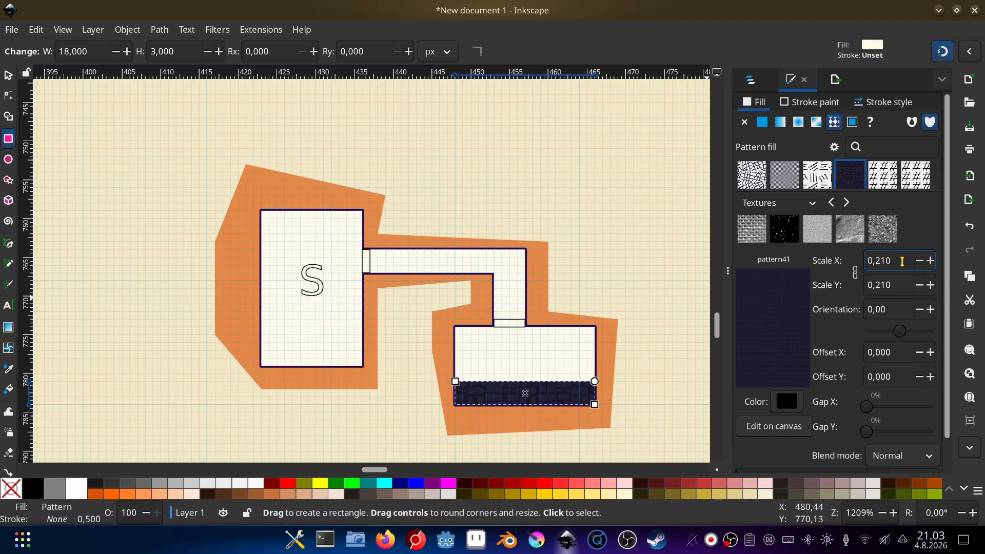
pyautogui.press('BackSpace')
pyautogui.press('BackSpace')
pyautogui.press('BackSpace')
pyautogui.write('1')
pyautogui.press('Return')
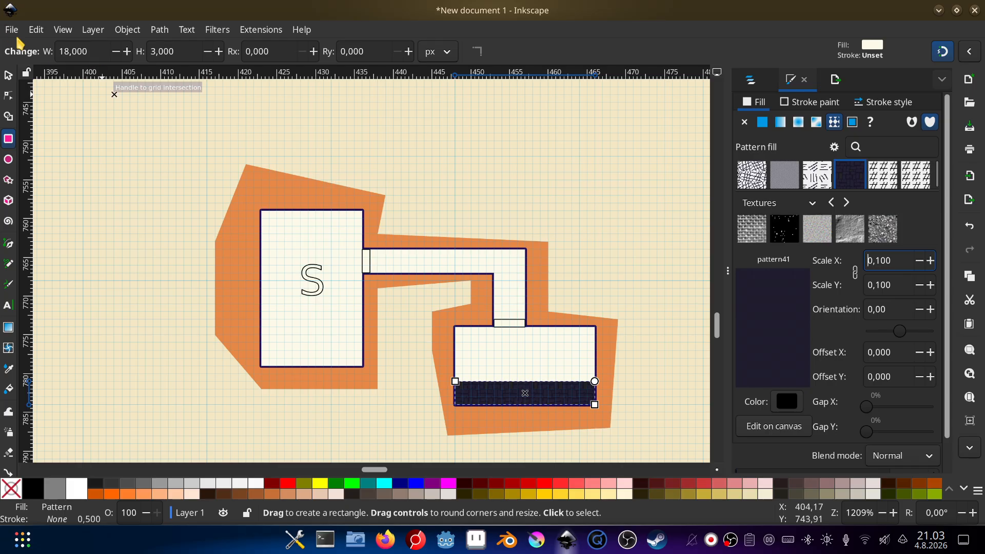
# - Import outside_area_texture.png from the maps-2d folder as an embedded image, with DPI from file and blocky rendering
pyautogui.click(12, 33)
pyautogui.click(79, 208)
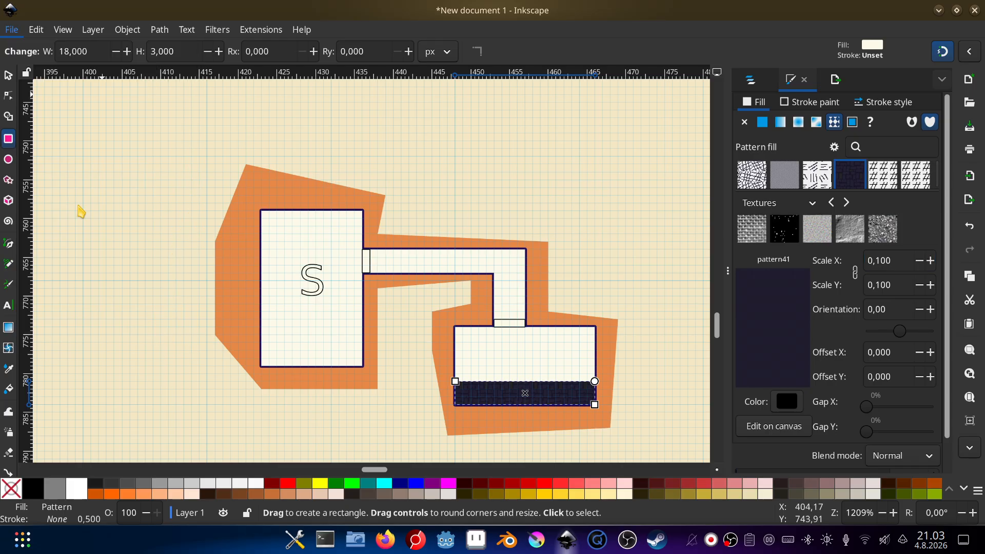
pyautogui.click(348, 137)
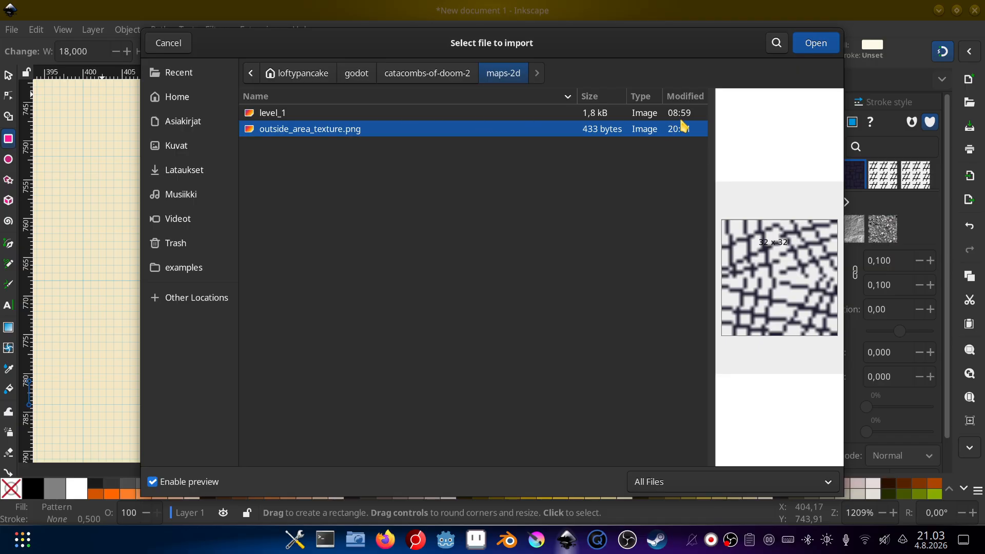
pyautogui.click(816, 43)
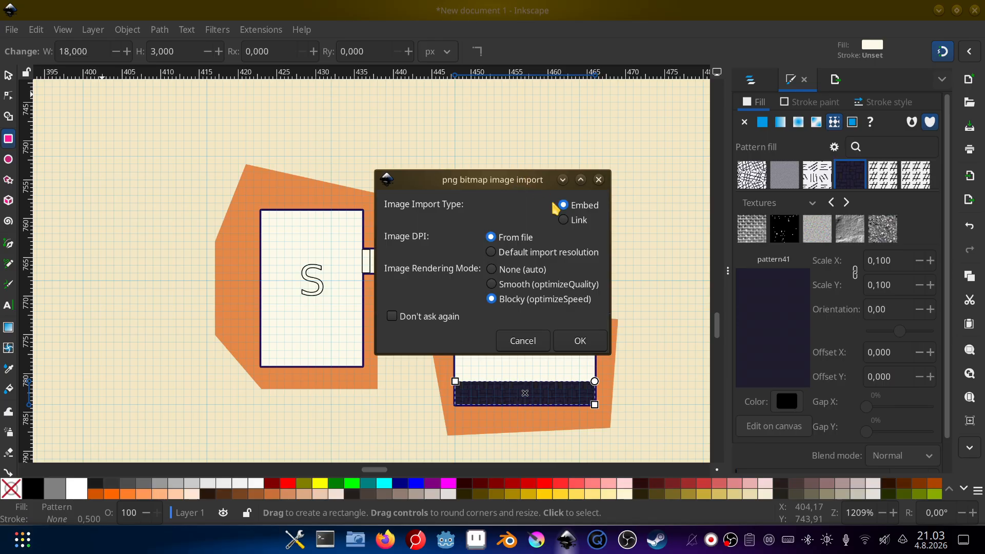
pyautogui.click(579, 341)
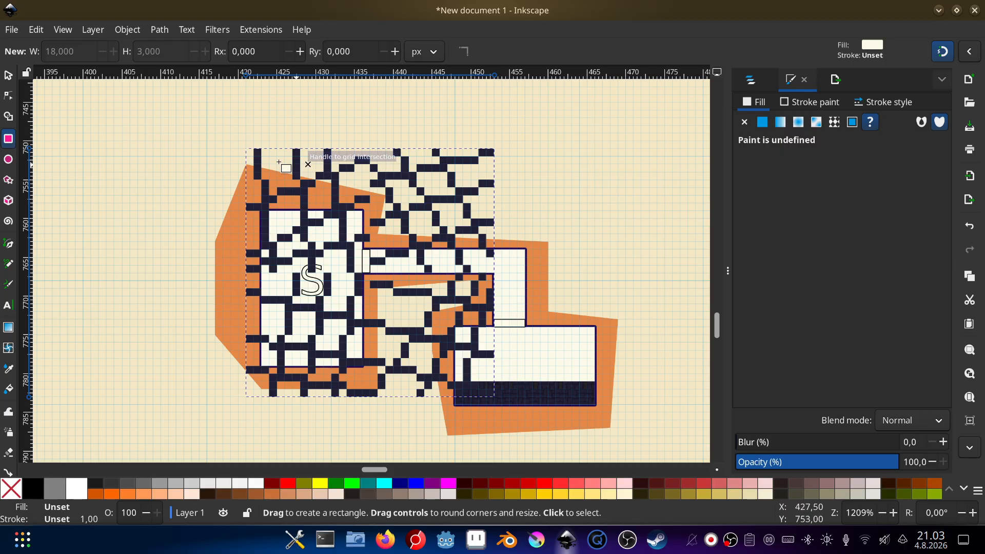
# - Convert the imported texture image into a reusable fill pattern
pyautogui.click(127, 29)
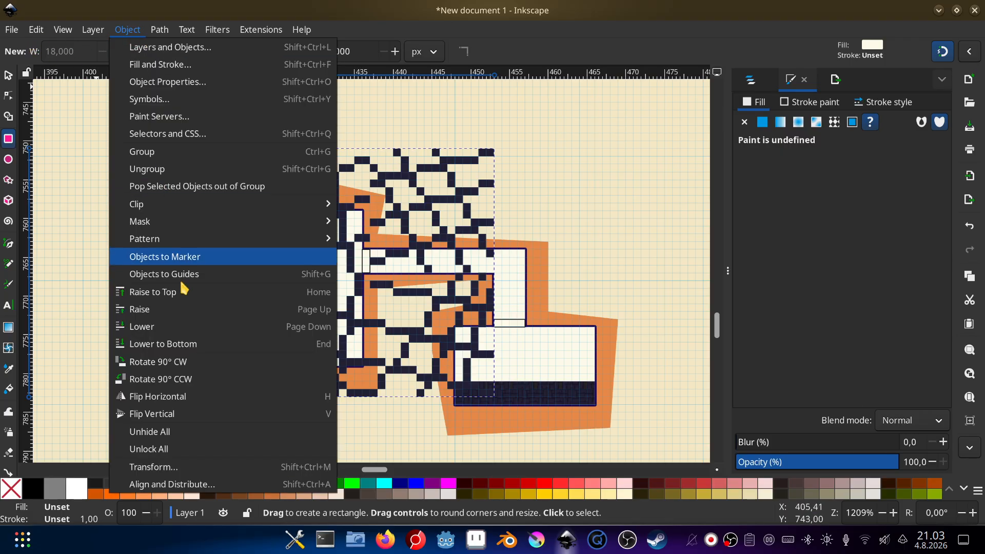
pyautogui.moveTo(308, 239)
pyautogui.click(377, 239)
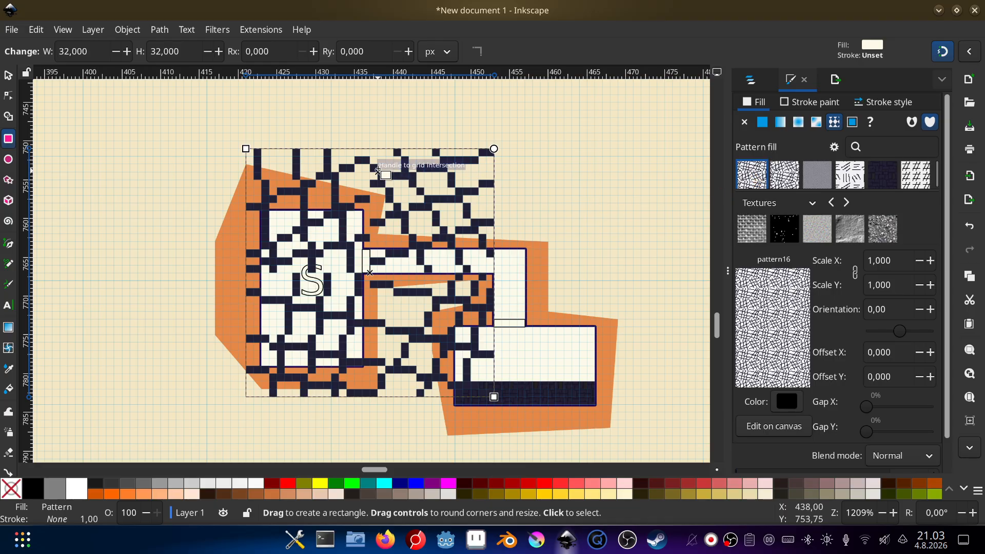
# - Move the 32 × 32 px texture rectangle off the map to the empty area beside it and delete it
pyautogui.click(8, 76)
pyautogui.moveTo(385, 177); pyautogui.dragTo(192, 186)
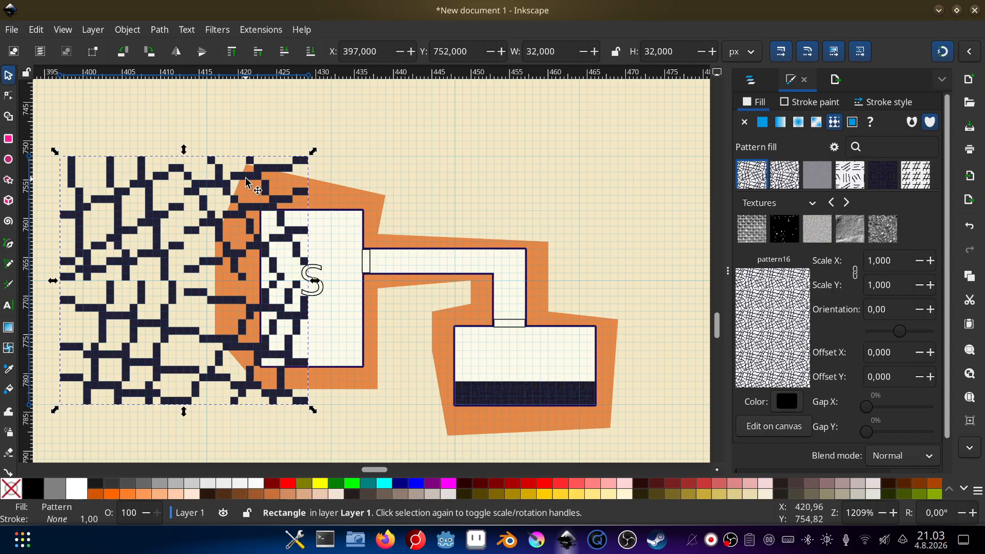
pyautogui.moveTo(244, 177); pyautogui.dragTo(141, 187)
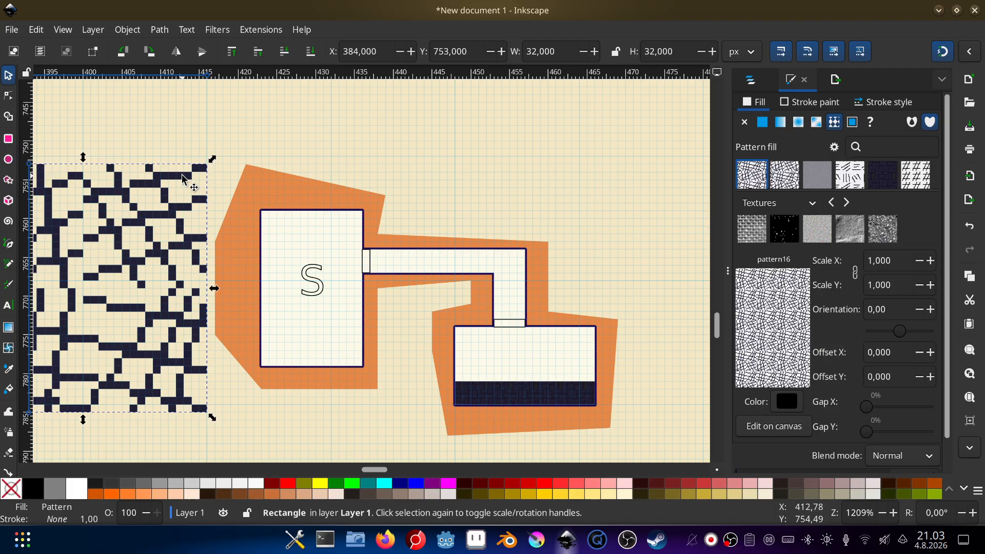
pyautogui.press('Delete')
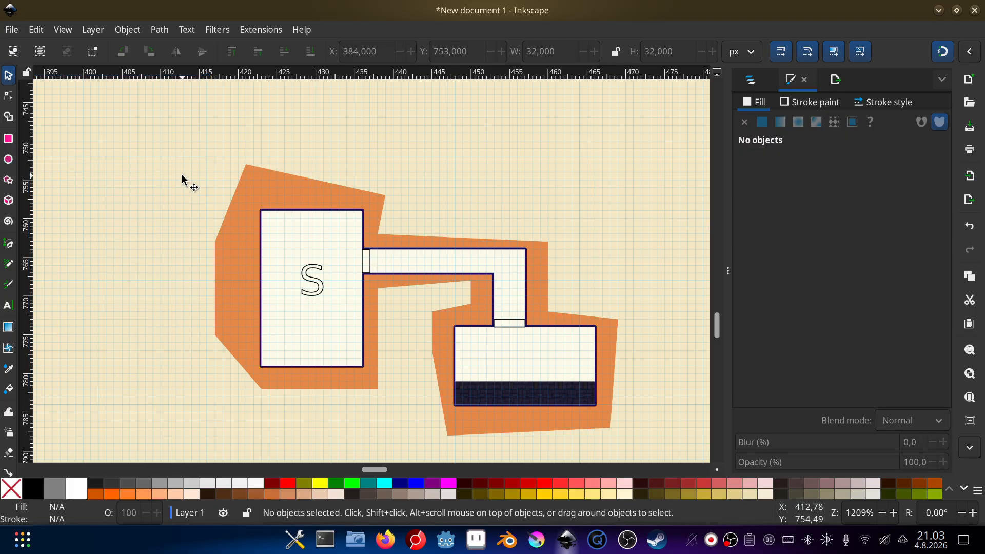
# - Change the fill of the dark strip in the lower room to pattern16 and set the pattern's scale to 0.01
pyautogui.click(511, 395)
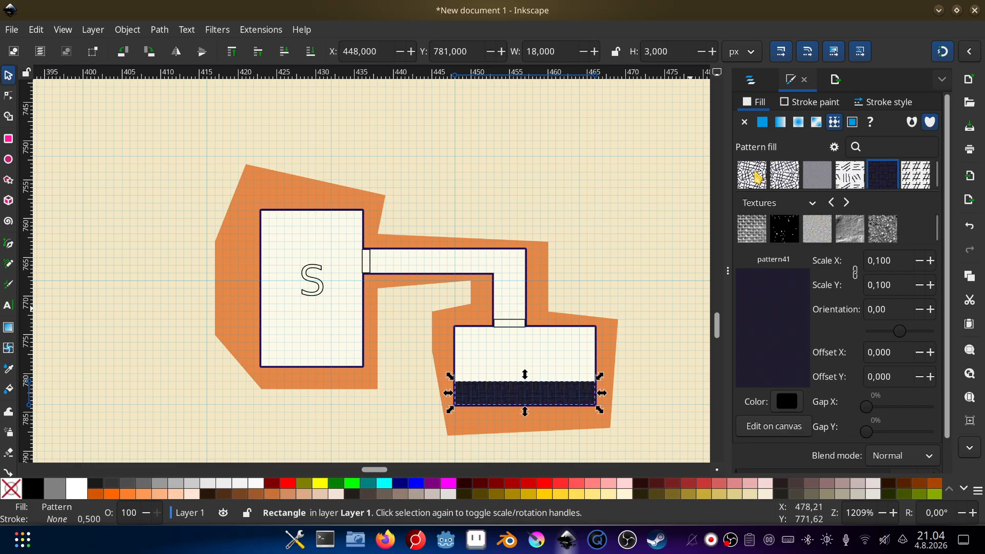
pyautogui.click(758, 177)
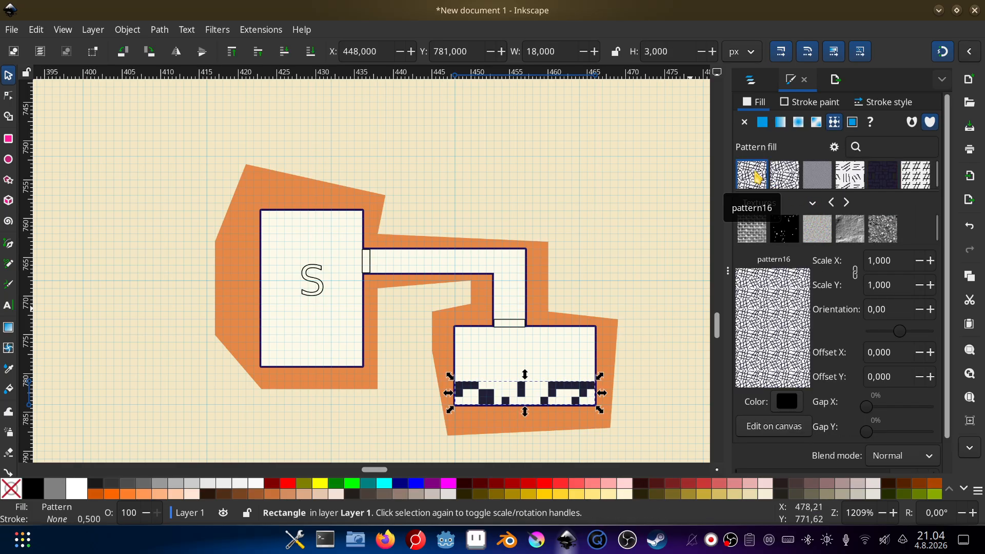
pyautogui.click(900, 260)
pyautogui.scroll(-10, 900, 260)
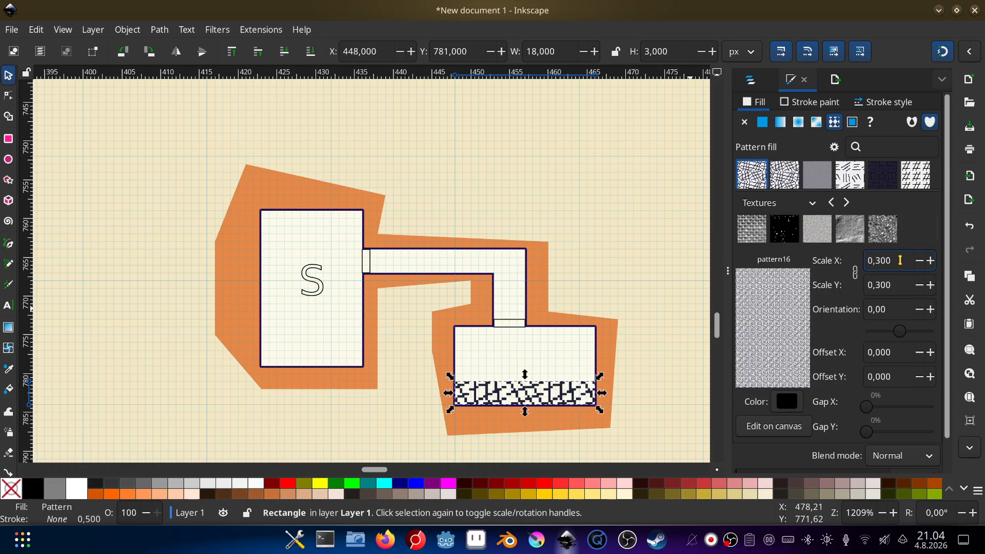
pyautogui.scroll(1, 900, 260)
pyautogui.scroll(-1, 900, 261)
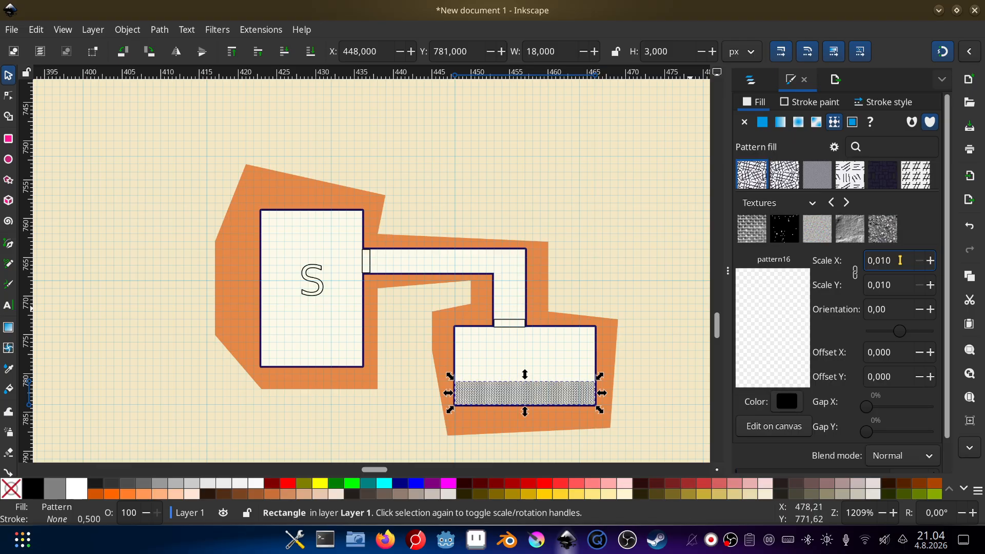
pyautogui.scroll(1, 900, 260)
pyautogui.scroll(-1, 900, 260)
pyautogui.click(638, 229)
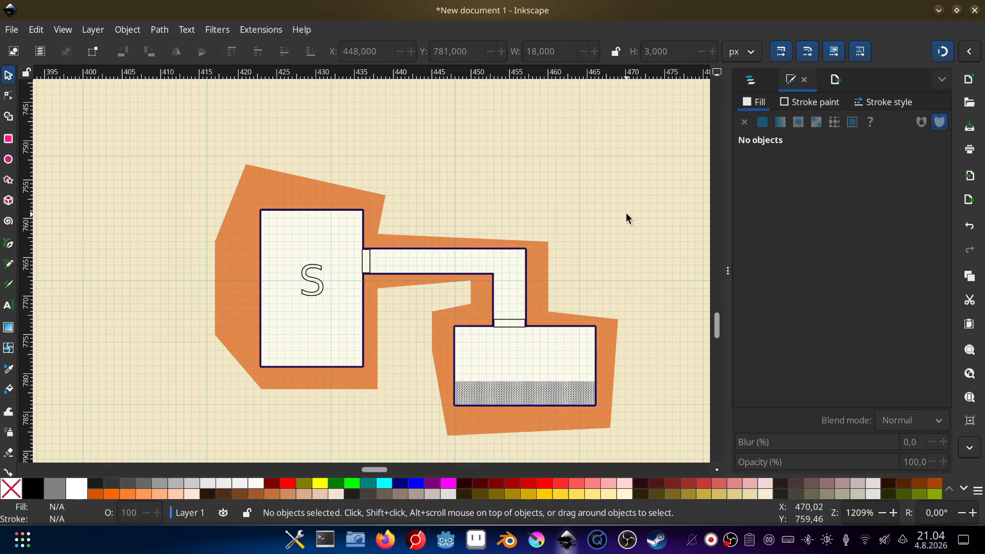
# - Draw three separate horizontal lines 18 px long and 1 px apart across the lower room, just above the patterned strip, with the Pen tool
pyautogui.hscroll(2, 585, 211)
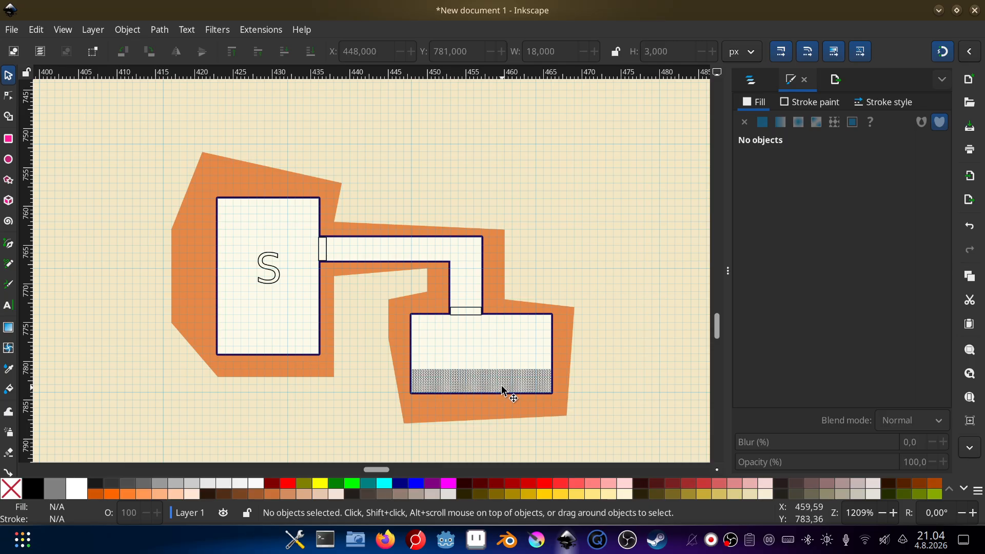
pyautogui.click(479, 383)
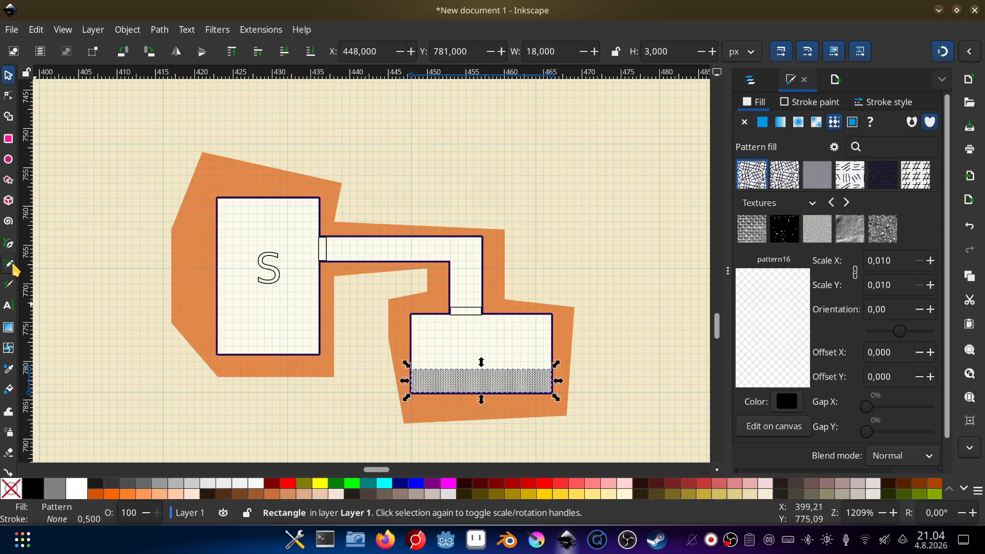
pyautogui.click(8, 244)
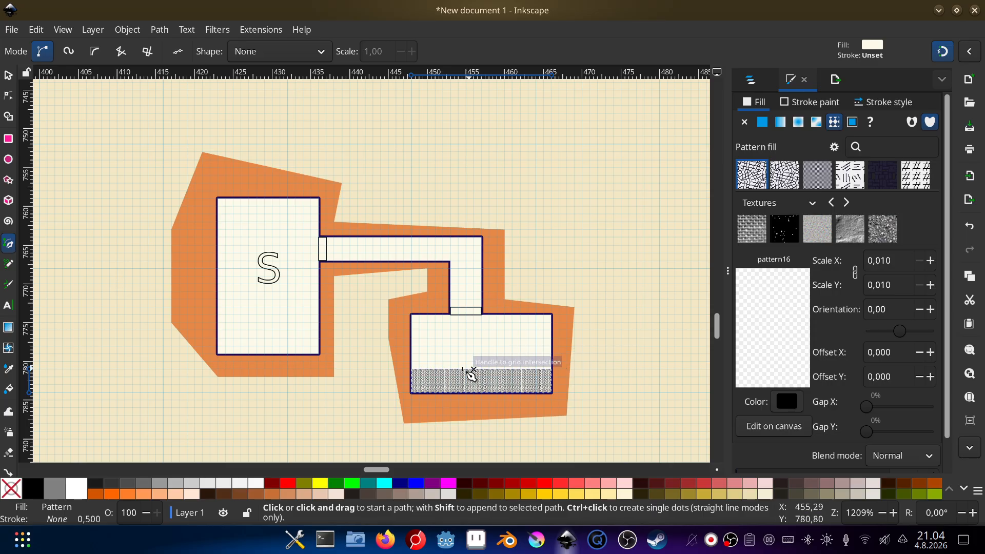
pyautogui.click(412, 362)
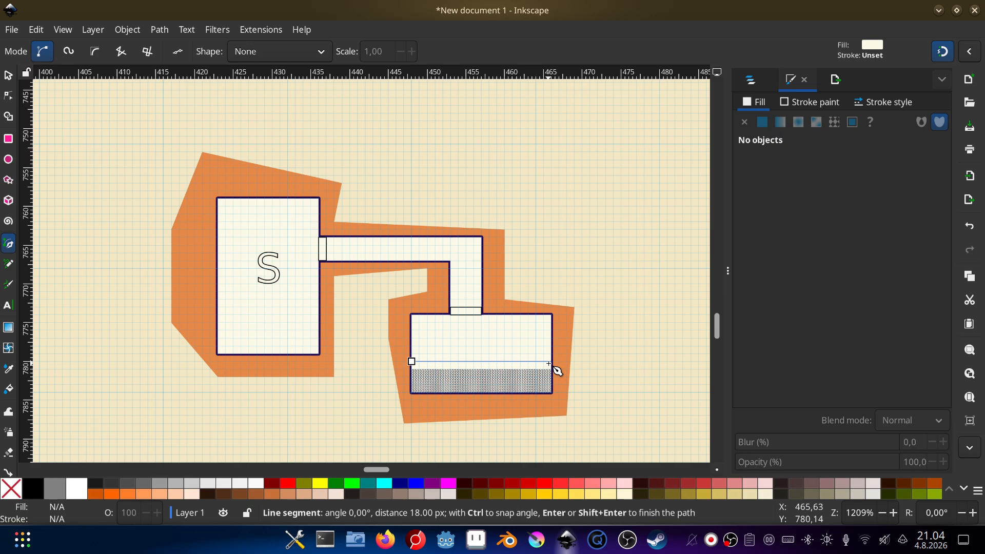
pyautogui.press('Return')
pyautogui.click(411, 354)
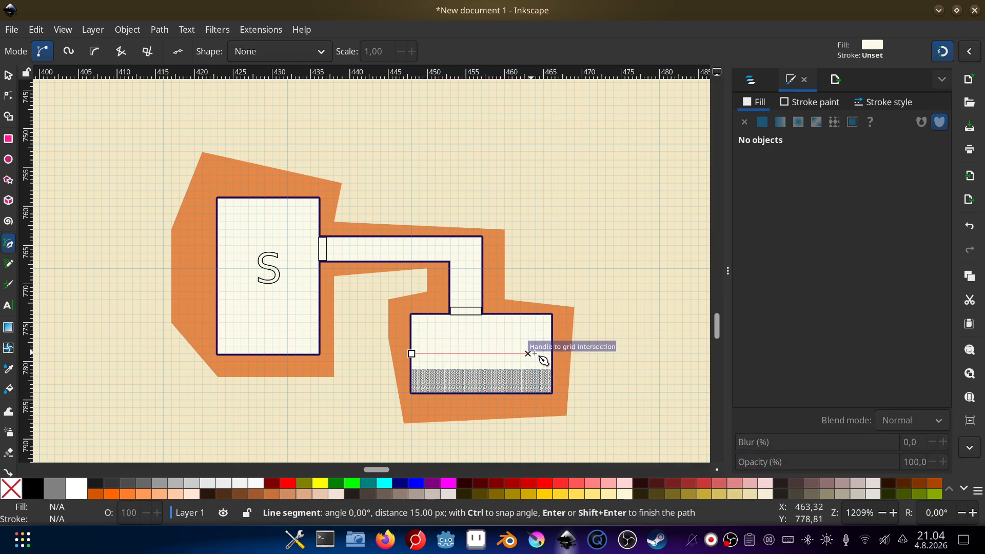
pyautogui.click(547, 354)
pyautogui.press('Return')
pyautogui.click(411, 346)
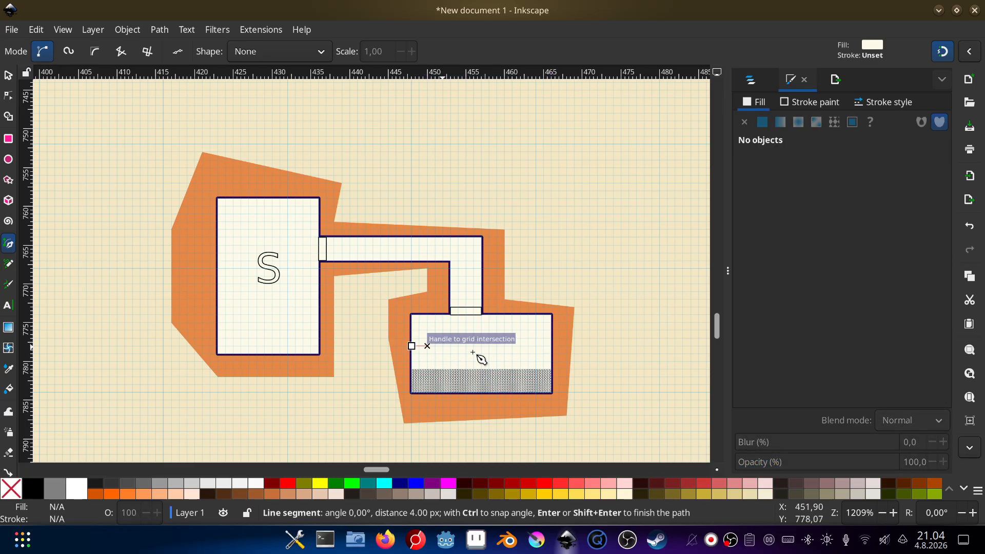
pyautogui.click(551, 346)
pyautogui.press('Return')
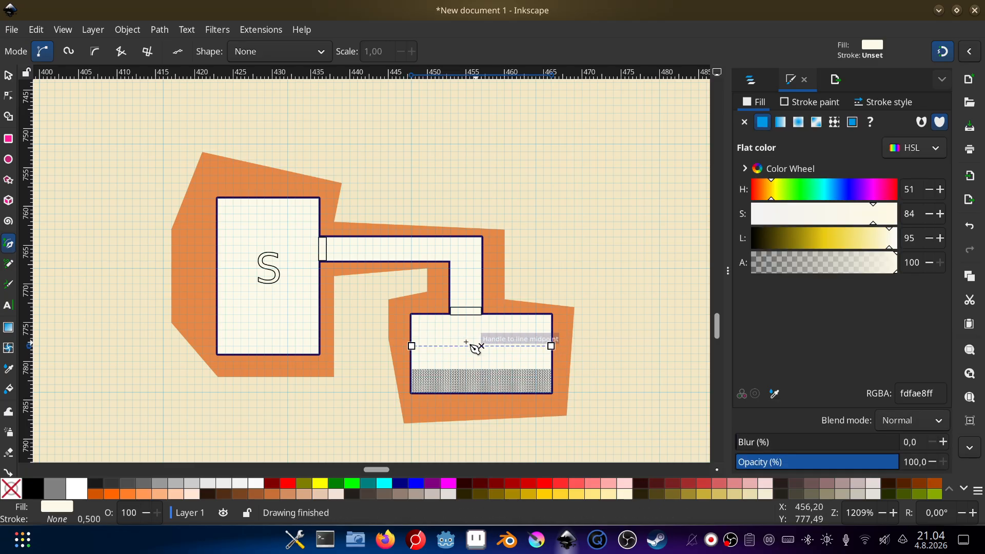
# - Select the three horizontal lines together and give them a flat dark purple stroke, 210852ff
pyautogui.click(7, 77)
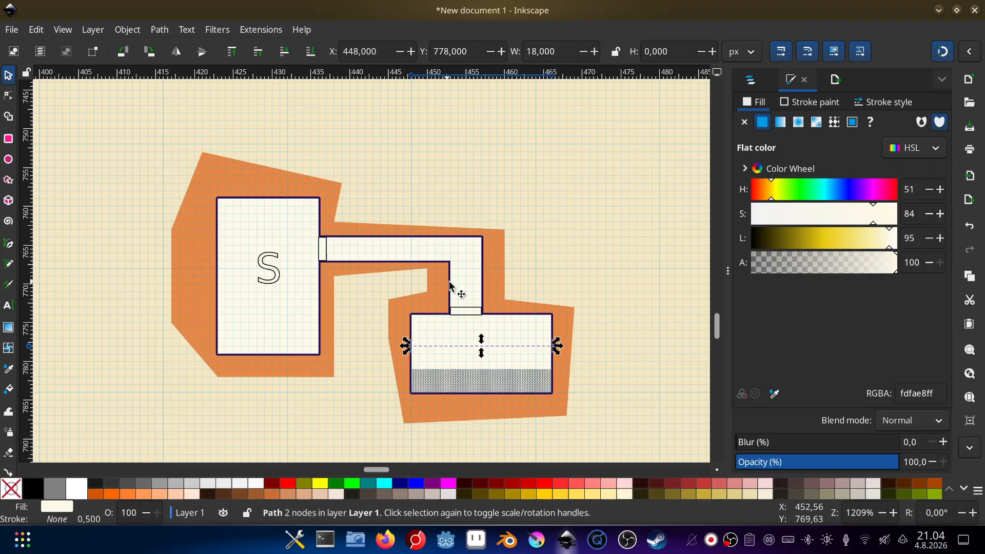
pyautogui.keyDown('ctrl'); pyautogui.click(459, 354); pyautogui.keyUp('ctrl')
pyautogui.keyDown('shift'); pyautogui.click(460, 360); pyautogui.keyUp('shift')
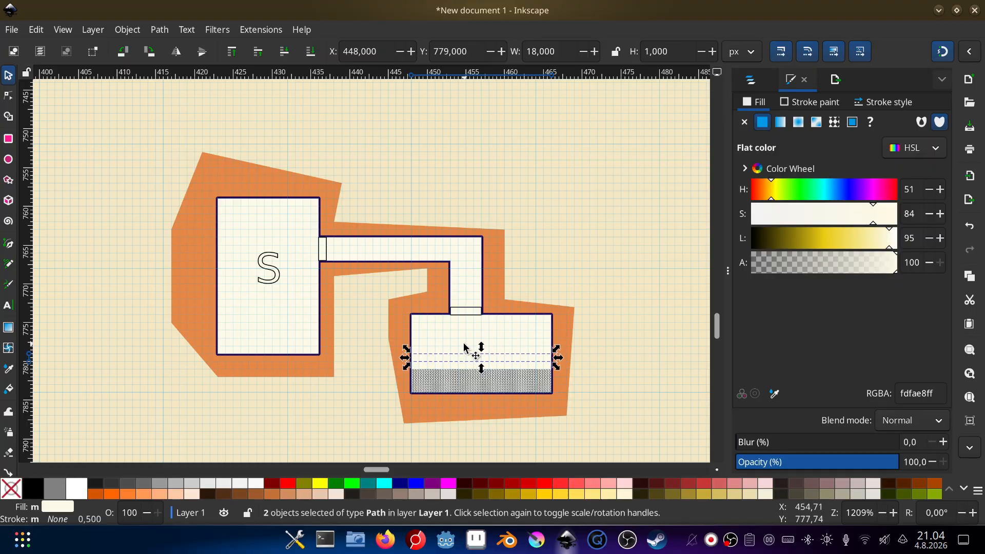
pyautogui.keyDown('shift'); pyautogui.click(465, 345); pyautogui.keyUp('shift')
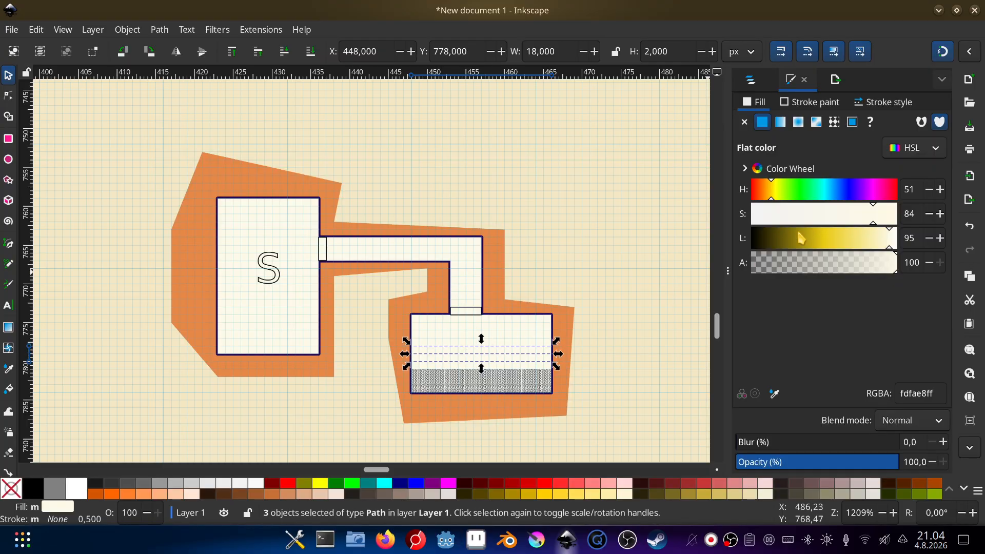
pyautogui.click(806, 105)
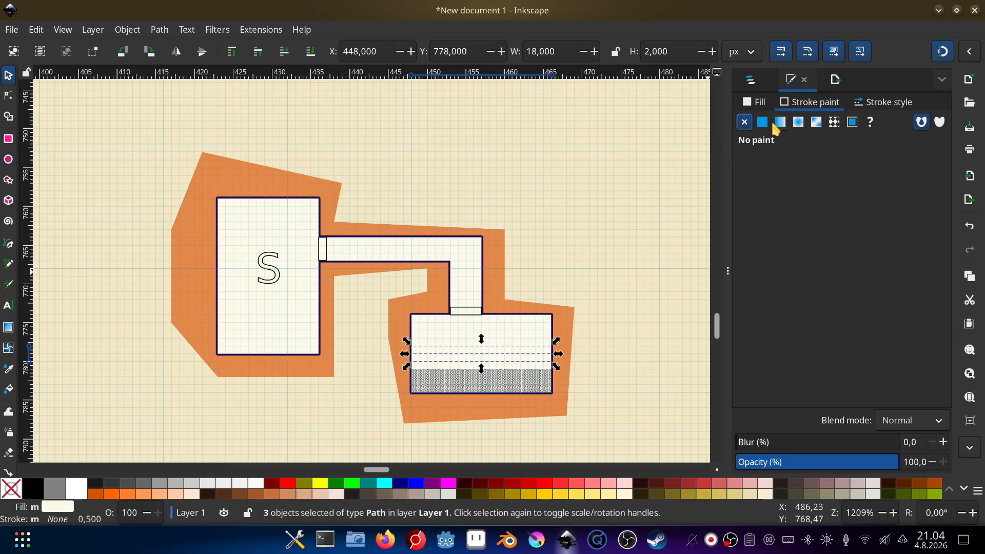
pyautogui.click(763, 124)
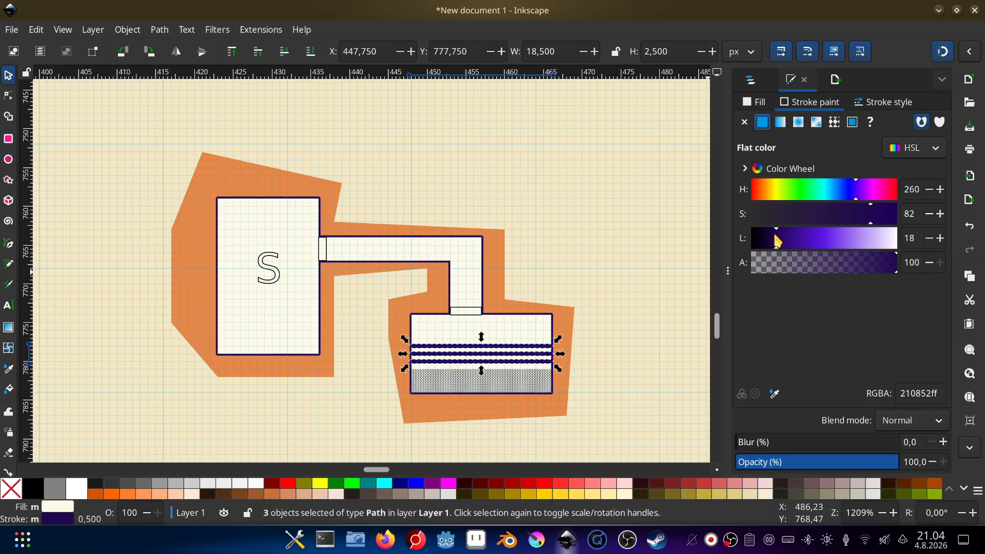
# - Set the stroke width of the three horizontal lines to 0.1 px
pyautogui.click(883, 102)
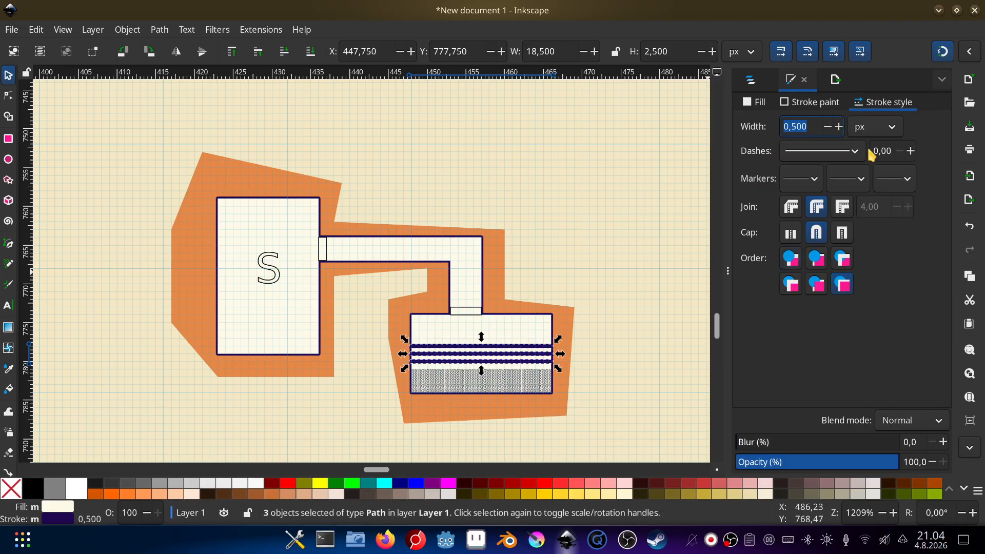
pyautogui.click(827, 127)
pyautogui.click(827, 127)
pyautogui.click(827, 127)
pyautogui.click(827, 127)
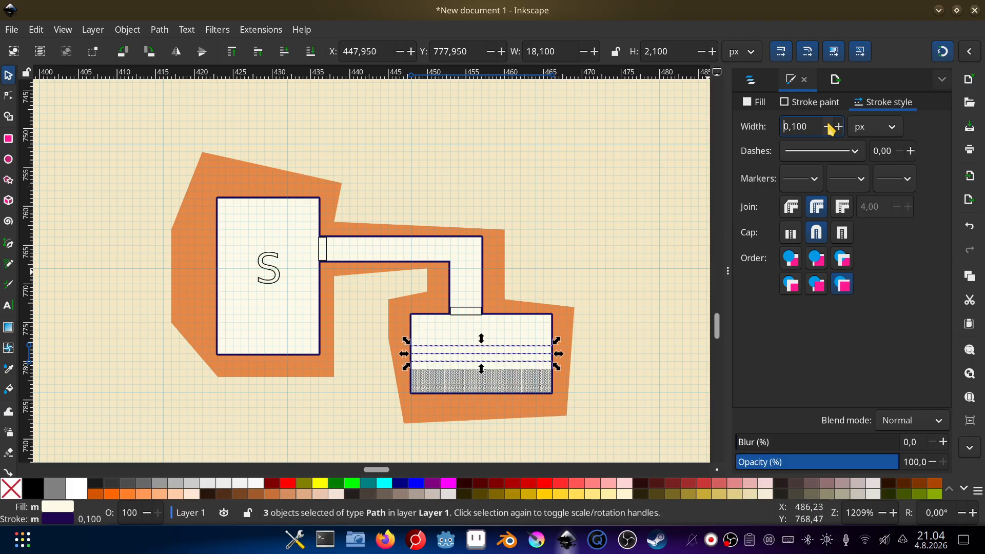
pyautogui.click(681, 296)
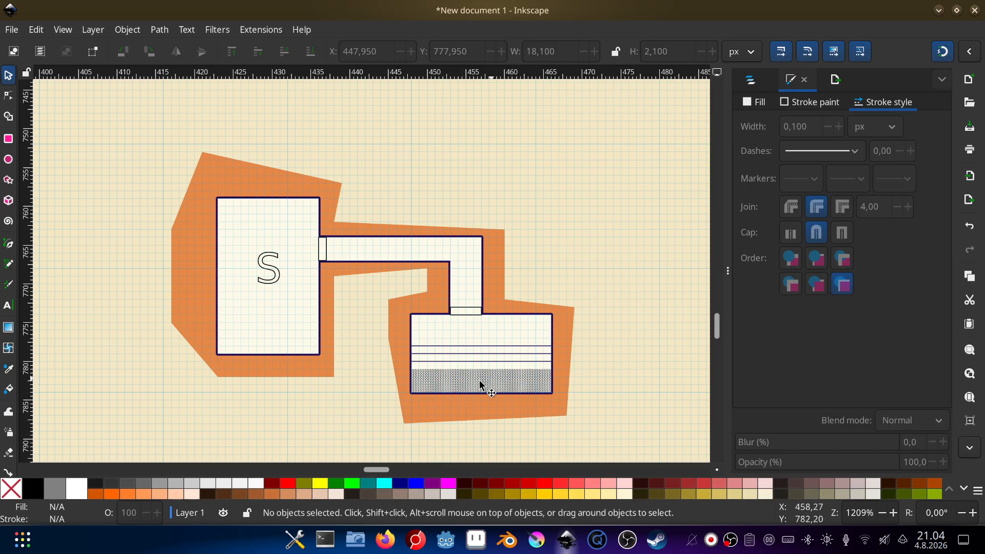
pyautogui.moveTo(601, 244); pyautogui.dragTo(569, 222)
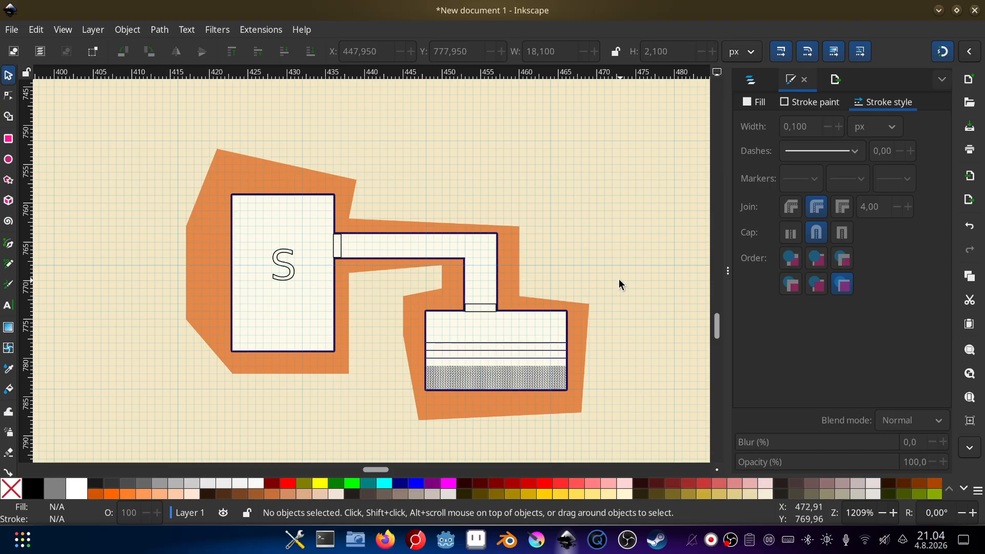
pyautogui.scroll(-6, 619, 279)
pyautogui.scroll(2, 654, 261)
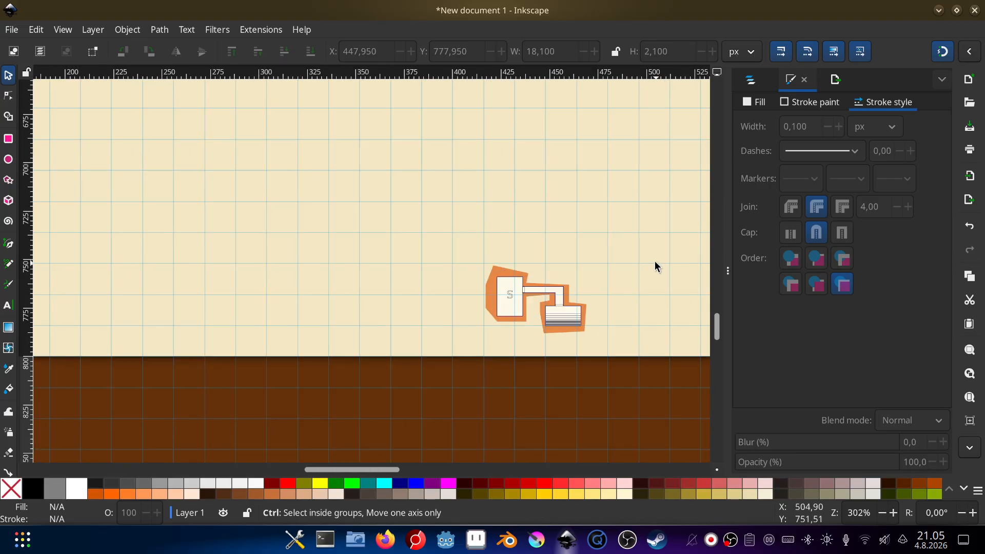
pyautogui.scroll(4, 574, 290)
pyautogui.moveTo(569, 301)
pyautogui.mouseDown()
pyautogui.moveTo(570, 207)
pyautogui.moveTo(553, 247)
pyautogui.mouseUp()
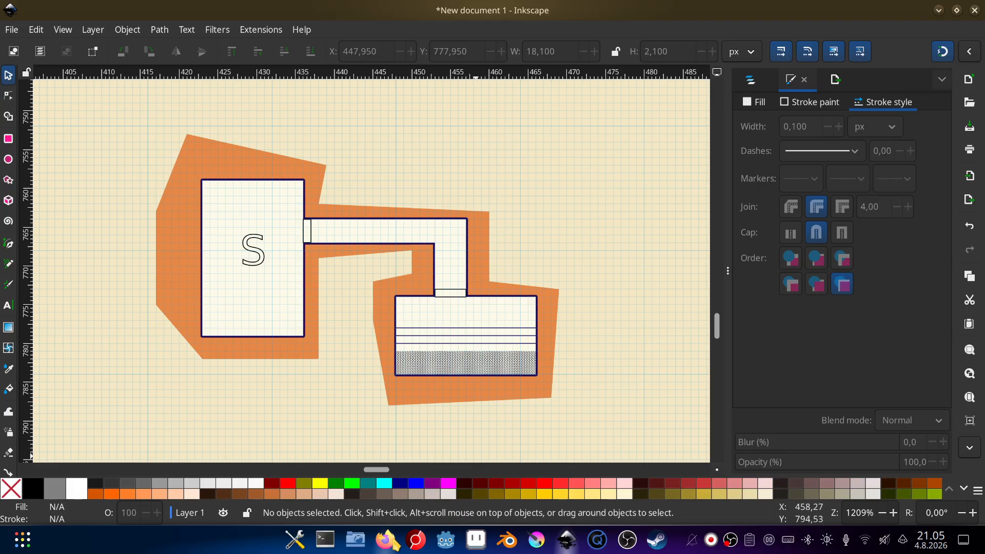
# - Switch to the Dungeon Scrawl page in Firefox and examine the Floor 1 map's rooms, corridors and hatched walls
pyautogui.moveTo(386, 540)
pyautogui.click(385, 456)
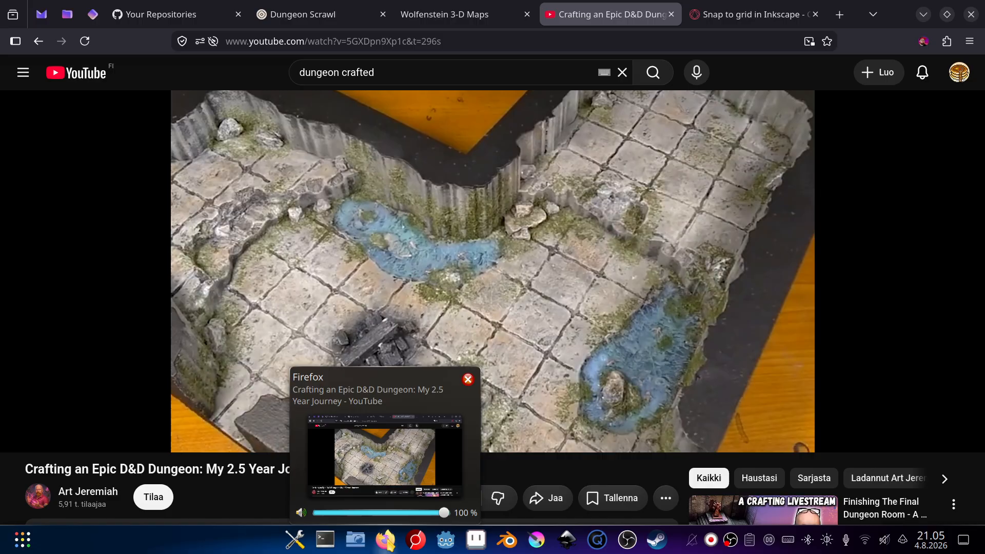
pyautogui.click(294, 6)
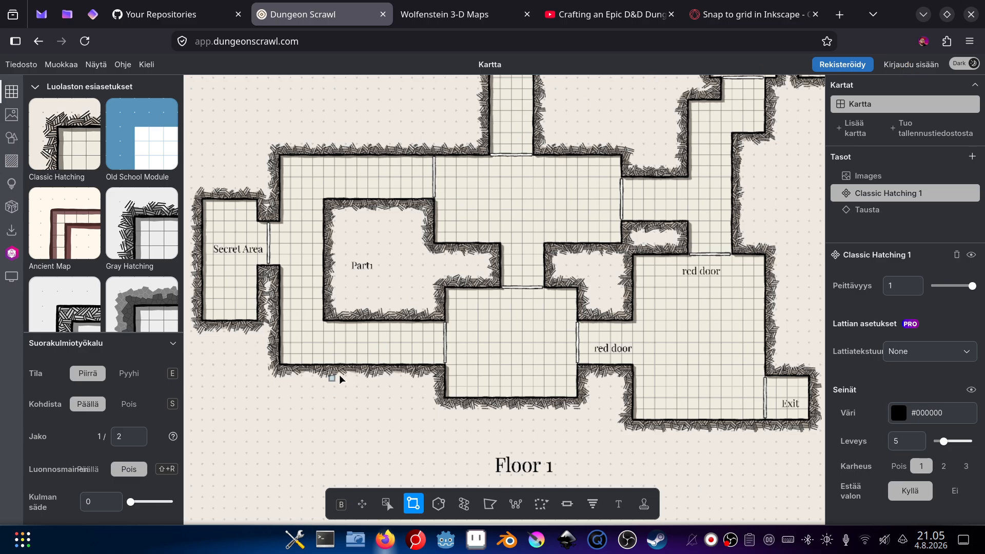
pyautogui.moveTo(415, 121); pyautogui.dragTo(220, 295)
pyautogui.moveTo(688, 296); pyautogui.dragTo(403, 415)
pyautogui.moveTo(503, 244); pyautogui.dragTo(637, 139)
pyautogui.moveTo(453, 332); pyautogui.dragTo(637, 177)
pyautogui.moveTo(369, 326); pyautogui.dragTo(539, 241)
pyautogui.moveTo(402, 227); pyautogui.dragTo(423, 267)
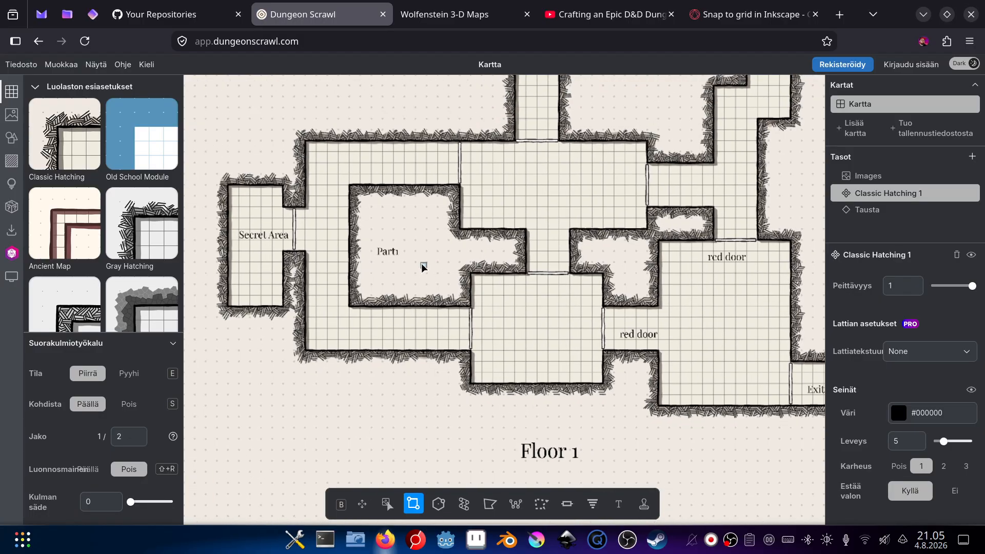
# - Draw a floor rectangle over the upper-left corridor and erase a 6 × 3 block beside the Secret Area door, undoing each edit
pyautogui.moveTo(308, 102)
pyautogui.mouseDown()
pyautogui.moveTo(367, 223)
pyautogui.moveTo(377, 212)
pyautogui.mouseUp()
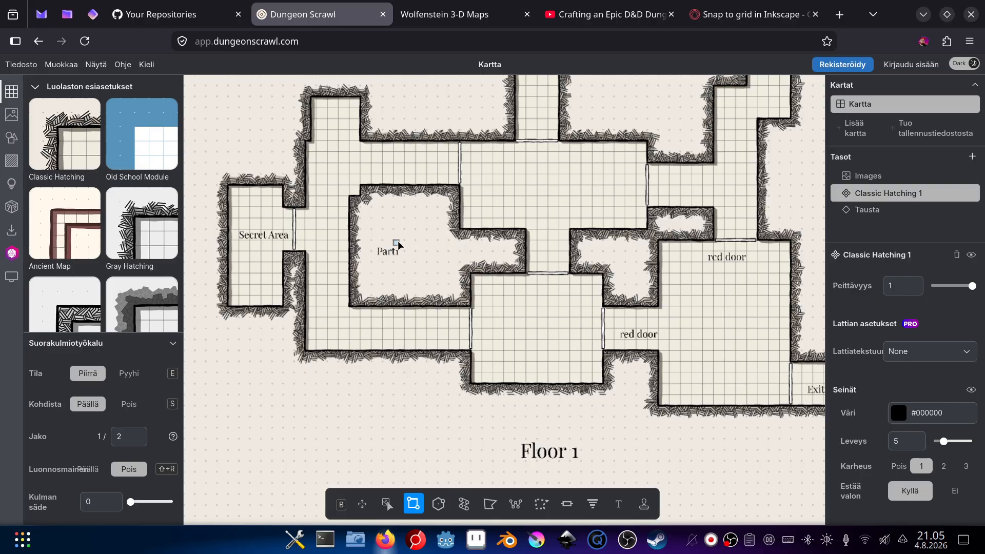
pyautogui.hotkey('ctrl', 'z')
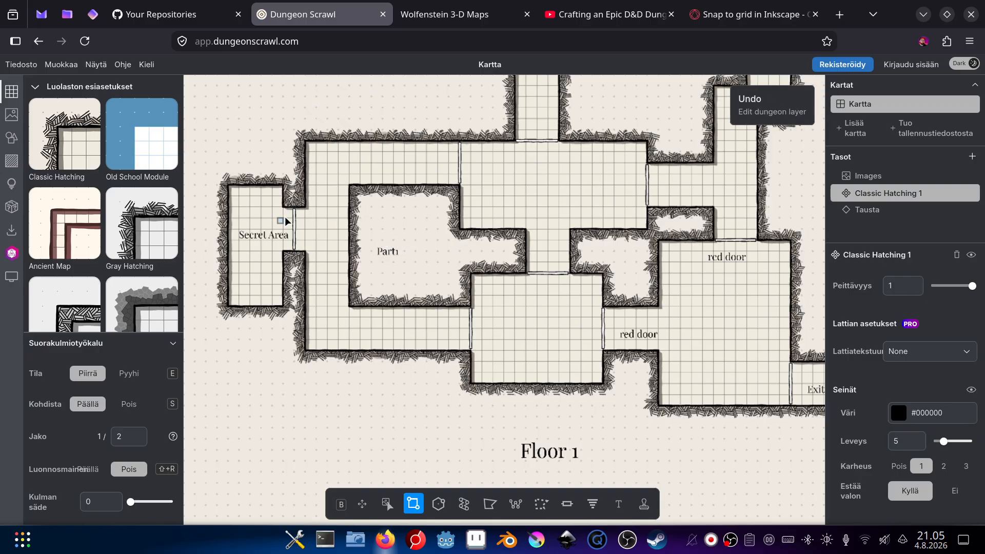
pyautogui.click(134, 377)
pyautogui.moveTo(318, 222); pyautogui.dragTo(383, 255)
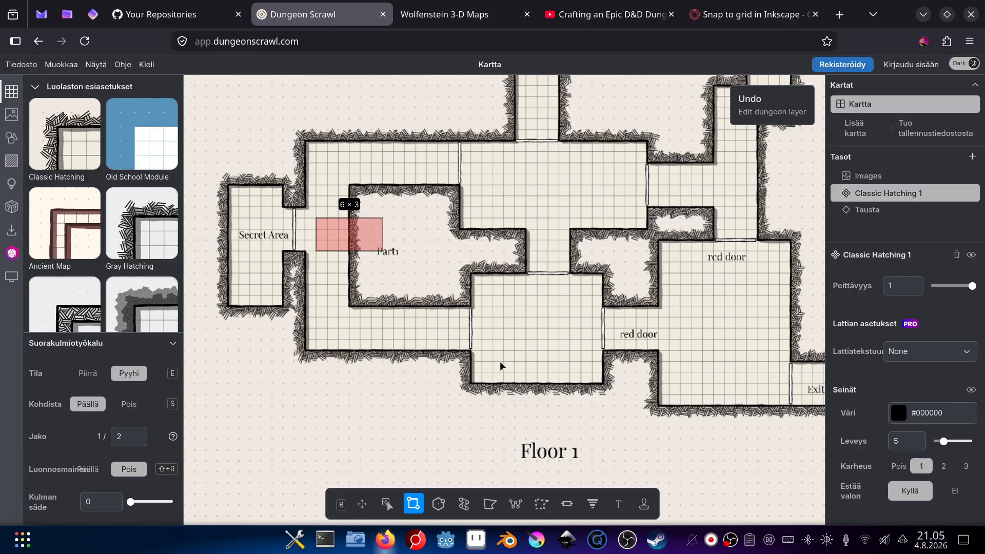
pyautogui.moveTo(502, 365); pyautogui.dragTo(501, 359)
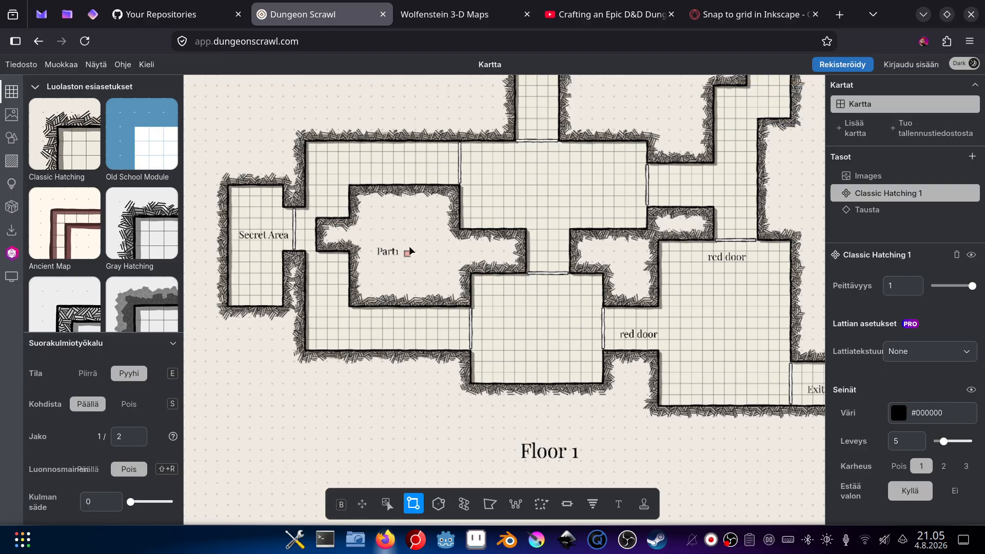
pyautogui.hotkey('ctrl', 'z')
pyautogui.hscroll(2, 409, 237)
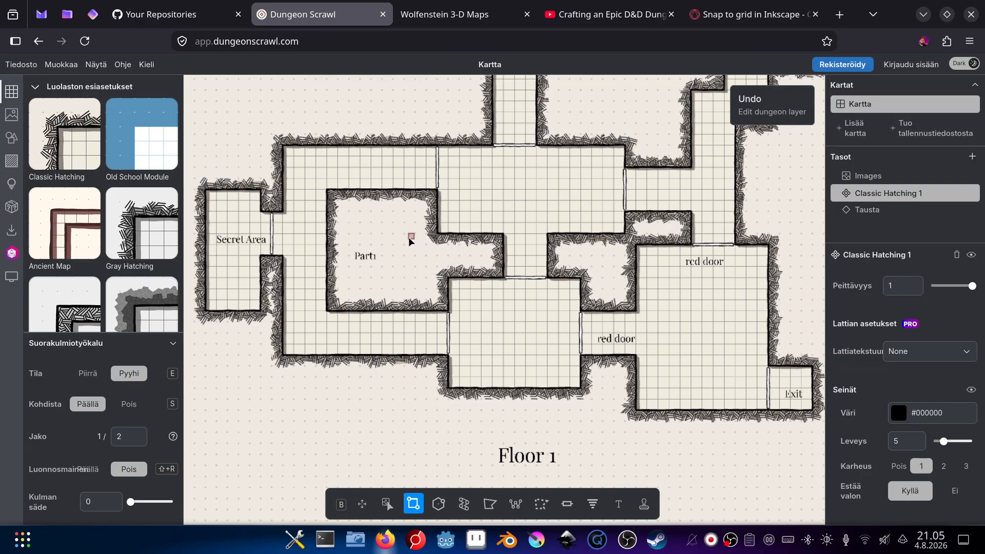
# - Switch back to Inkscape, examine its version information, and close the About window
pyautogui.click(567, 540)
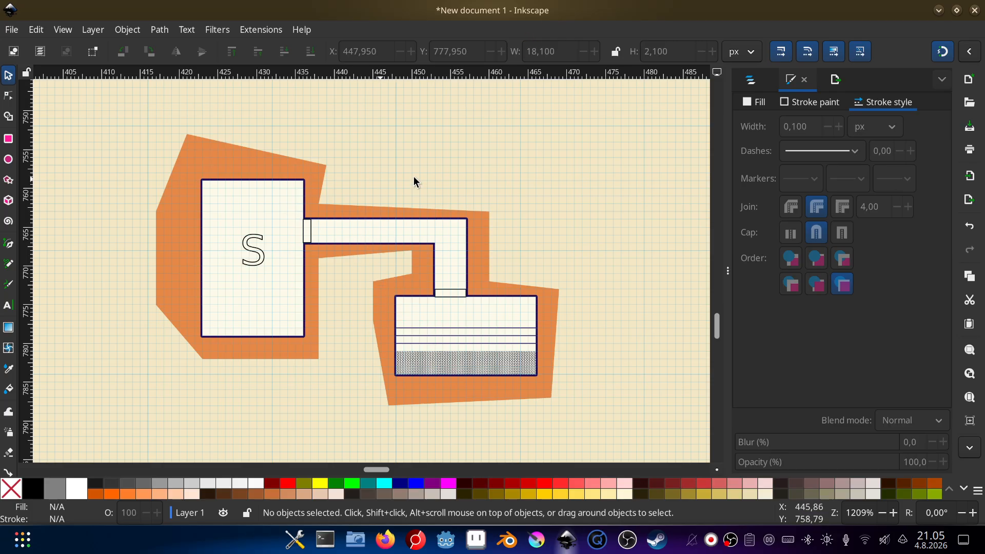
pyautogui.moveTo(518, 216); pyautogui.dragTo(527, 213)
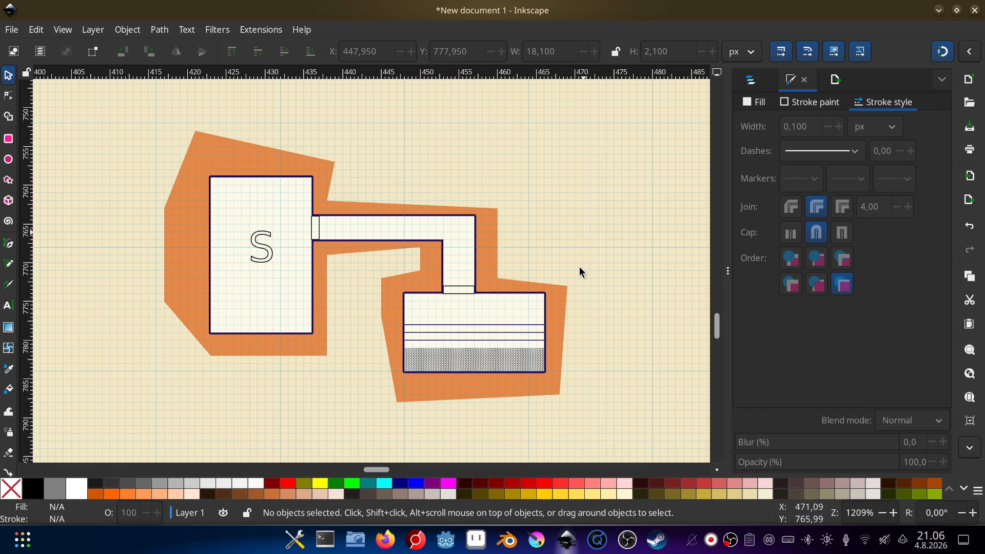
pyautogui.moveTo(581, 213)
pyautogui.mouseDown()
pyautogui.moveTo(587, 222)
pyautogui.moveTo(592, 201)
pyautogui.moveTo(601, 214)
pyautogui.moveTo(589, 215)
pyautogui.mouseUp()
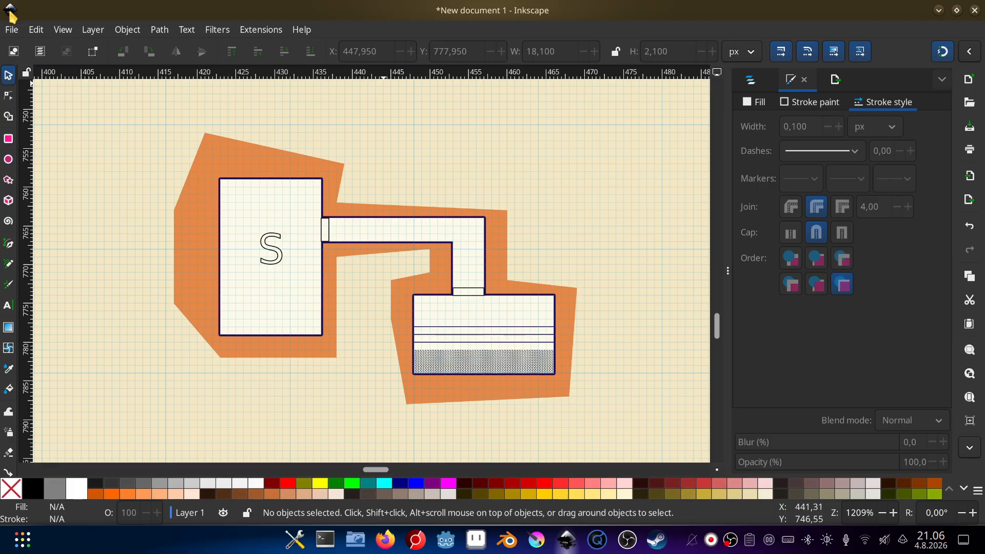
pyautogui.click(300, 29)
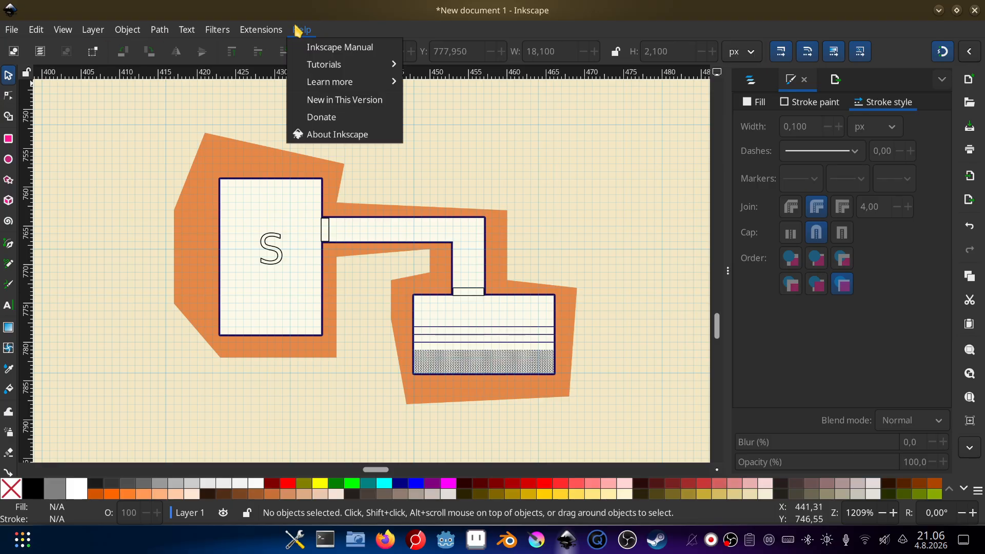
pyautogui.click(351, 135)
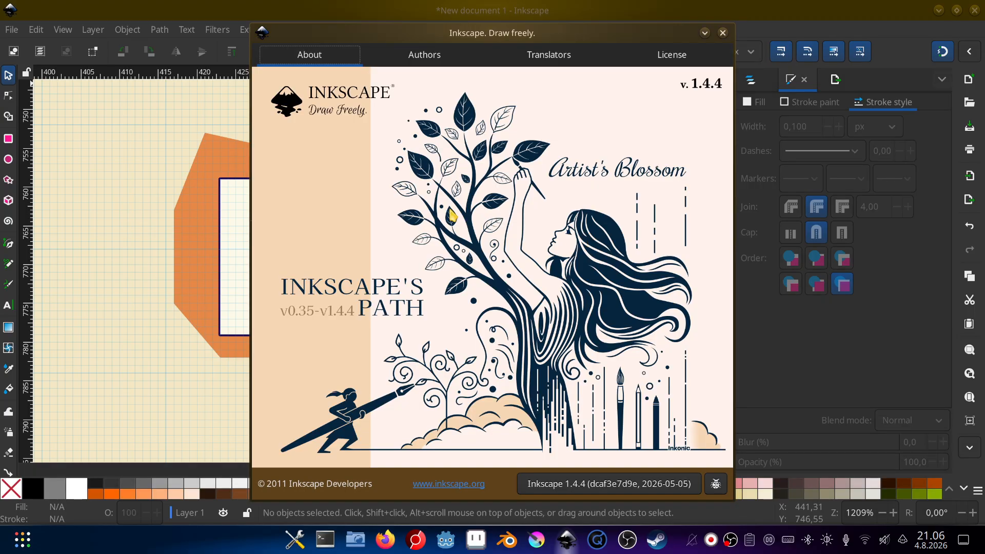
pyautogui.click(723, 32)
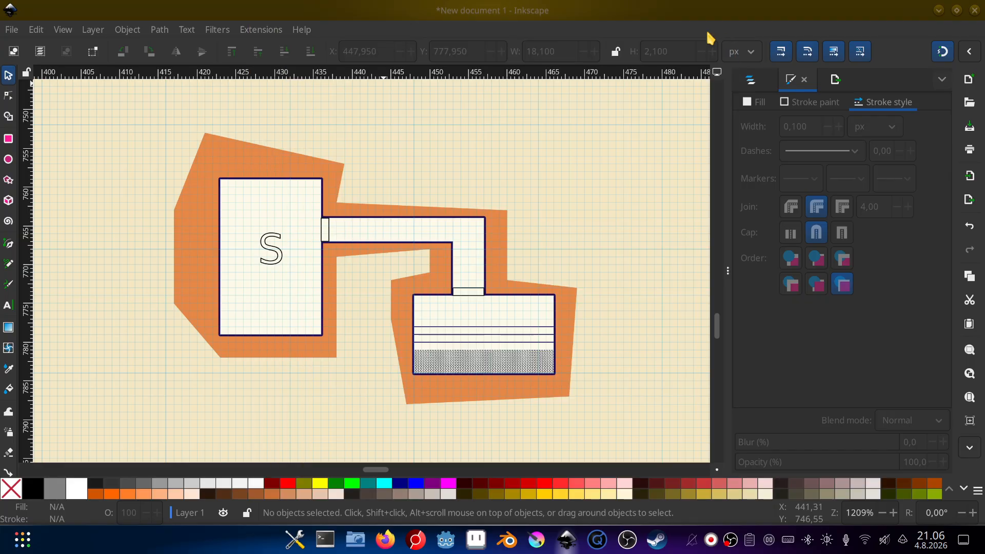